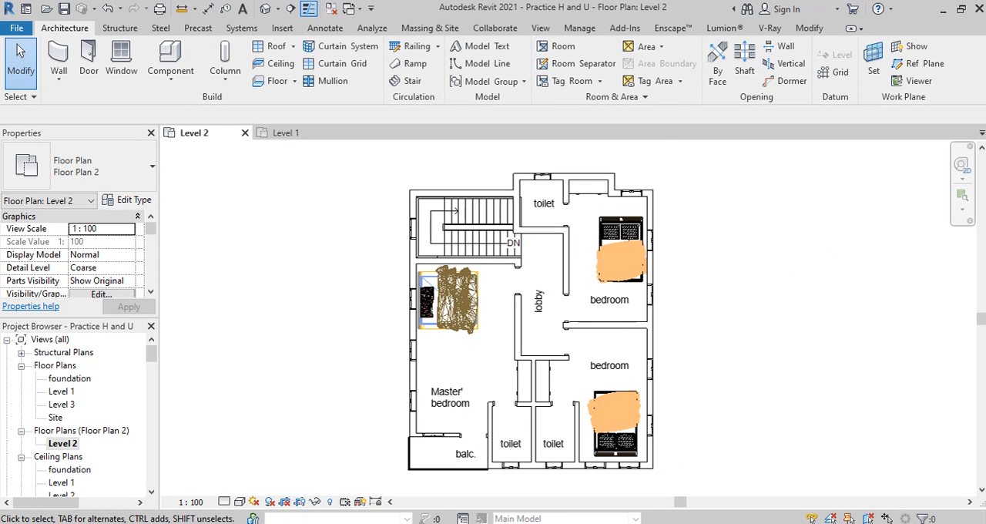
# Step: Place a continuous horizontal linear dimension string above the plan, through the wall corners from the staircase's outer wall to the bedroom's outer wall
pyautogui.click(331, 31)
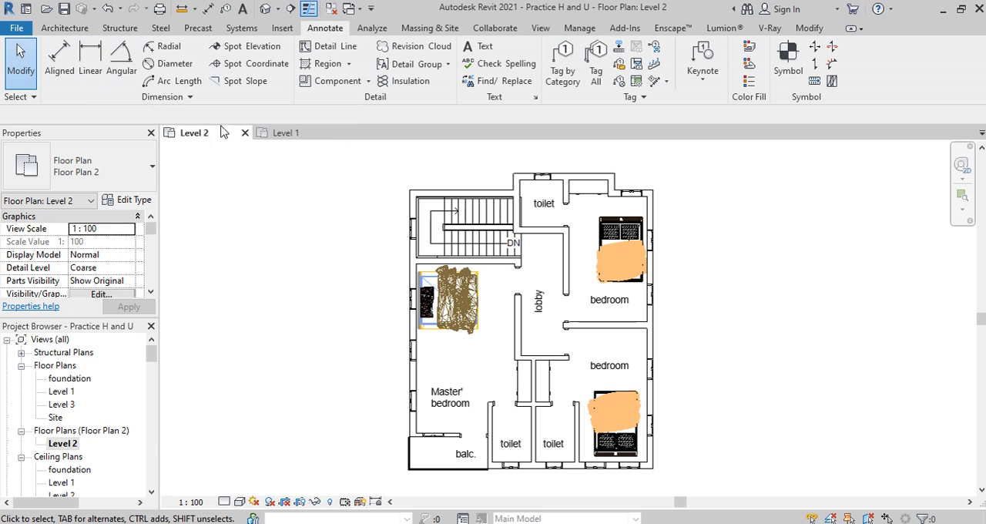
pyautogui.click(91, 62)
pyautogui.scroll(1, 680, 349)
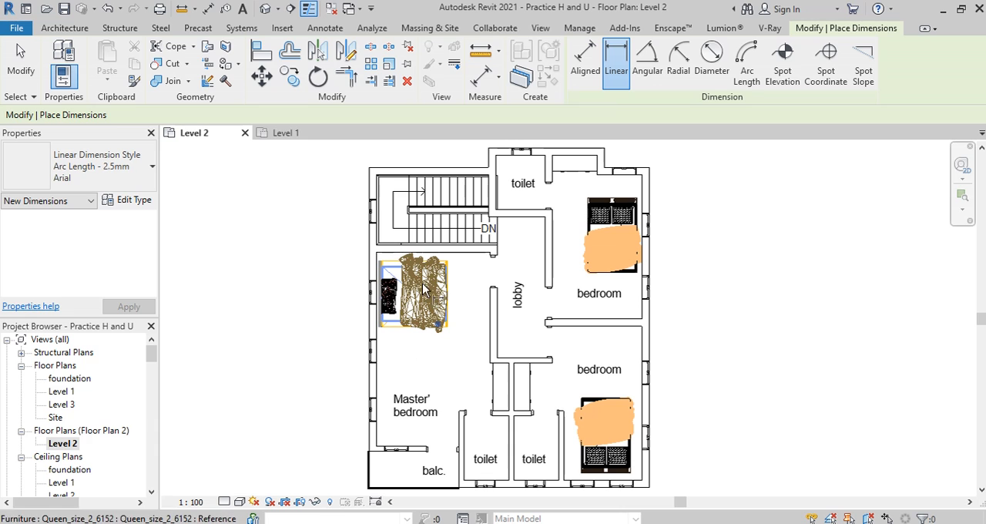
pyautogui.scroll(4, 372, 175)
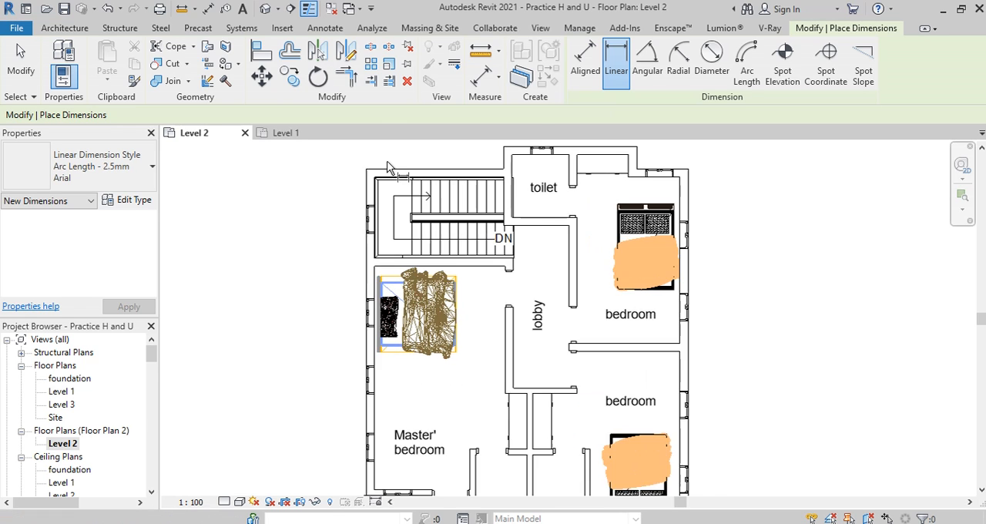
pyautogui.scroll(1, 372, 176)
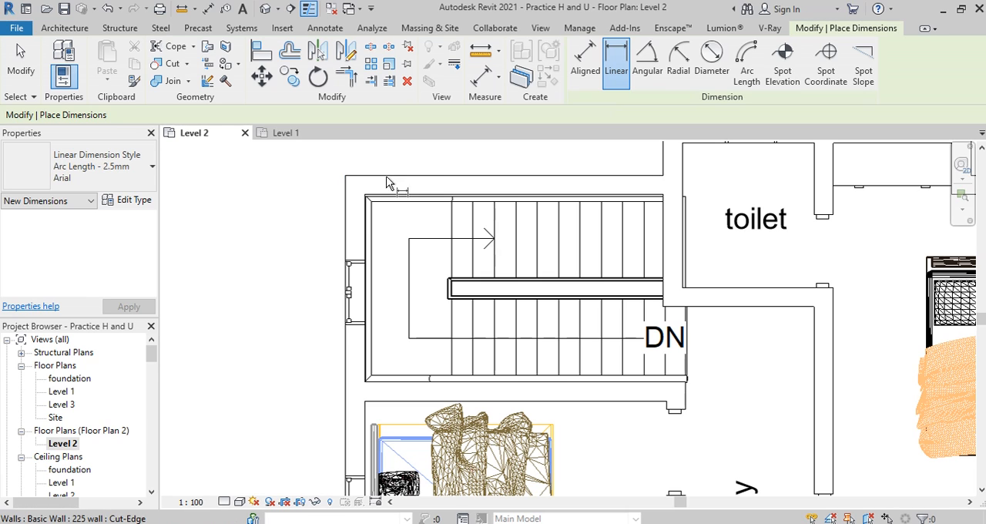
pyautogui.click(389, 183)
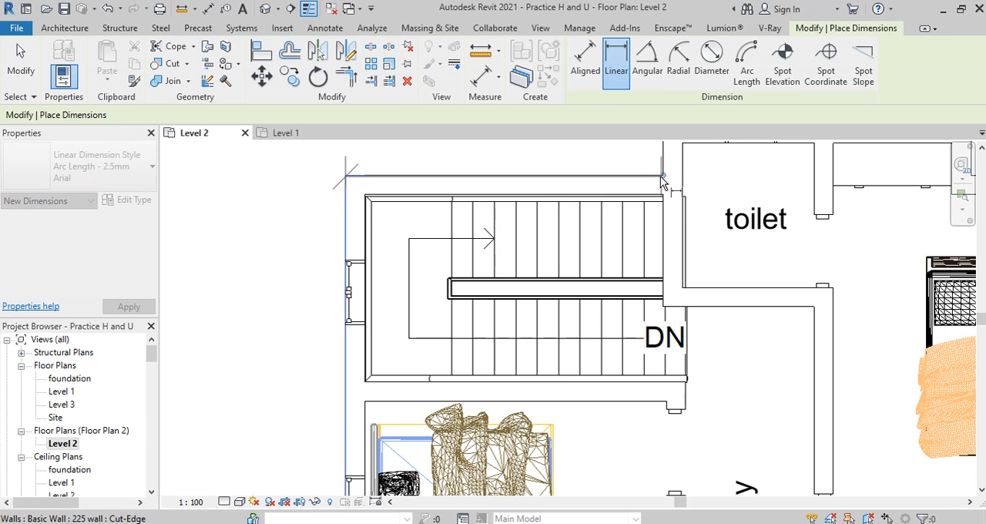
pyautogui.click(665, 179)
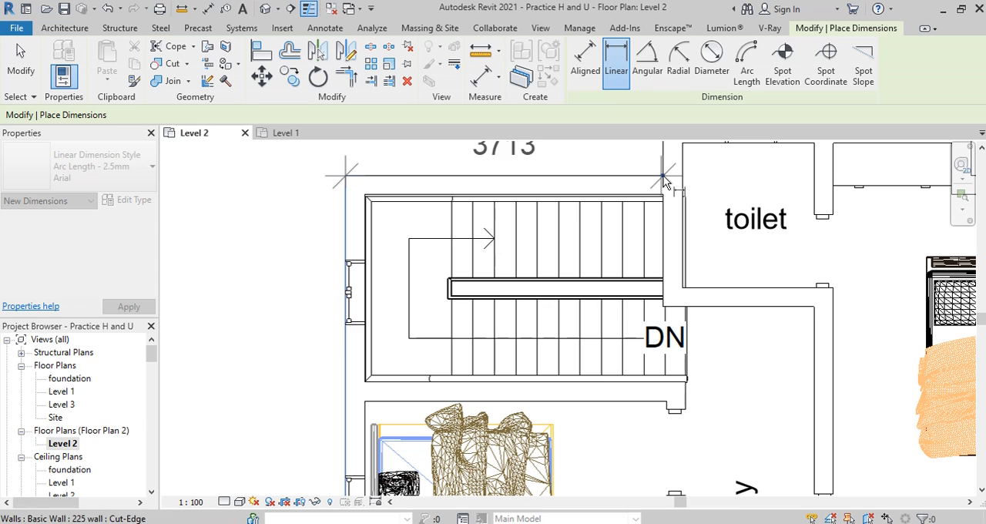
pyautogui.scroll(-2, 518, 221)
pyautogui.scroll(4, 518, 222)
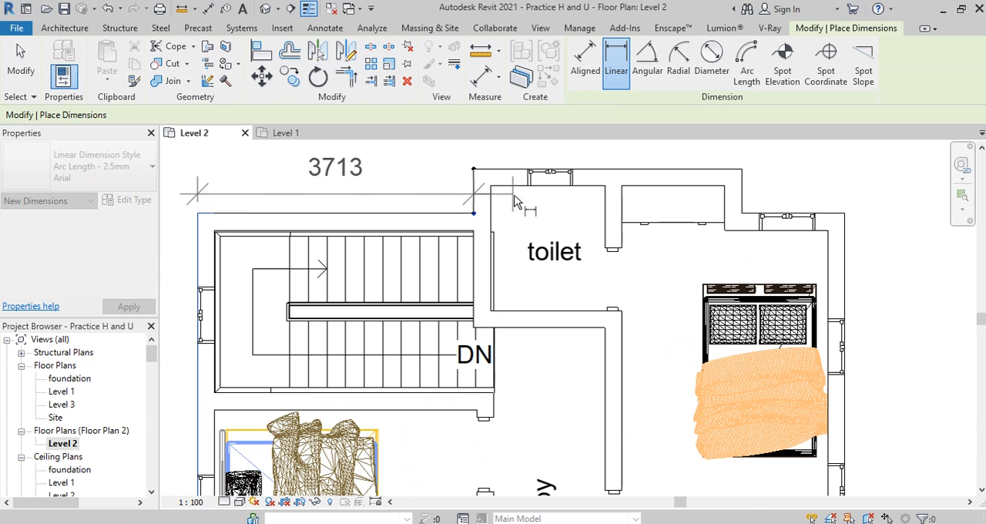
pyautogui.click(491, 186)
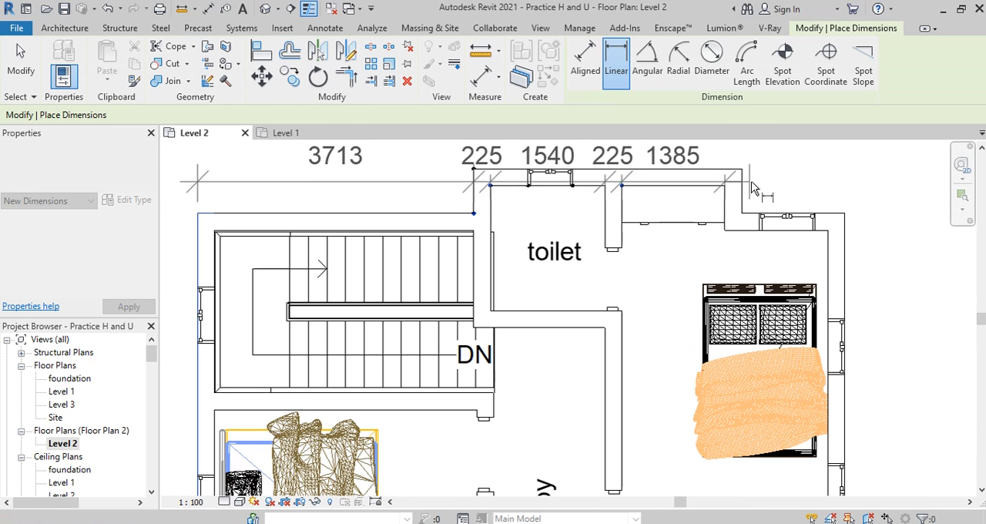
pyautogui.click(845, 214)
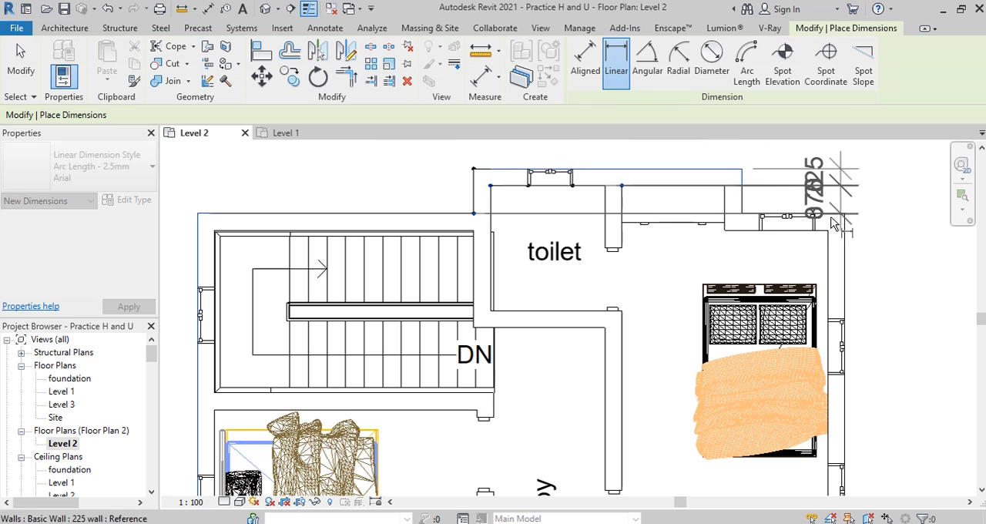
pyautogui.click(840, 158)
pyautogui.scroll(-3, 821, 182)
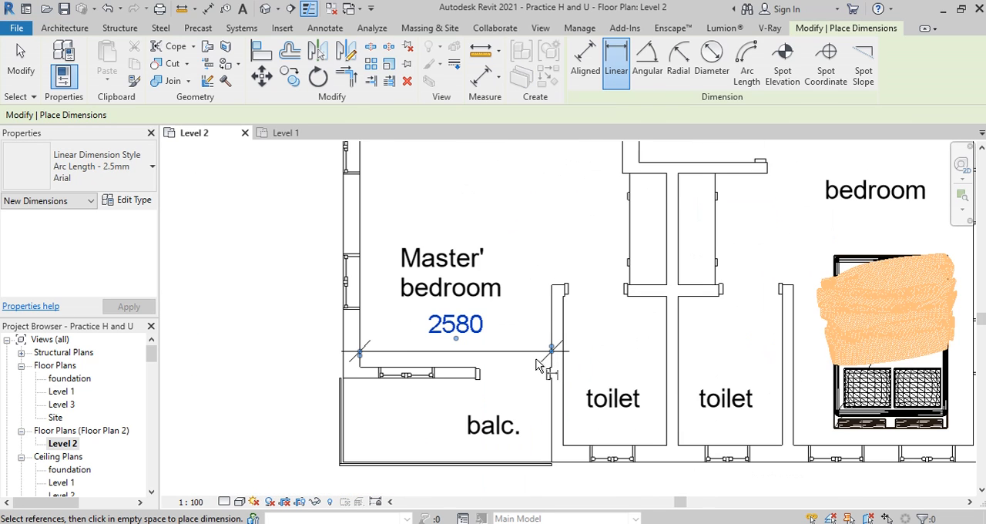
# Step: Place a linear dimension across the master bedroom beside the balcony, from the outer wall to the toilet wall, and end the command
pyautogui.scroll(-4, 523, 374)
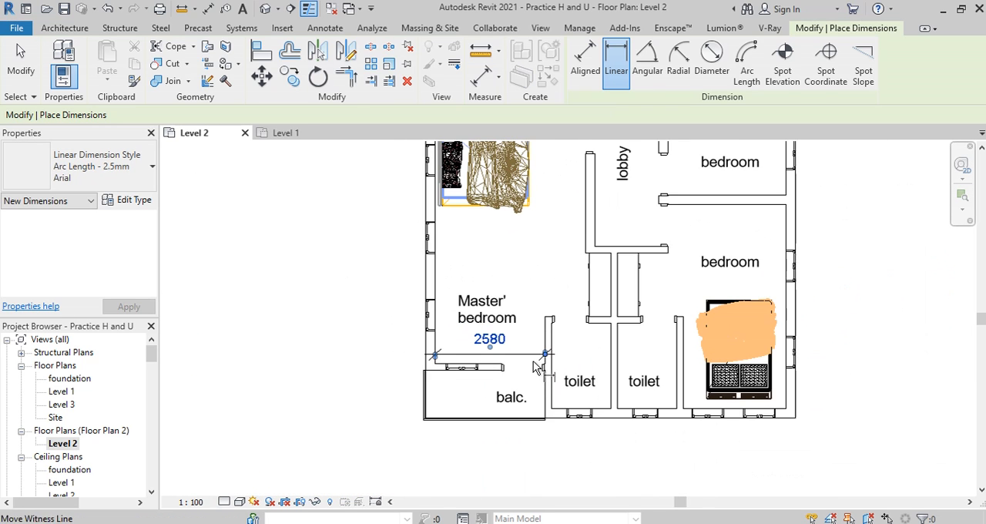
pyautogui.scroll(-2, 576, 375)
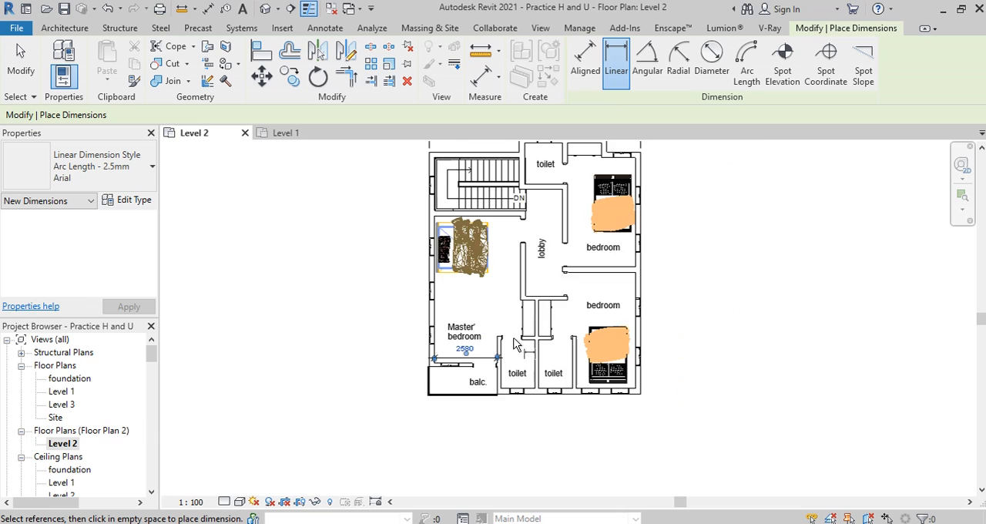
pyautogui.scroll(2, 510, 351)
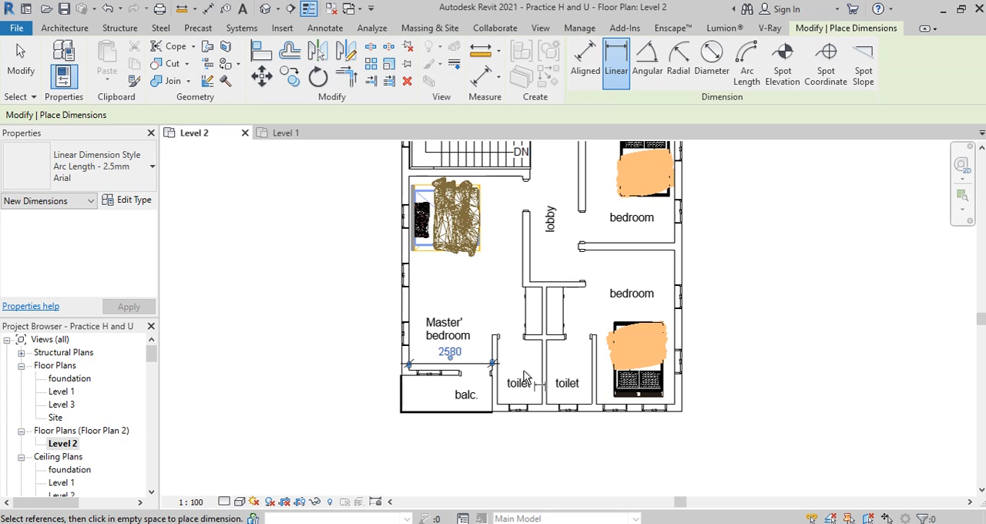
pyautogui.press('Escape')
pyautogui.press('Escape')
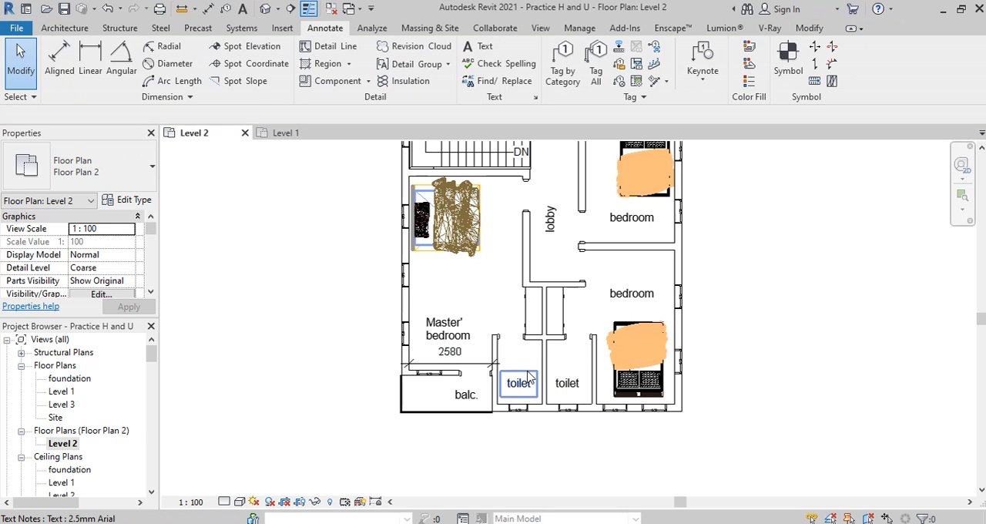
# Step: Delete the linear dimension in the master bedroom and the dimension string above the plan
pyautogui.click(431, 368)
pyautogui.press('Delete')
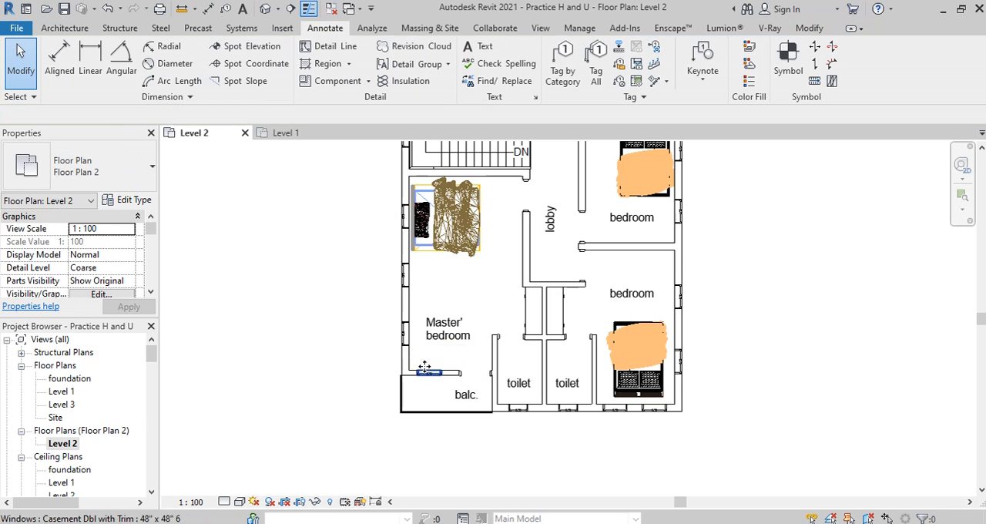
pyautogui.scroll(-3, 378, 420)
pyautogui.moveTo(583, 202); pyautogui.dragTo(301, 203)
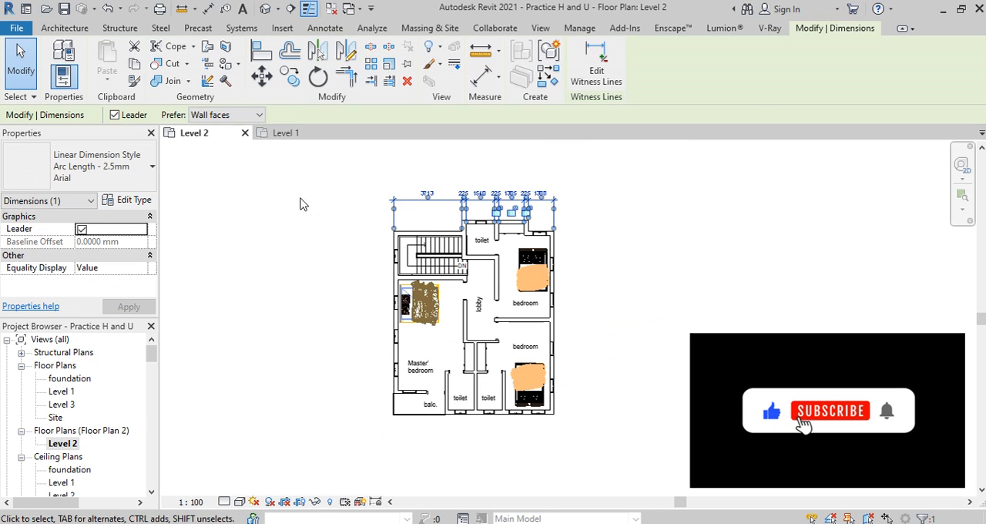
pyautogui.press('Delete')
# Step: Using Aligned Dimension with Wall centerlines, dimension the outer and lobby walls in one string and place it above the plan
pyautogui.scroll(1, 509, 324)
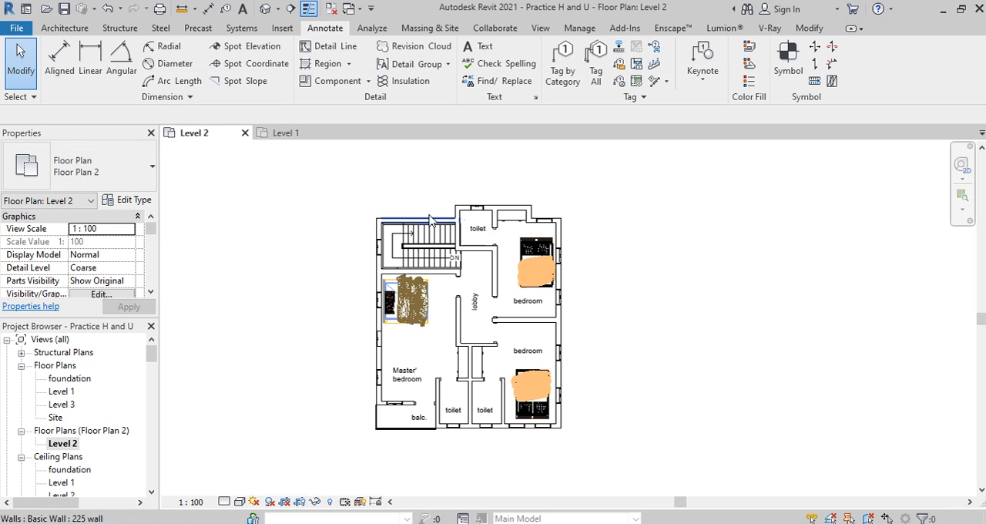
pyautogui.click(62, 60)
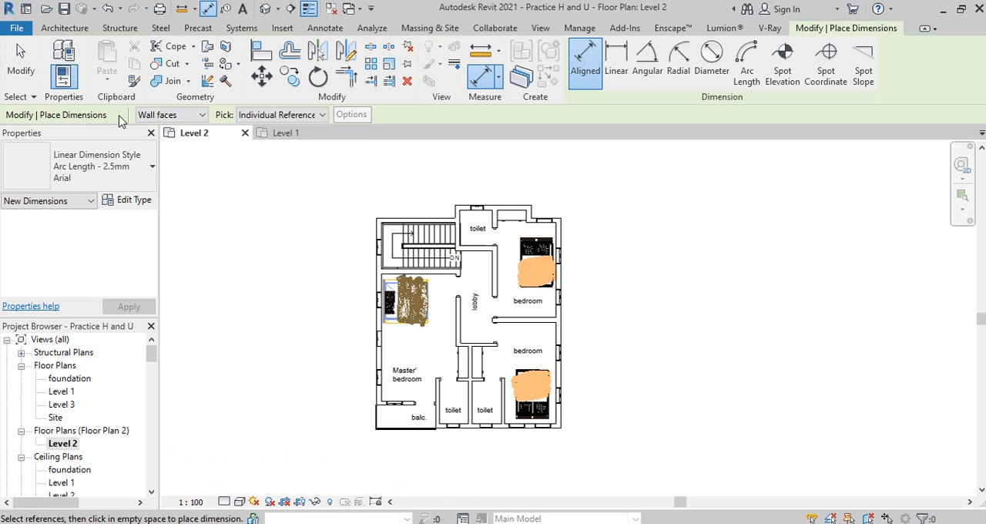
pyautogui.click(202, 116)
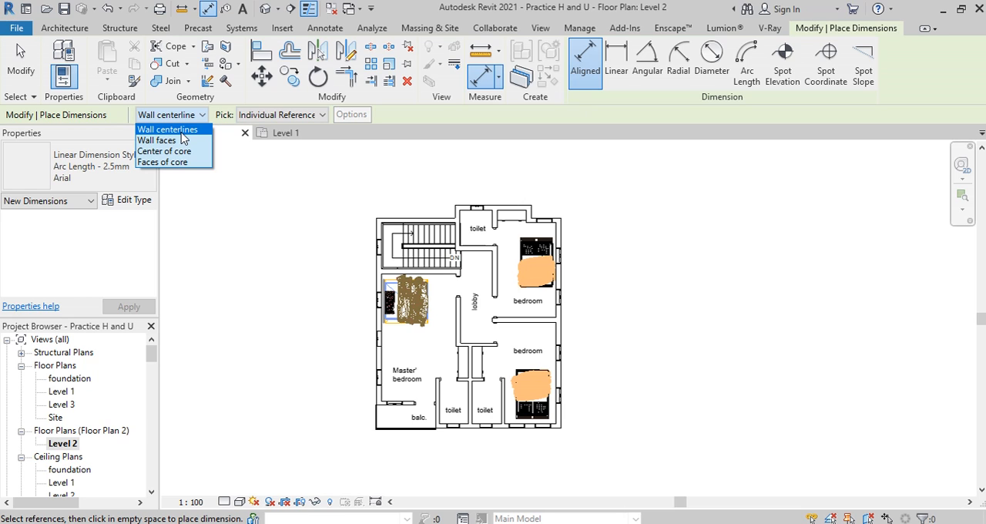
pyautogui.click(182, 133)
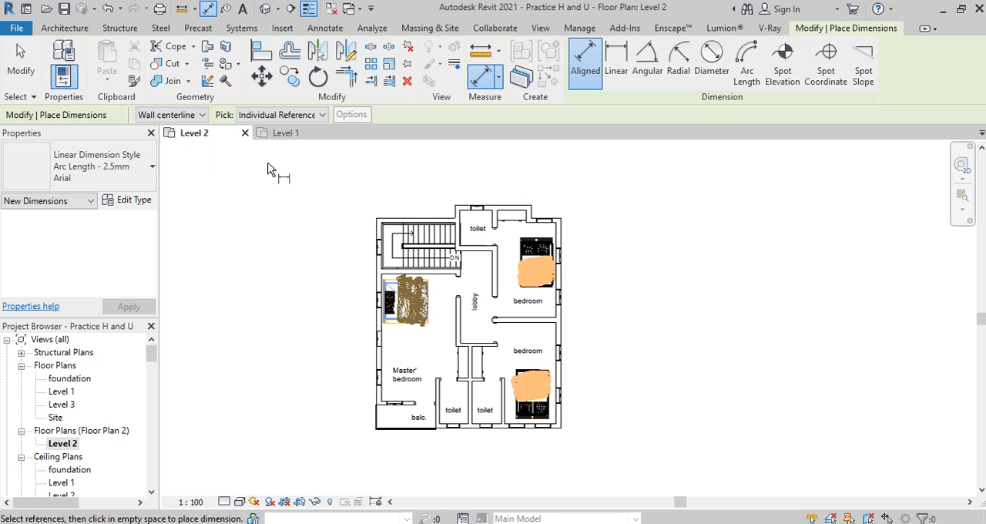
pyautogui.scroll(3, 489, 292)
pyautogui.scroll(1, 379, 265)
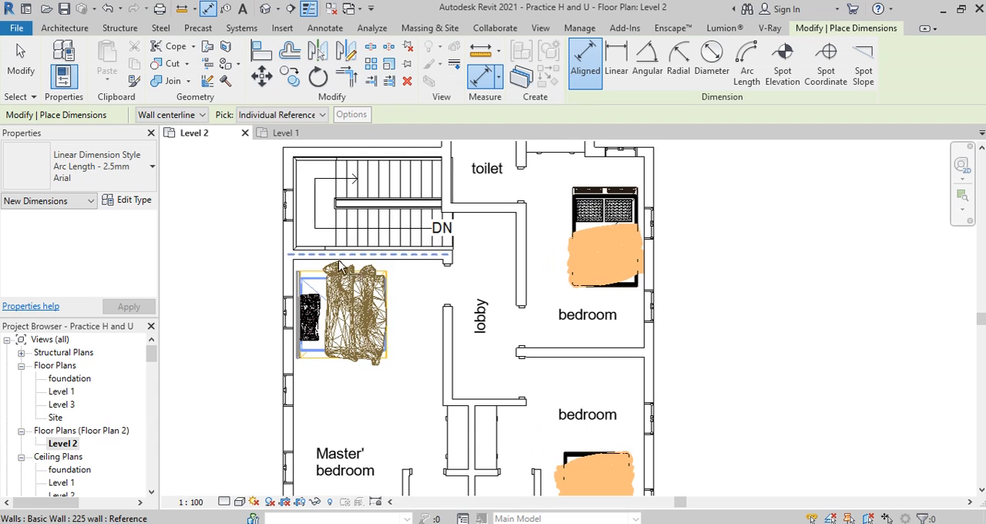
pyautogui.click(291, 270)
pyautogui.scroll(2, 458, 266)
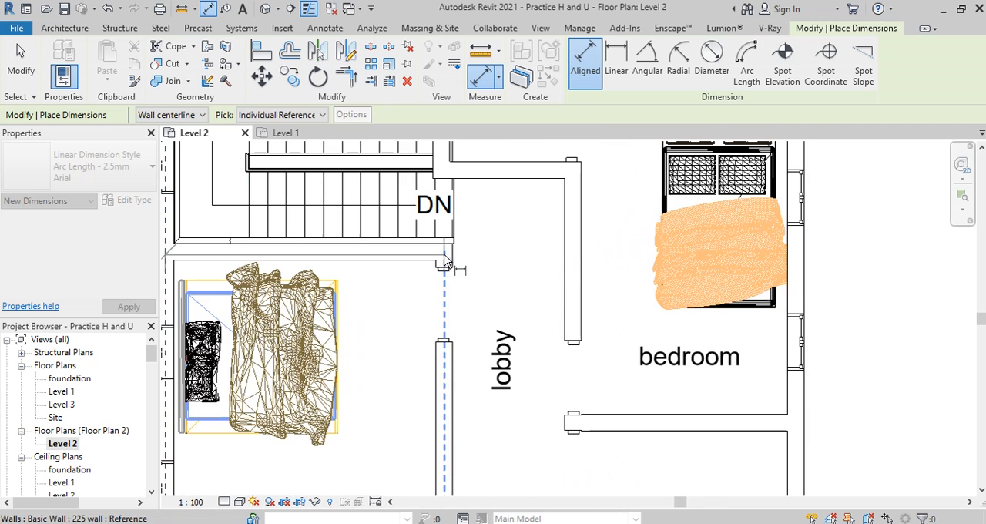
pyautogui.click(569, 252)
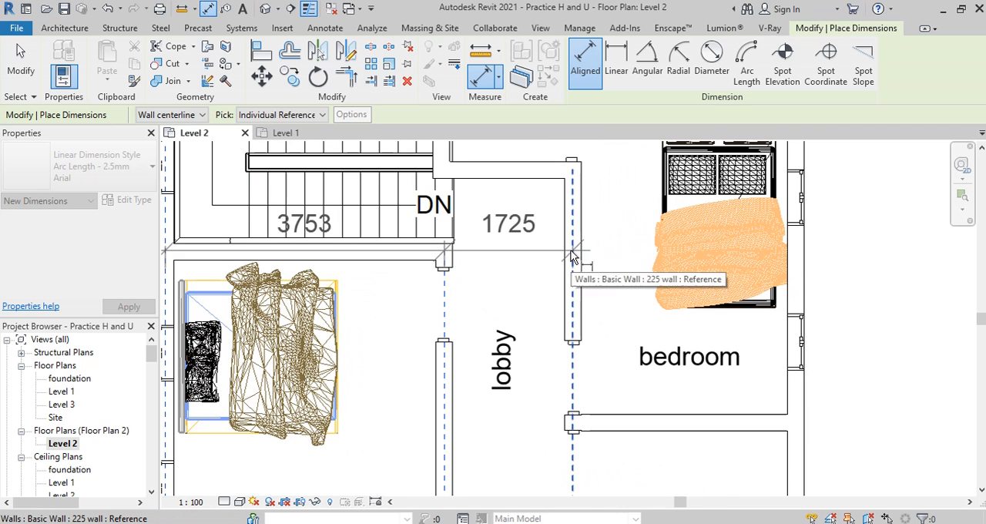
pyautogui.click(803, 270)
pyautogui.scroll(-3, 740, 327)
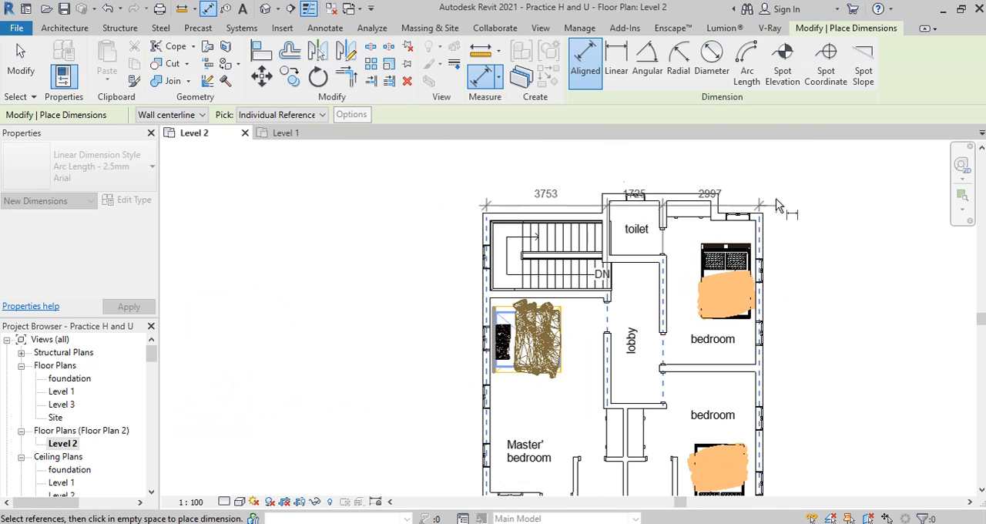
pyautogui.click(777, 176)
pyautogui.scroll(2, 737, 160)
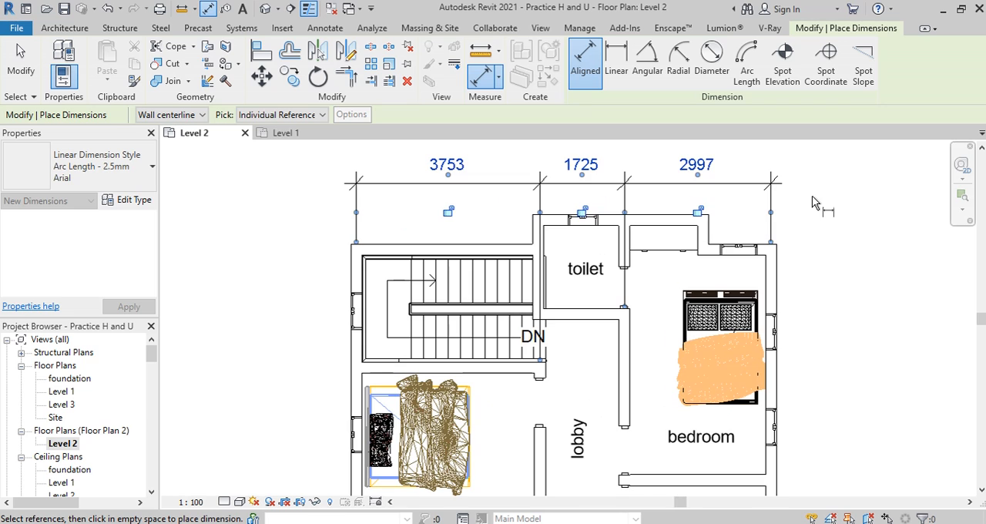
pyautogui.press('Escape')
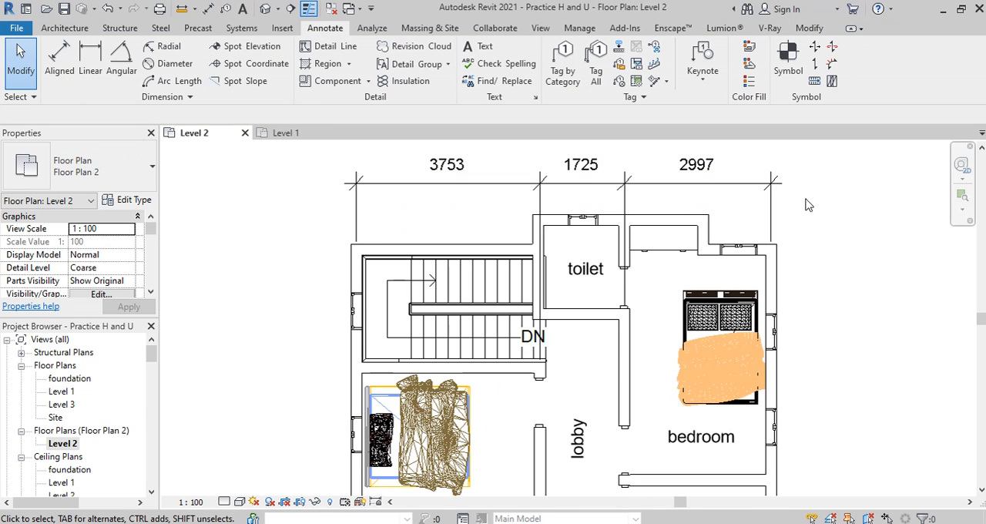
# Step: Delete the aligned dimension string above the plan
pyautogui.click(637, 169)
pyautogui.press('Delete')
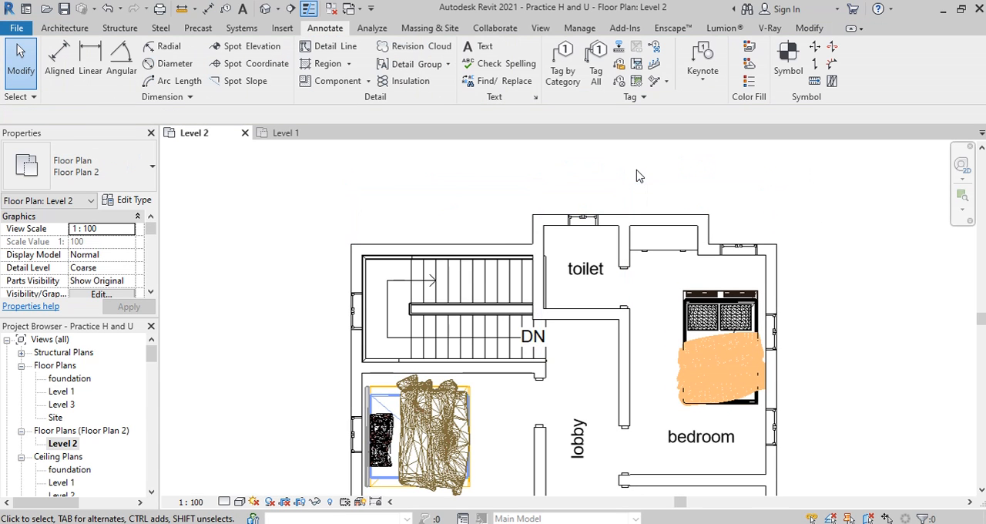
pyautogui.scroll(-2, 247, 194)
# Step: Set the Aligned Dimension options to reference Wall faces and pick Individual References
pyautogui.click(59, 54)
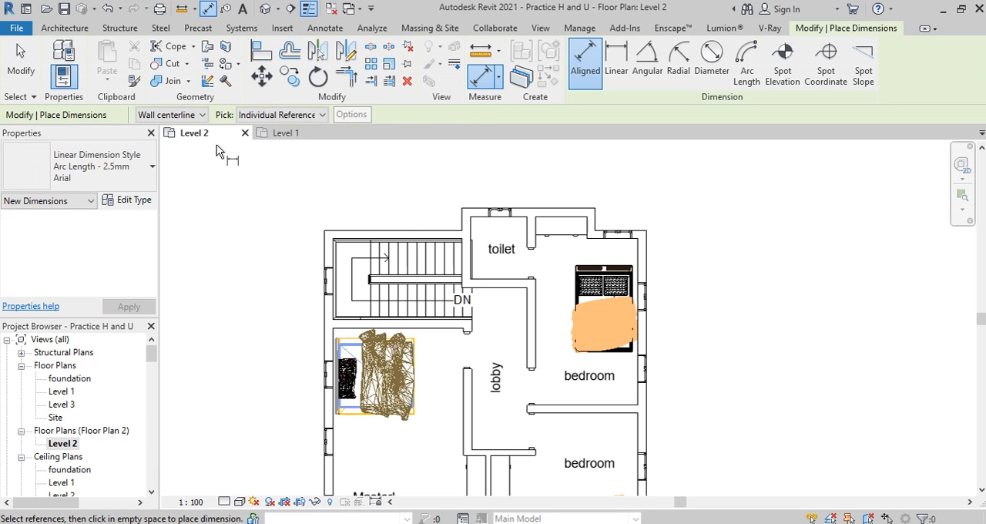
pyautogui.click(202, 115)
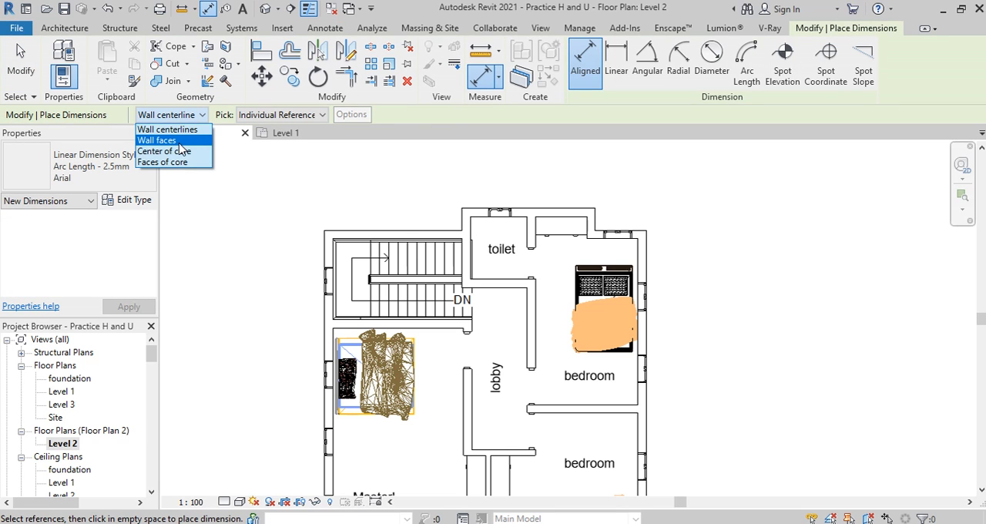
pyautogui.click(178, 141)
pyautogui.scroll(-1, 322, 117)
pyautogui.click(322, 117)
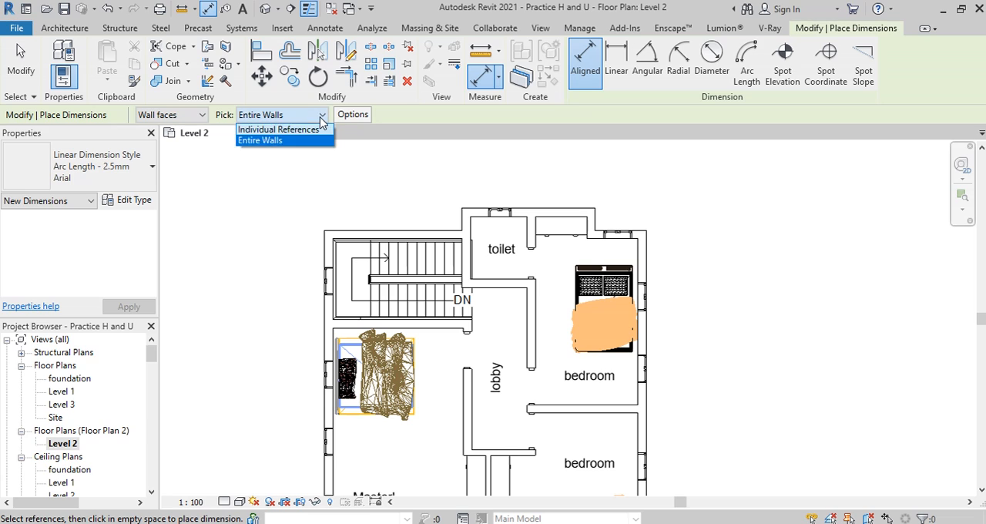
pyautogui.click(279, 130)
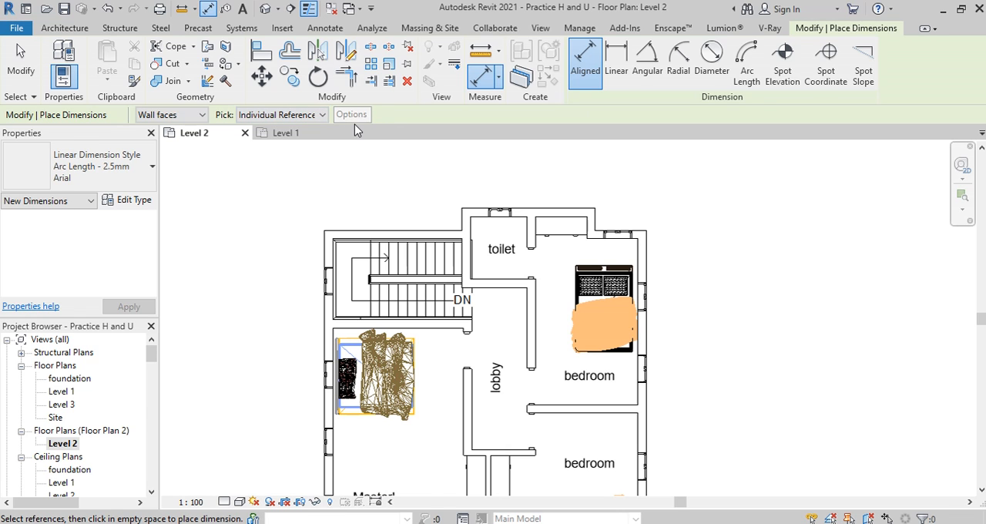
# Step: End the dimension command and turn on Thin Lines display for the Level 2 floor plan
pyautogui.scroll(-1, 472, 250)
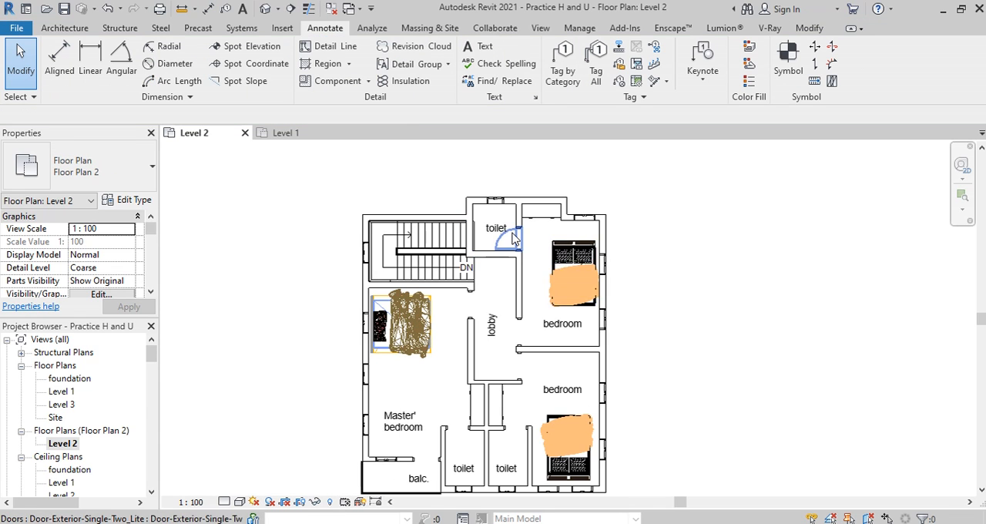
pyautogui.scroll(2, 493, 229)
pyautogui.scroll(1, 435, 231)
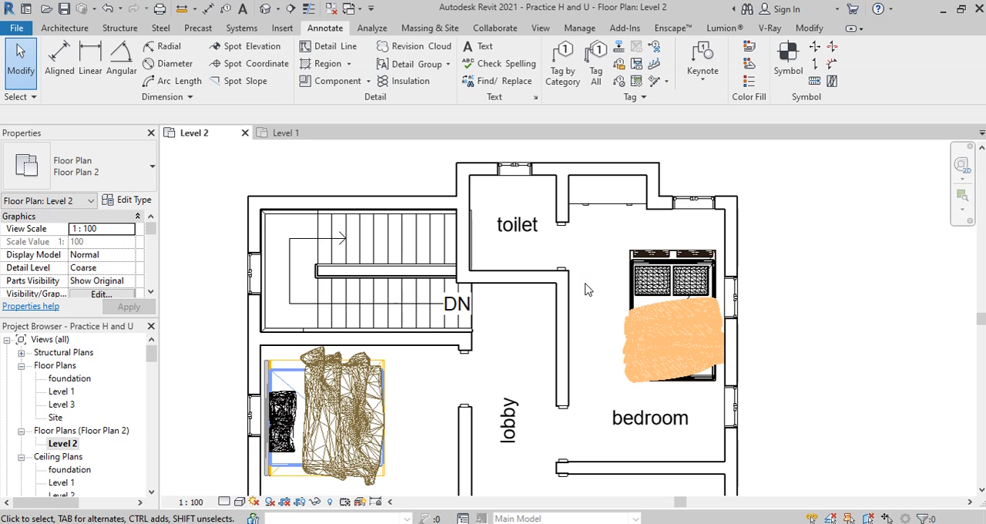
pyautogui.scroll(2, 432, 239)
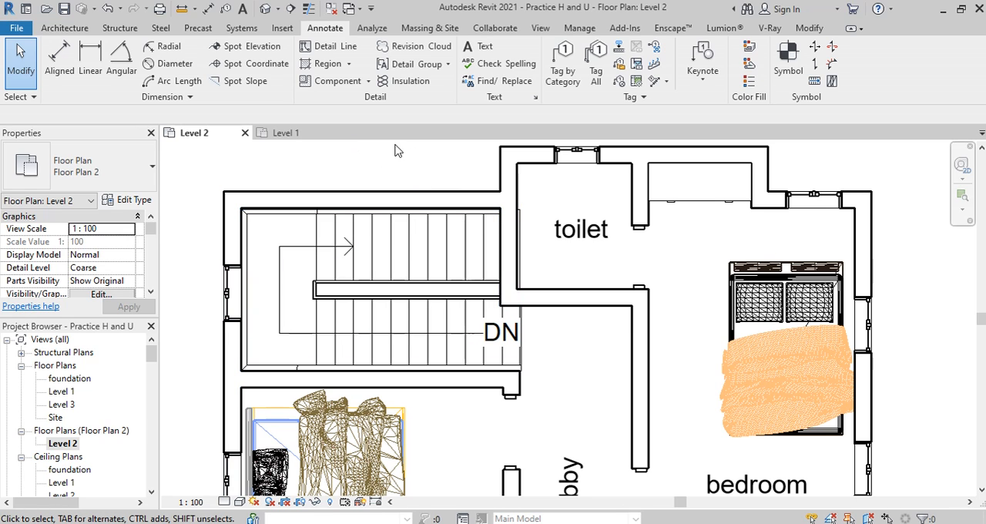
pyautogui.scroll(1, 235, 253)
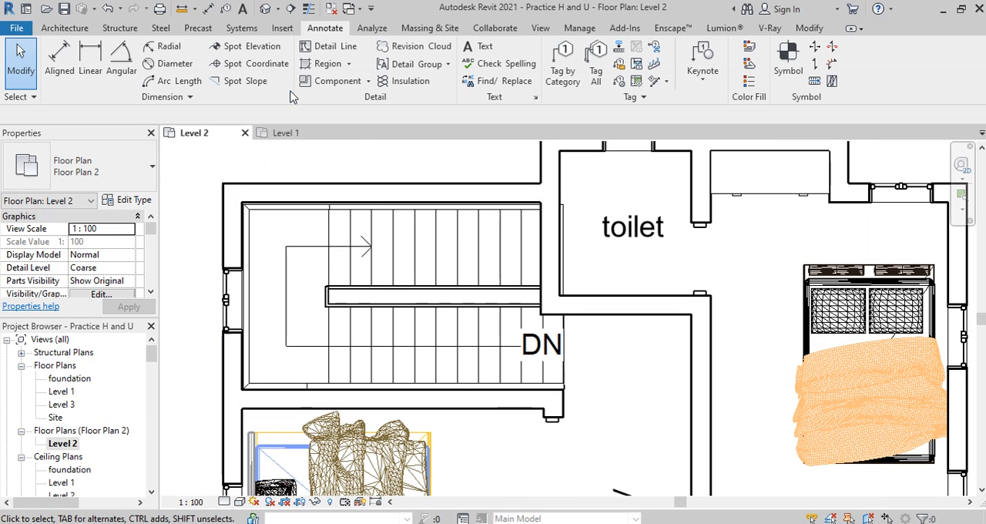
pyautogui.click(308, 9)
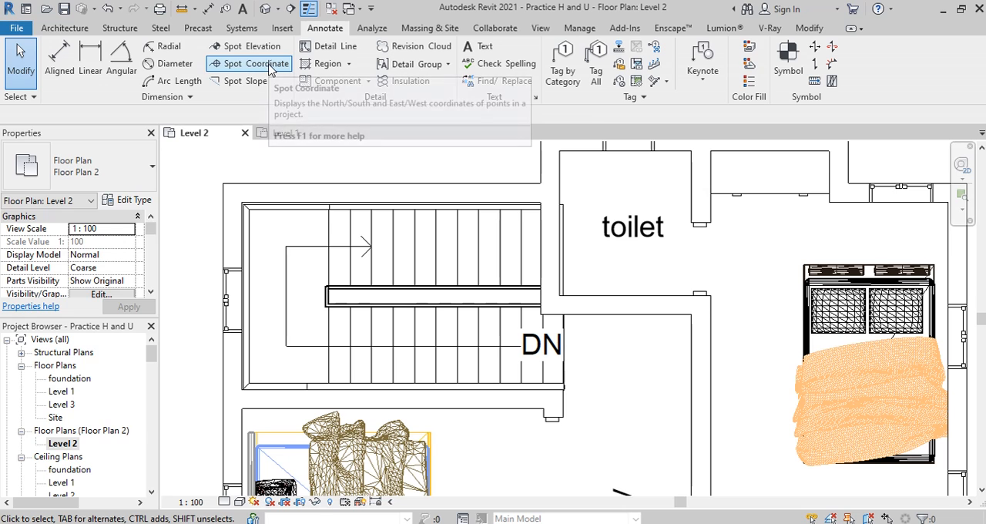
# Step: Start an aligned dimension string from the inner face of the staircase's outer wall to both faces of the wall between staircase and toilet
pyautogui.click(207, 10)
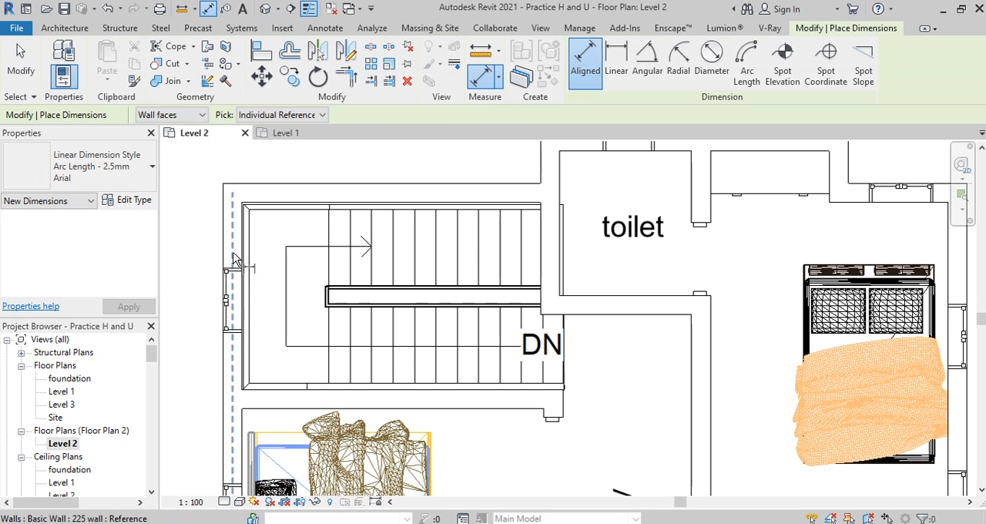
pyautogui.scroll(4, 239, 226)
pyautogui.scroll(1, 237, 222)
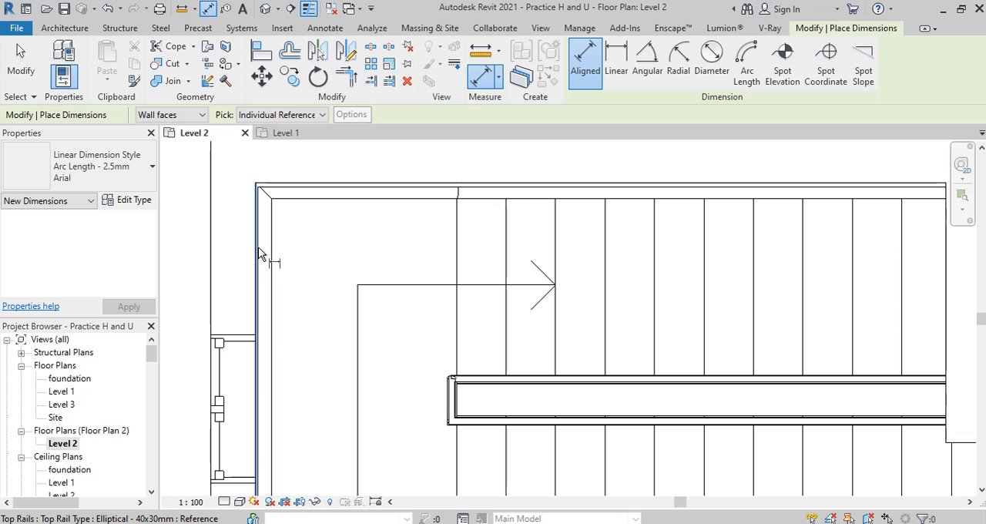
pyautogui.click(259, 255)
pyautogui.scroll(-4, 238, 258)
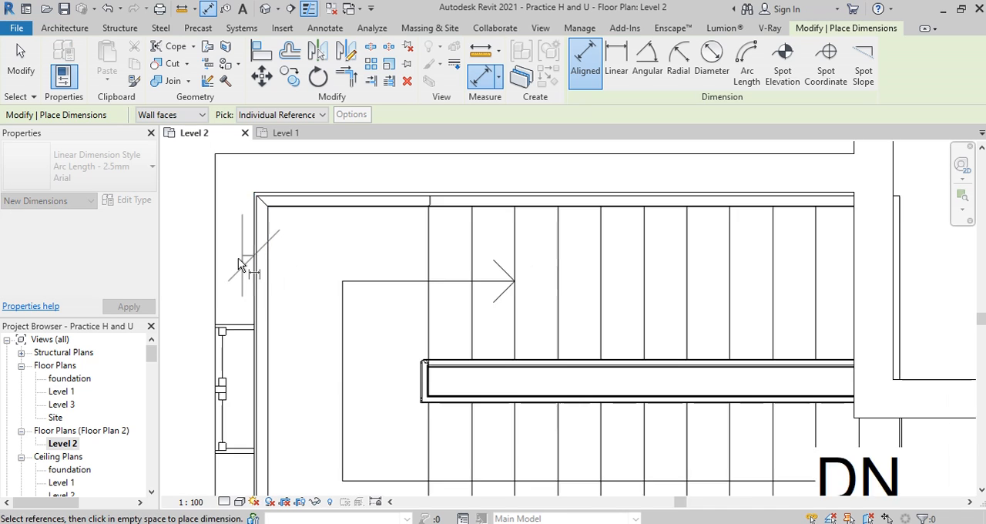
pyautogui.scroll(3, 616, 274)
pyautogui.click(574, 273)
pyautogui.click(611, 274)
pyautogui.scroll(-4, 616, 277)
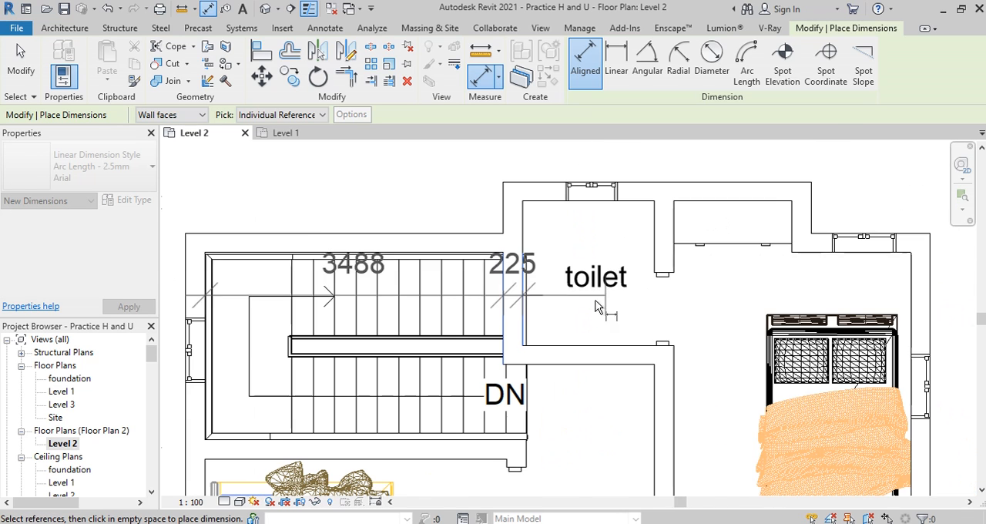
# Step: Continue the string through the remaining toilet, wardrobe recess and bedroom wall faces to the outer face, placing it above the plan
pyautogui.scroll(3, 655, 254)
pyautogui.click(579, 333)
pyautogui.click(609, 333)
pyautogui.click(602, 337)
pyautogui.click(784, 345)
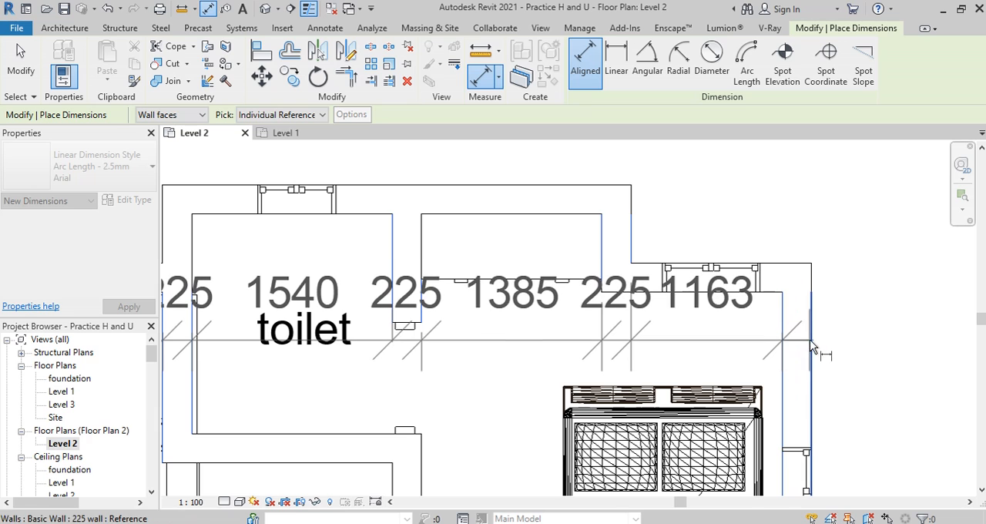
pyautogui.click(810, 344)
pyautogui.scroll(-2, 708, 395)
pyautogui.scroll(-1, 707, 394)
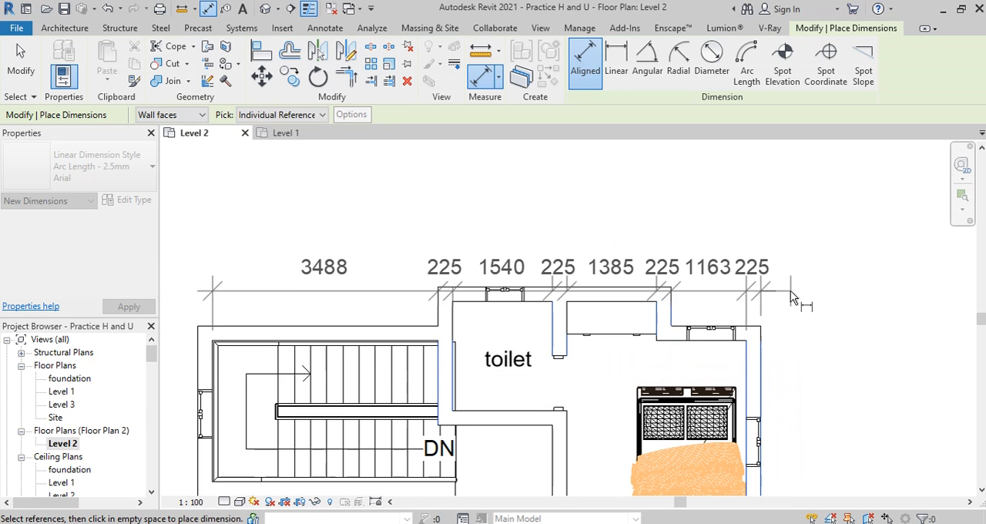
pyautogui.click(780, 226)
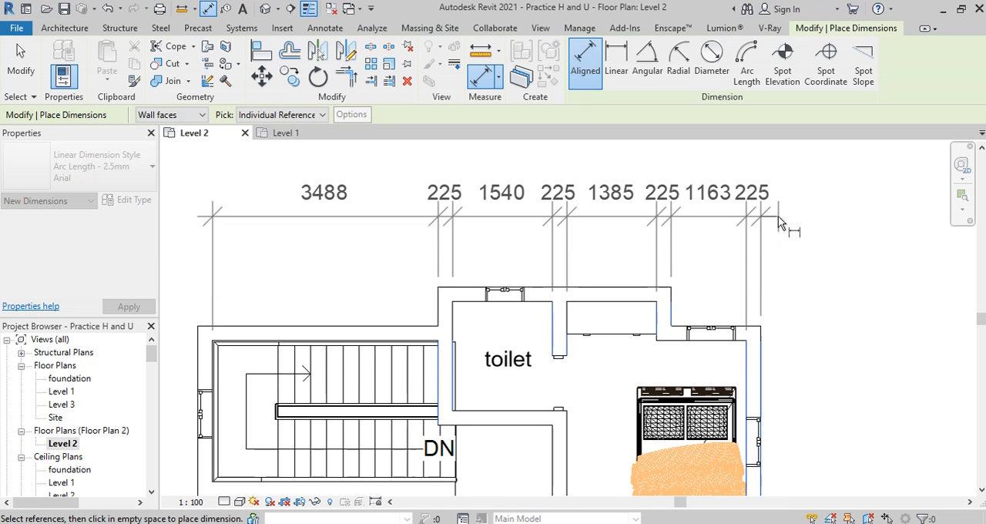
pyautogui.click(778, 216)
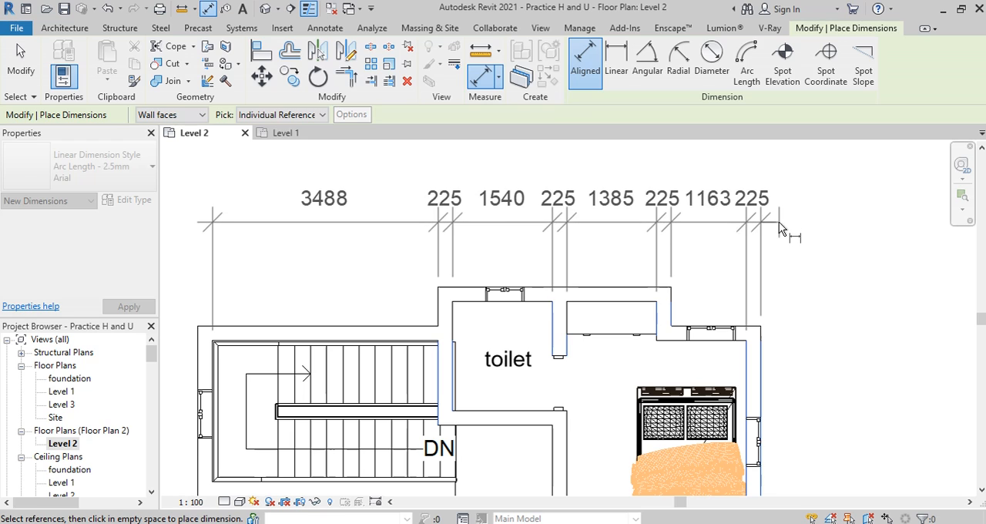
pyautogui.press('Escape')
pyautogui.press('Escape')
pyautogui.scroll(-2, 573, 318)
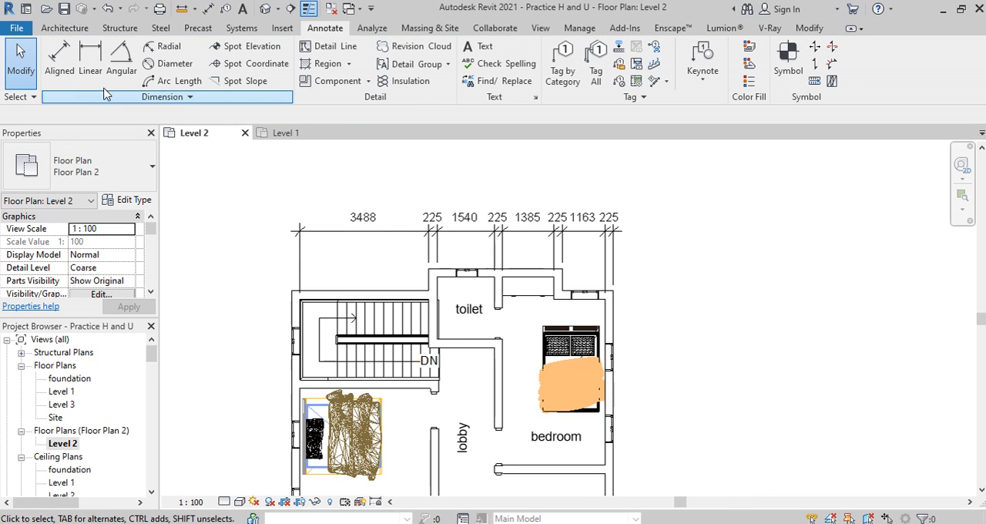
# Step: Add an overall aligned dimension between the outer faces of the two side walls, placed above the existing dimension string
pyautogui.click(51, 49)
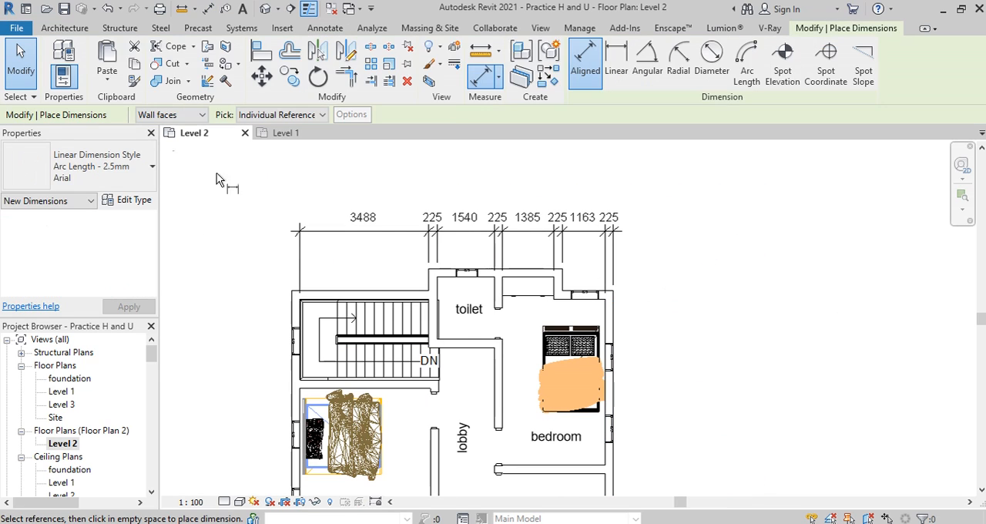
pyautogui.click(292, 317)
pyautogui.click(613, 336)
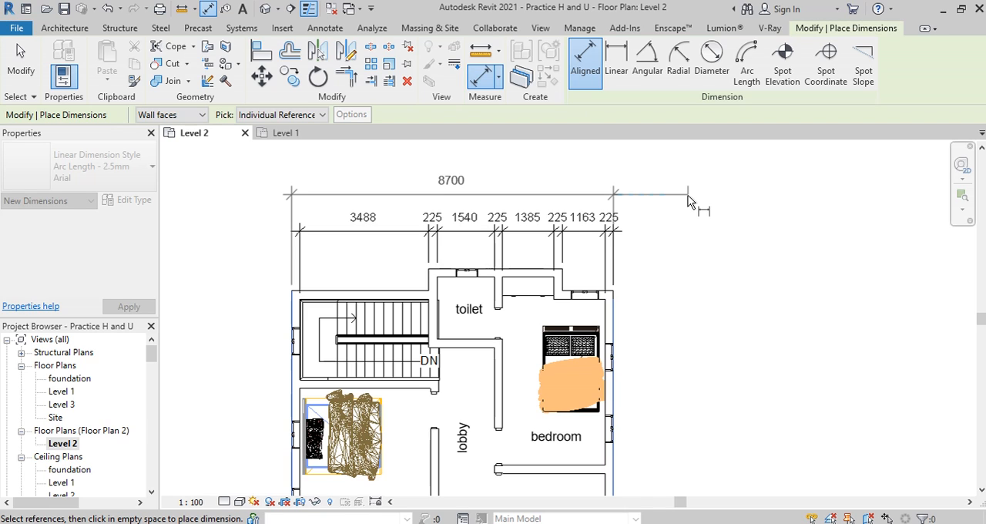
pyautogui.click(222, 202)
pyautogui.scroll(1, 518, 214)
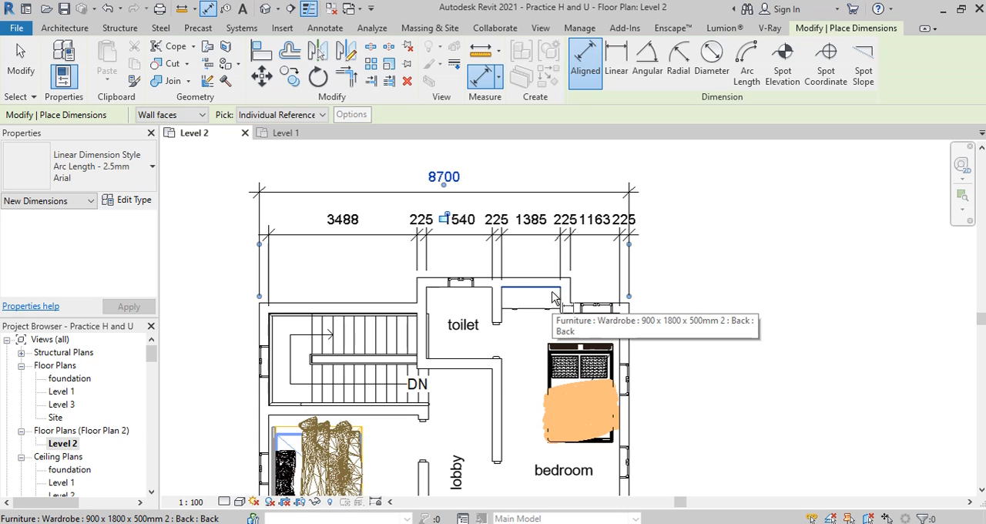
pyautogui.press('Escape')
pyautogui.press('Escape')
pyautogui.scroll(-1, 645, 231)
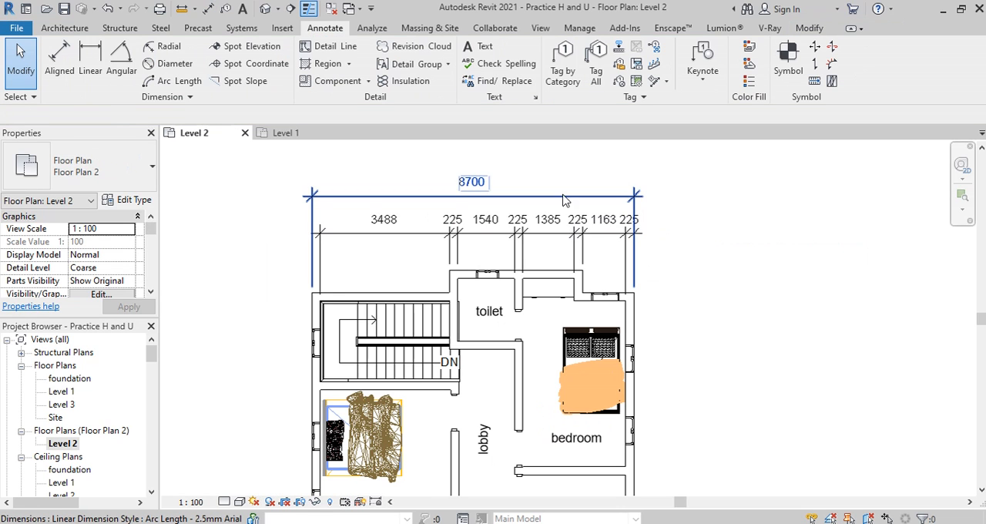
pyautogui.scroll(-2, 468, 204)
pyautogui.scroll(1, 515, 216)
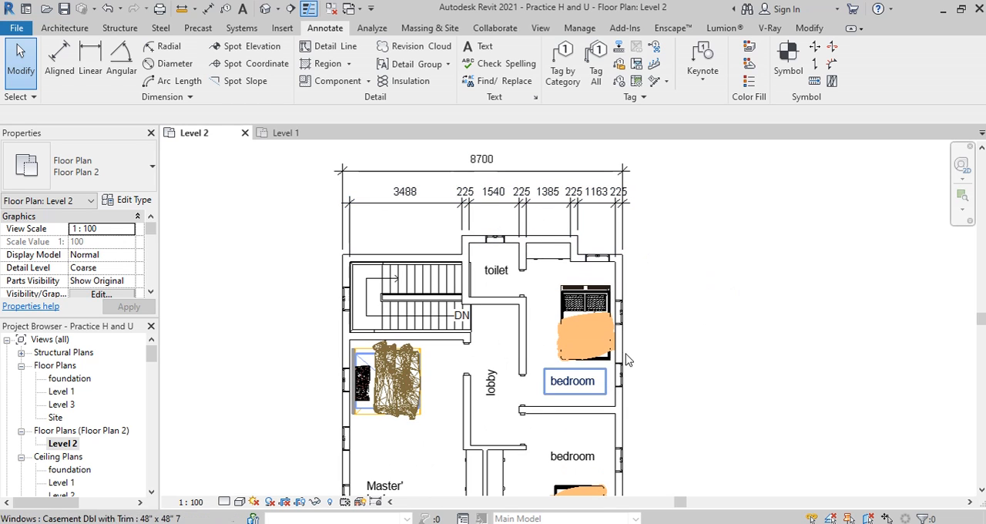
# Step: Start an aligned dimension string from the inner face of the master bedroom's outer wall to both faces of the lobby wall
pyautogui.click(60, 57)
pyautogui.scroll(-1, 403, 240)
pyautogui.scroll(3, 353, 353)
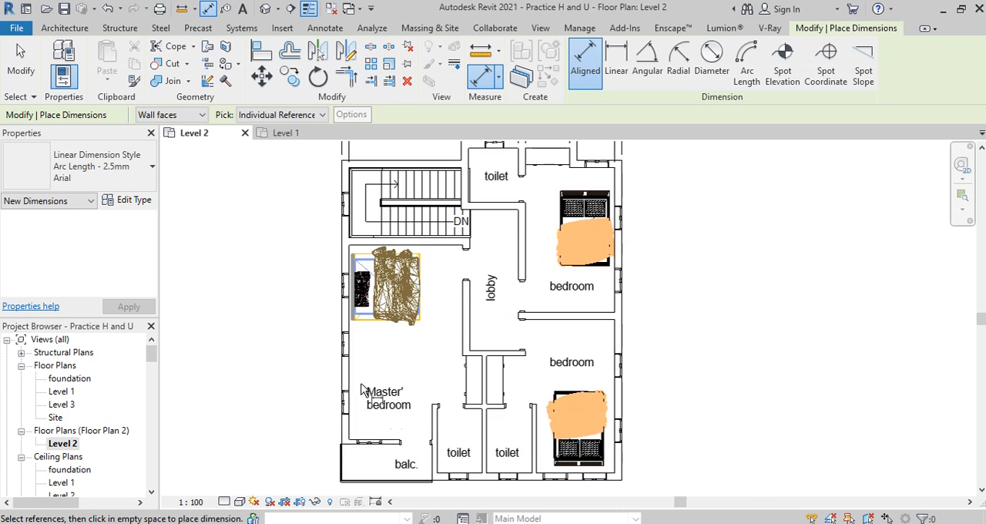
pyautogui.scroll(4, 350, 349)
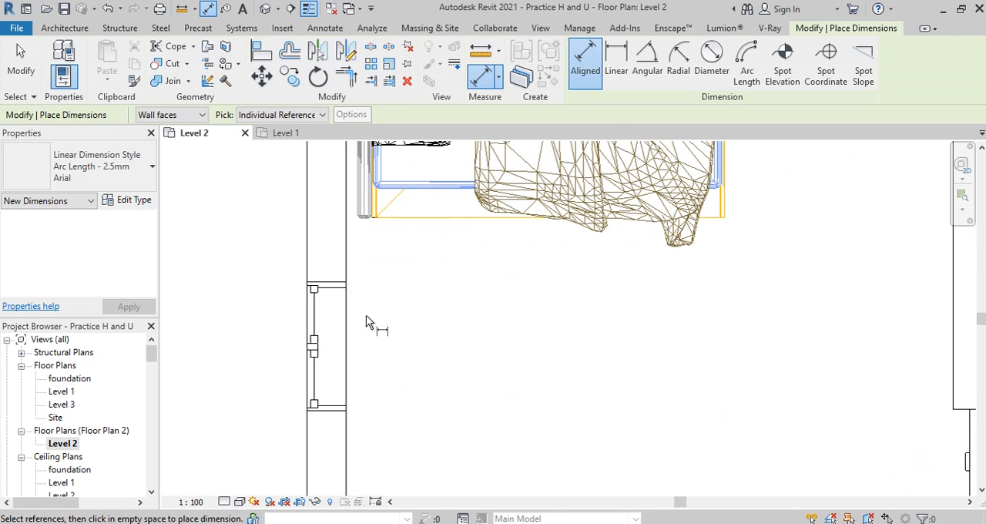
pyautogui.click(312, 296)
pyautogui.click(662, 308)
pyautogui.scroll(-1, 506, 374)
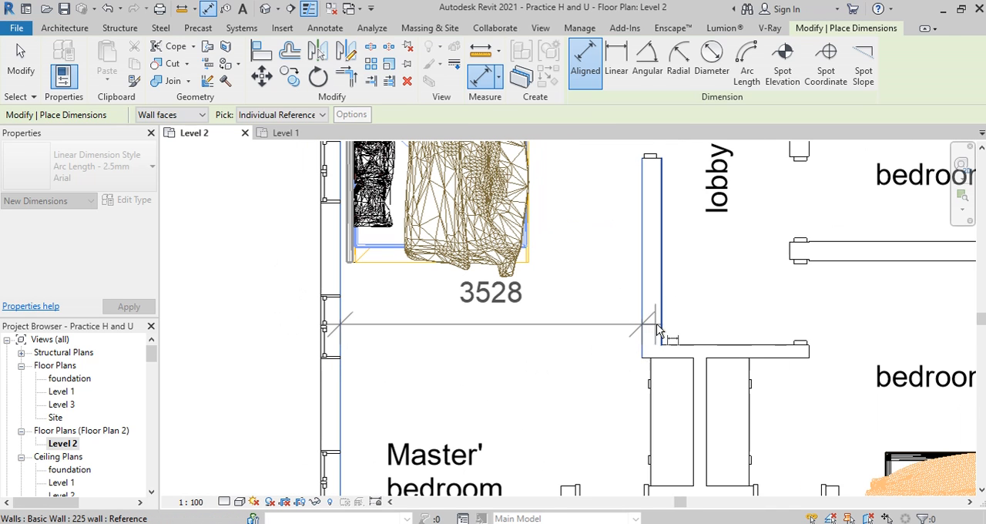
pyautogui.click(665, 325)
pyautogui.scroll(-1, 663, 339)
pyautogui.scroll(2, 660, 374)
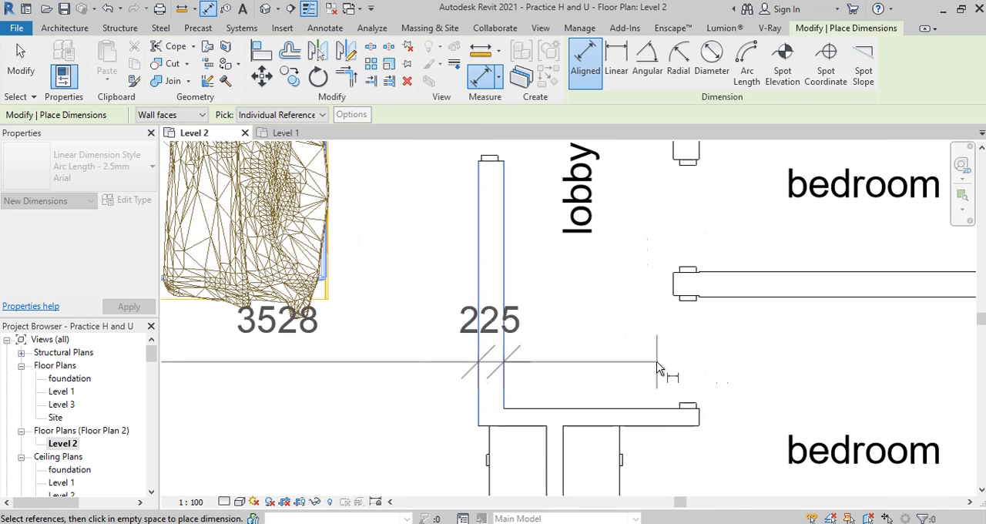
# Step: Extend the string across the lobby and bedroom to the outer wall's faces, and place it through the middle of the plan
pyautogui.click(684, 417)
pyautogui.scroll(1, 683, 418)
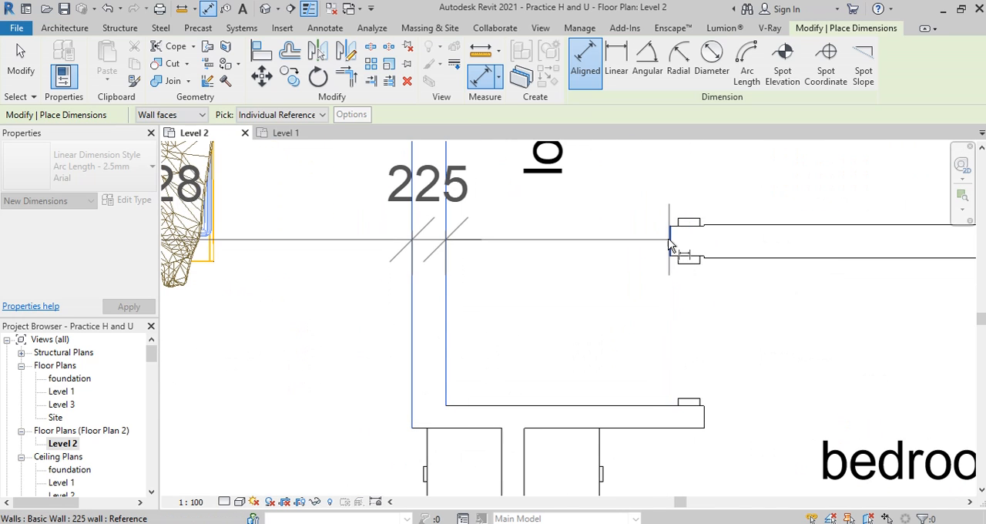
pyautogui.click(704, 415)
pyautogui.scroll(-1, 730, 369)
pyautogui.scroll(-1, 590, 377)
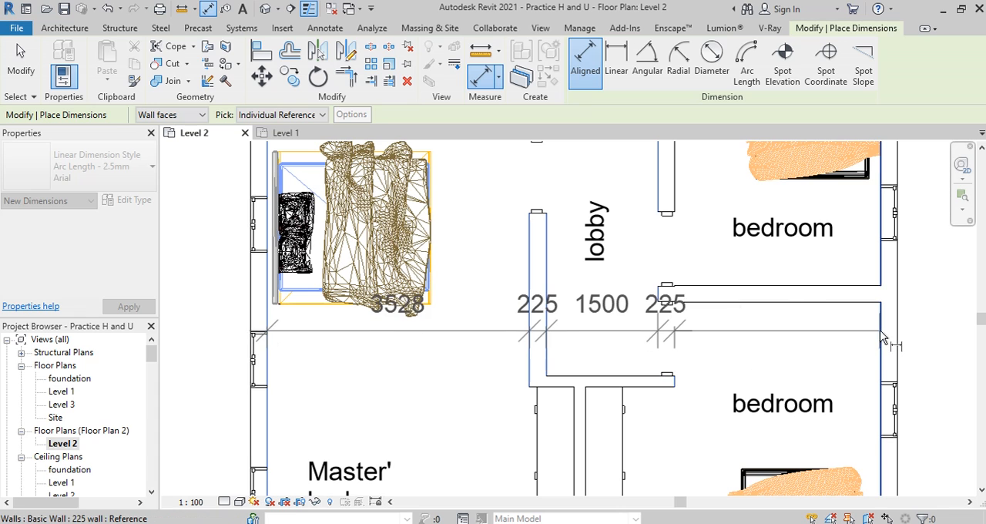
pyautogui.click(882, 332)
pyautogui.click(897, 333)
pyautogui.scroll(-2, 769, 351)
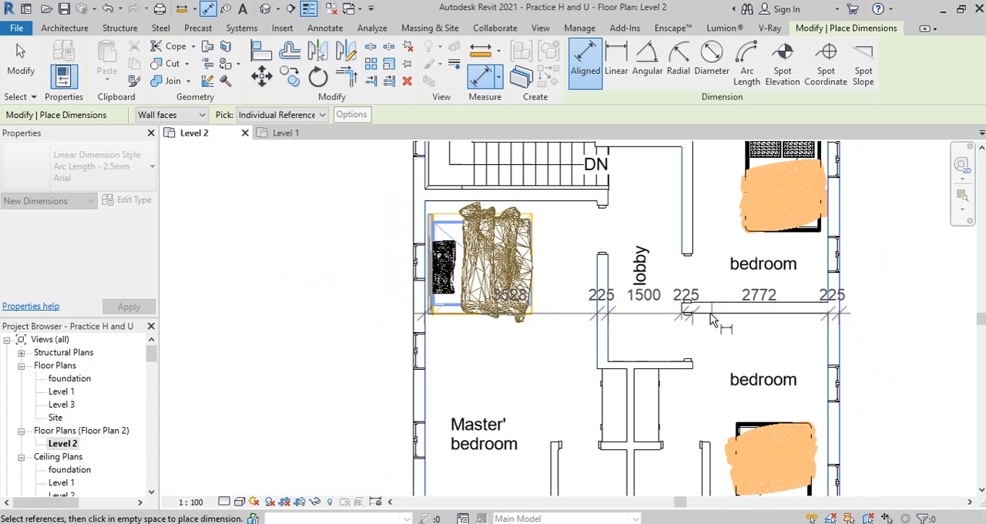
pyautogui.click(805, 347)
pyautogui.press('Escape')
pyautogui.press('Escape')
pyautogui.scroll(-5, 559, 324)
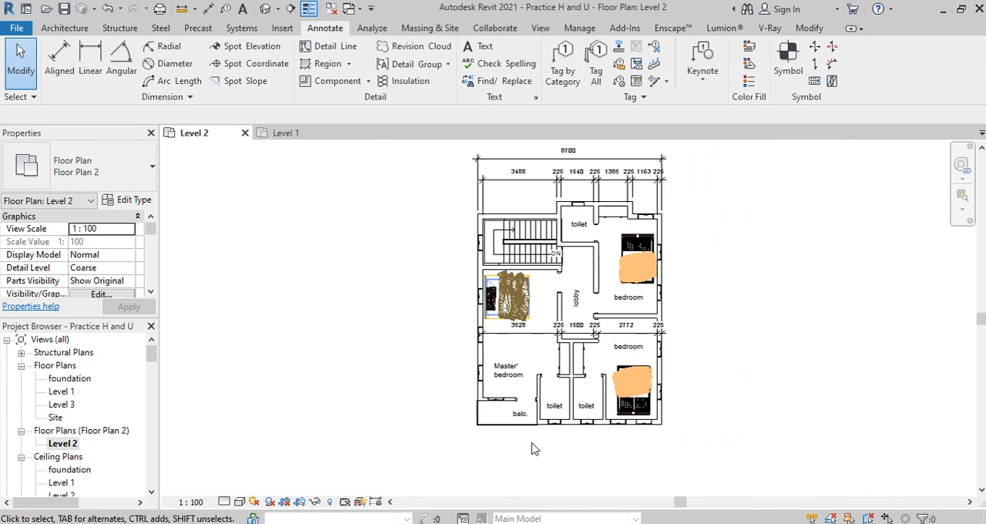
# Step: Start a vertical aligned dimension string from both faces of the staircase's upper wall to the lower stair edge and master bedroom wall face
pyautogui.scroll(-2, 474, 444)
pyautogui.scroll(3, 497, 399)
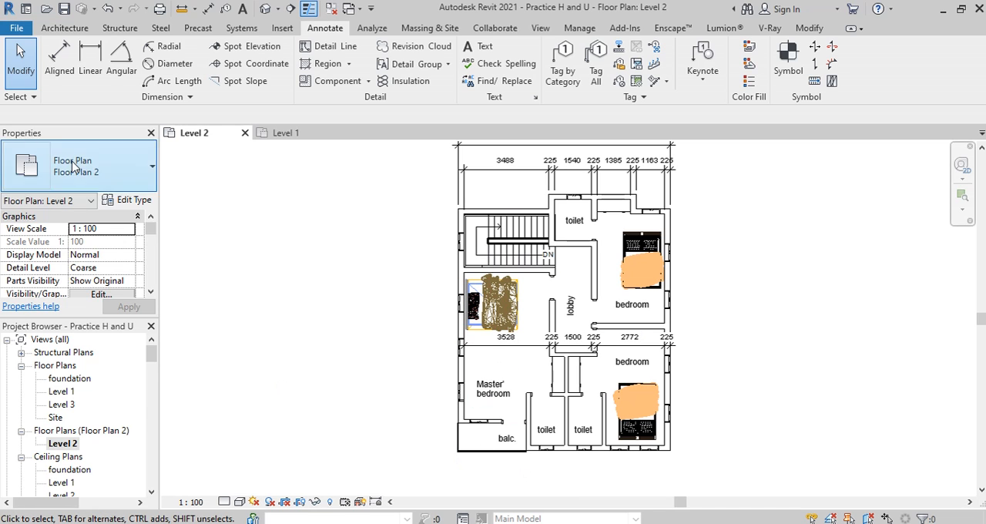
pyautogui.click(59, 58)
pyautogui.scroll(5, 495, 222)
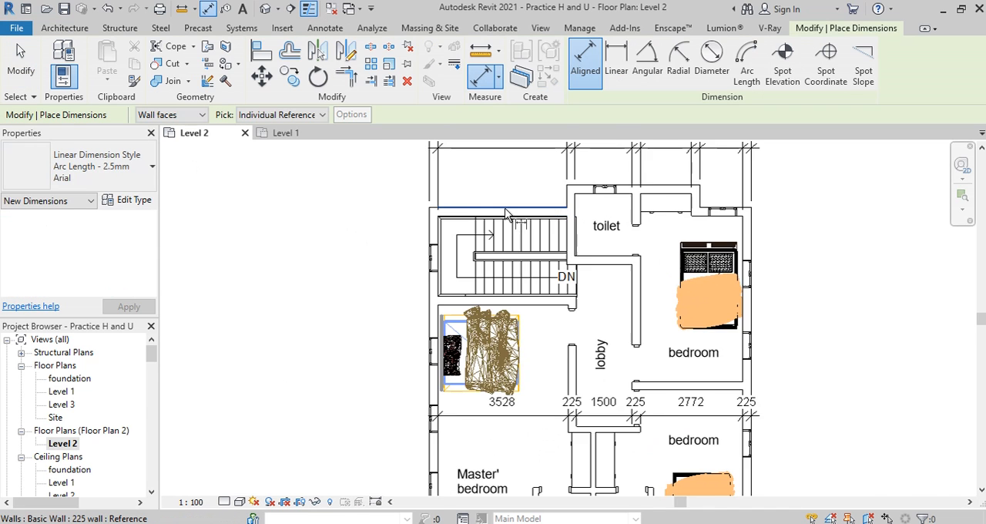
pyautogui.scroll(3, 491, 219)
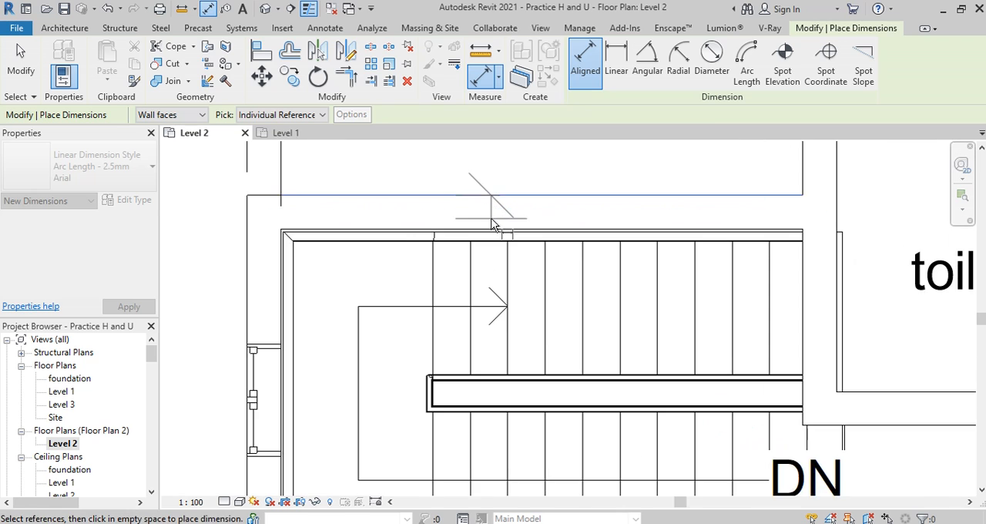
pyautogui.click(495, 224)
pyautogui.scroll(-3, 504, 225)
pyautogui.moveTo(482, 477); pyautogui.dragTo(495, 301, button='middle')
pyautogui.scroll(-2, 496, 344)
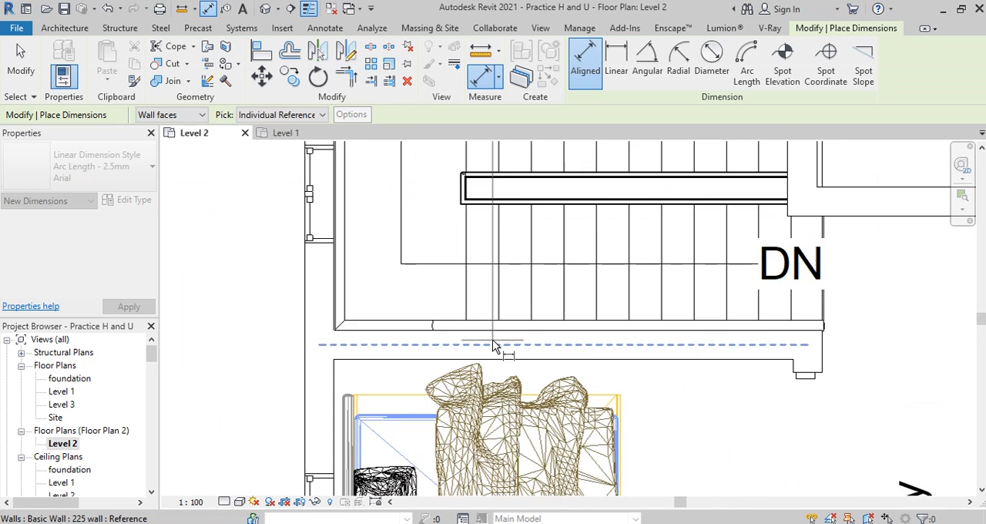
pyautogui.click(518, 327)
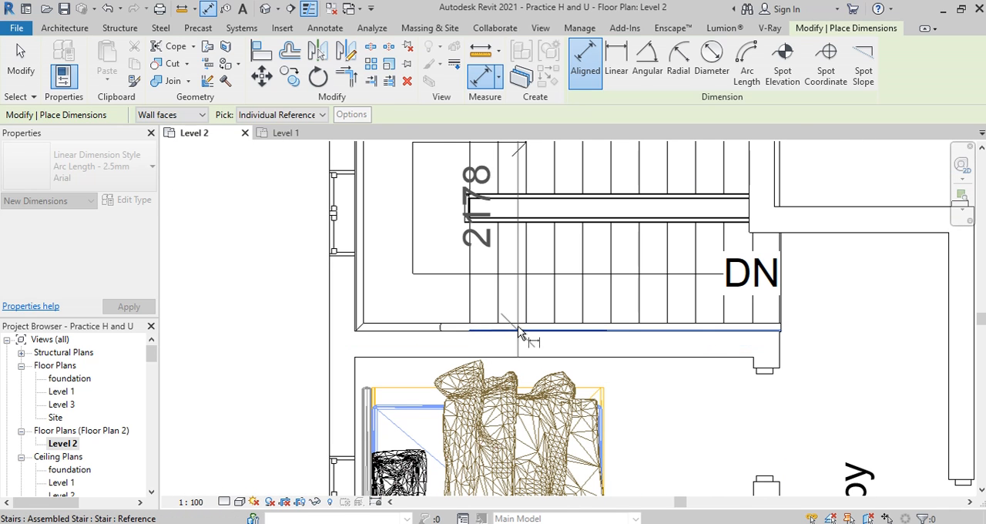
pyautogui.scroll(-2, 517, 326)
pyautogui.scroll(-1, 601, 381)
pyautogui.scroll(4, 490, 300)
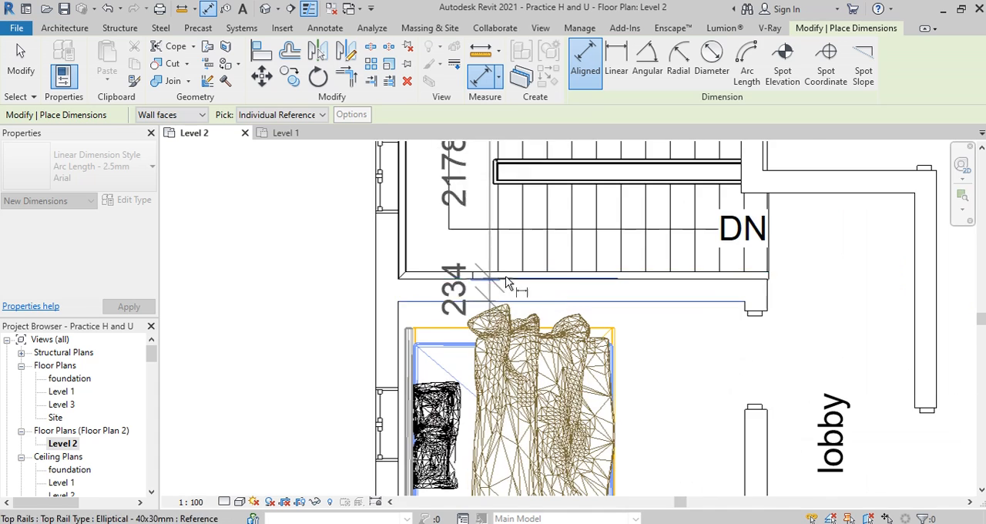
# Step: Replace the stair edge reference in the vertical dimension string with the upper face of the wall between the staircase and master bedroom
pyautogui.scroll(3, 484, 292)
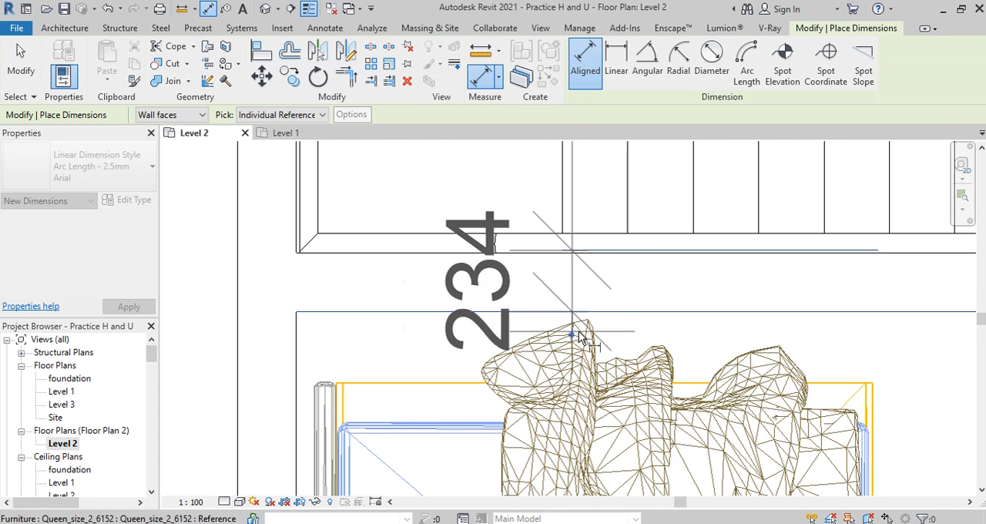
pyautogui.scroll(-6, 638, 323)
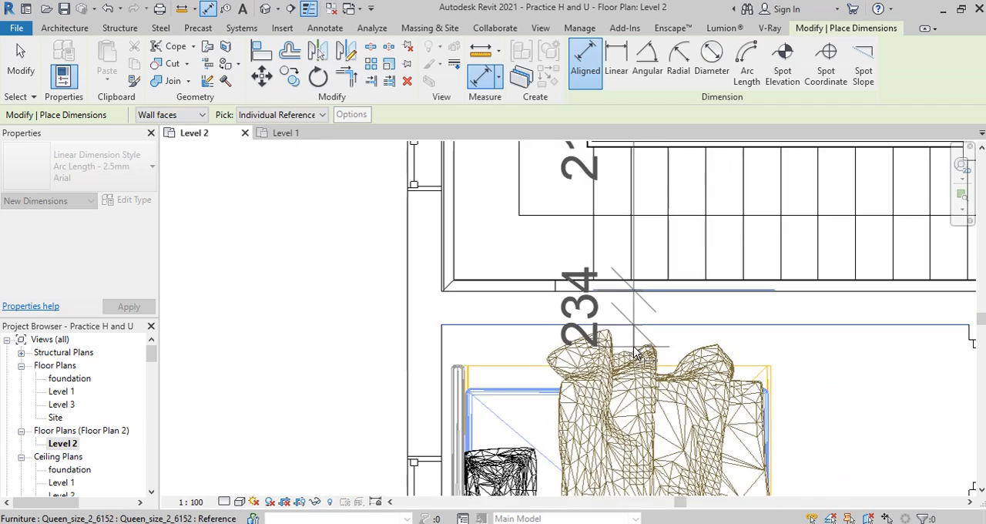
pyautogui.scroll(4, 643, 277)
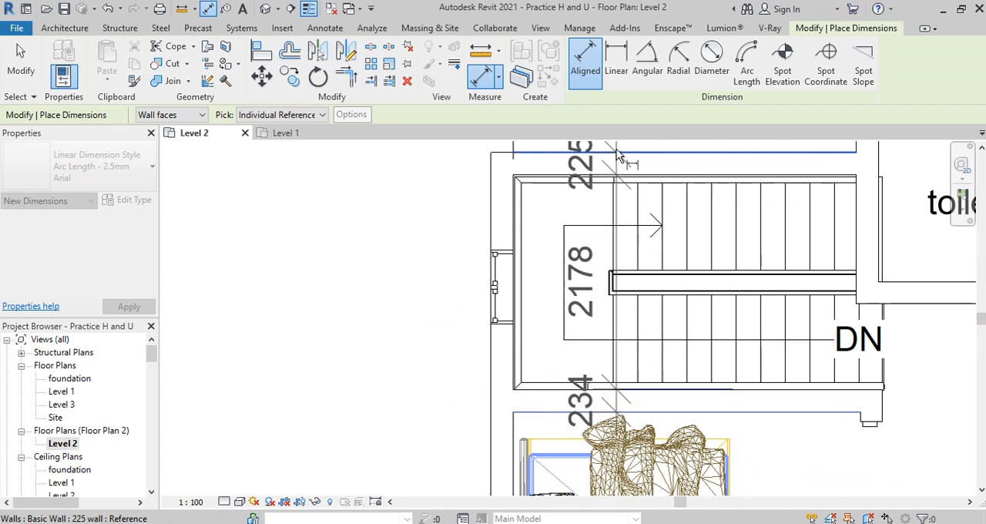
pyautogui.scroll(-3, 660, 252)
pyautogui.scroll(-4, 636, 186)
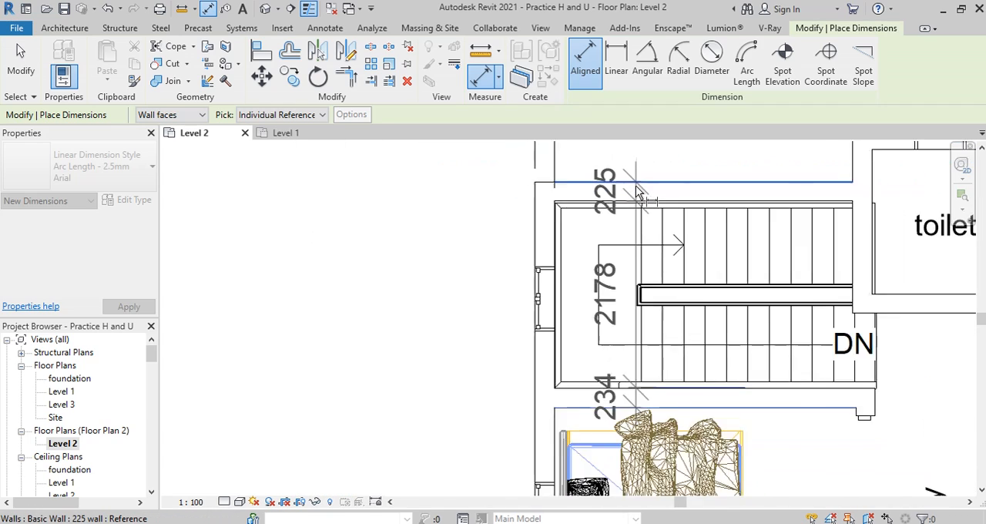
pyautogui.scroll(4, 639, 331)
pyautogui.scroll(2, 639, 333)
pyautogui.scroll(-3, 638, 333)
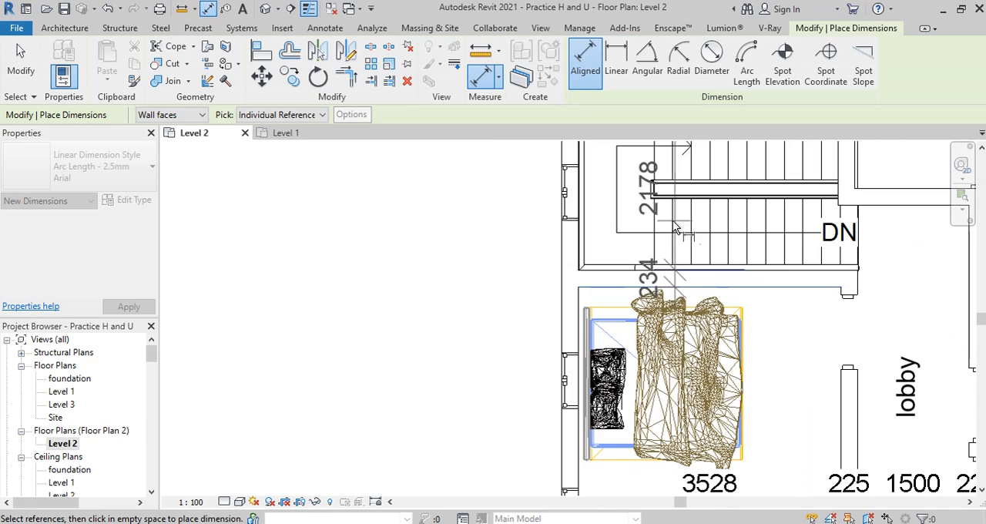
pyautogui.scroll(2, 689, 257)
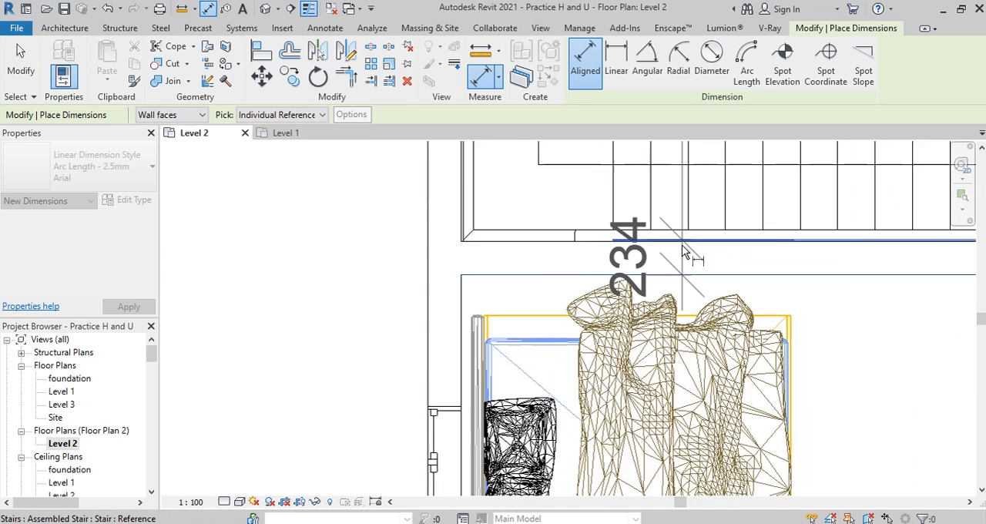
pyautogui.scroll(-1, 685, 269)
pyautogui.scroll(-1, 681, 284)
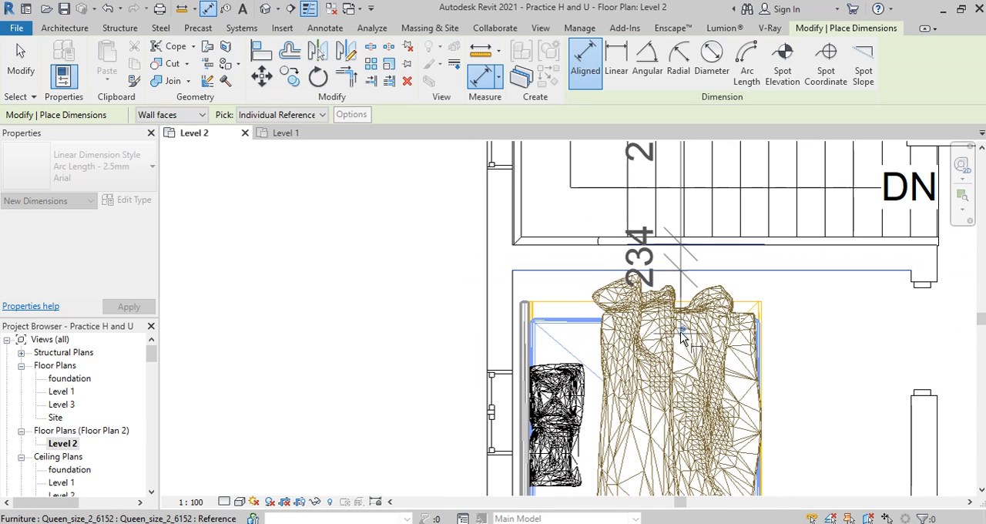
pyautogui.scroll(2, 678, 277)
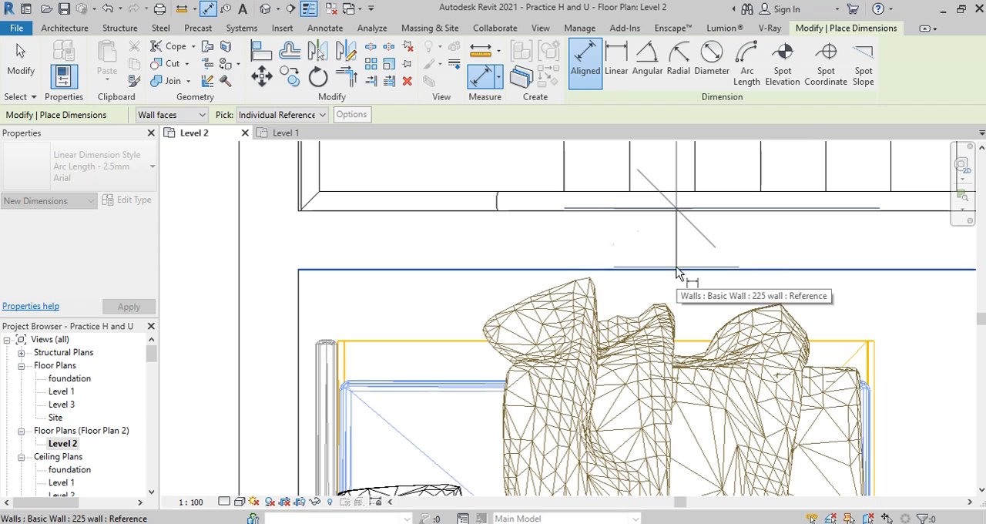
pyautogui.scroll(2, 655, 259)
pyautogui.scroll(3, 655, 258)
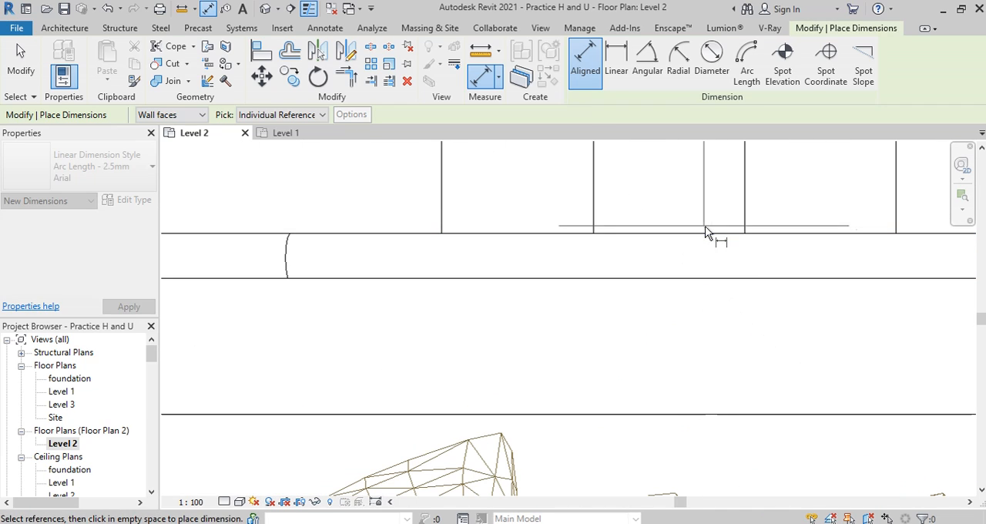
pyautogui.scroll(-3, 666, 270)
pyautogui.scroll(3, 551, 284)
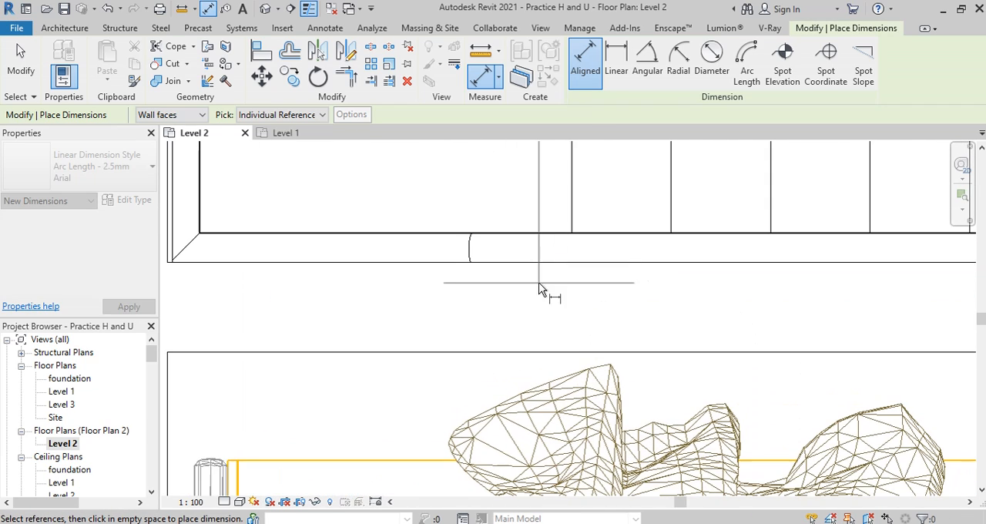
pyautogui.click(598, 261)
pyautogui.scroll(-8, 618, 248)
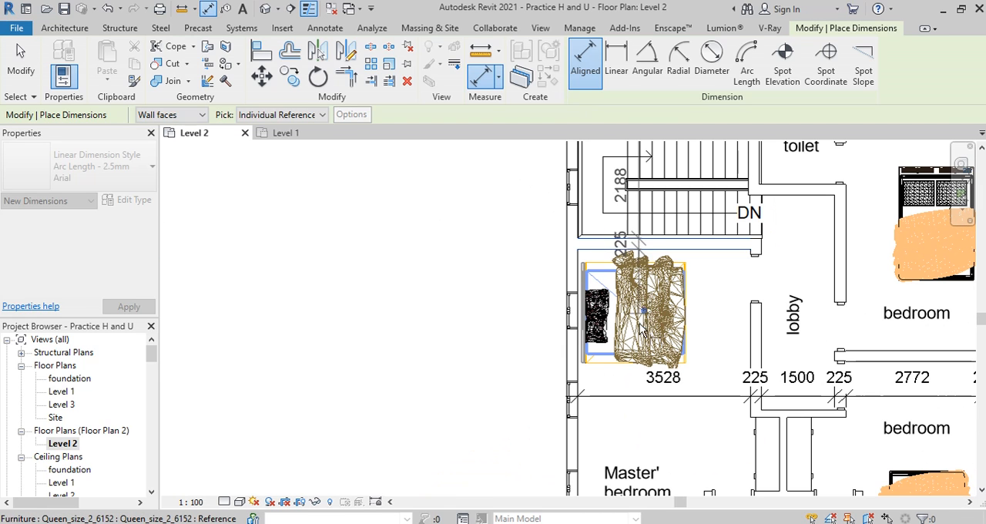
# Step: Extend the vertical dimension string down to both faces of the wall between the master bedroom and the balcony
pyautogui.scroll(-3, 647, 386)
pyautogui.scroll(2, 645, 443)
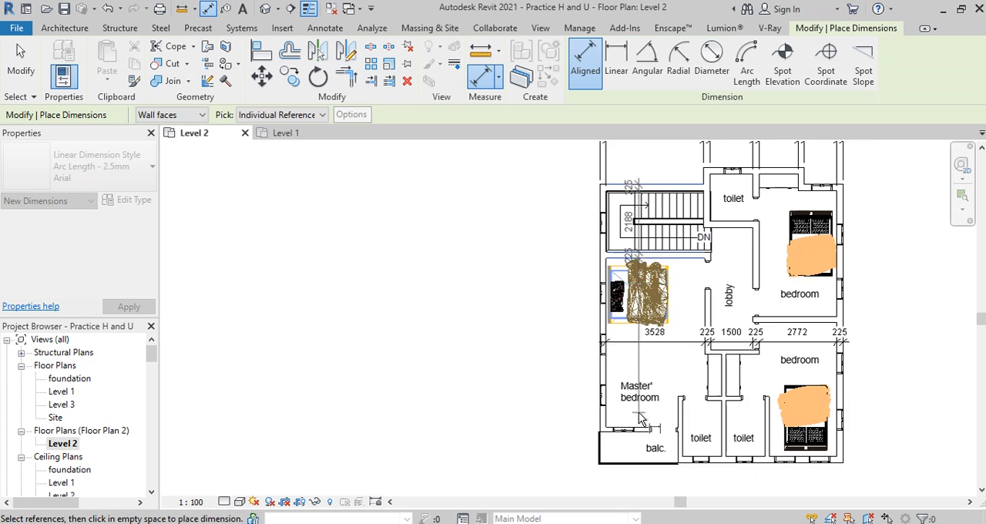
pyautogui.scroll(4, 645, 447)
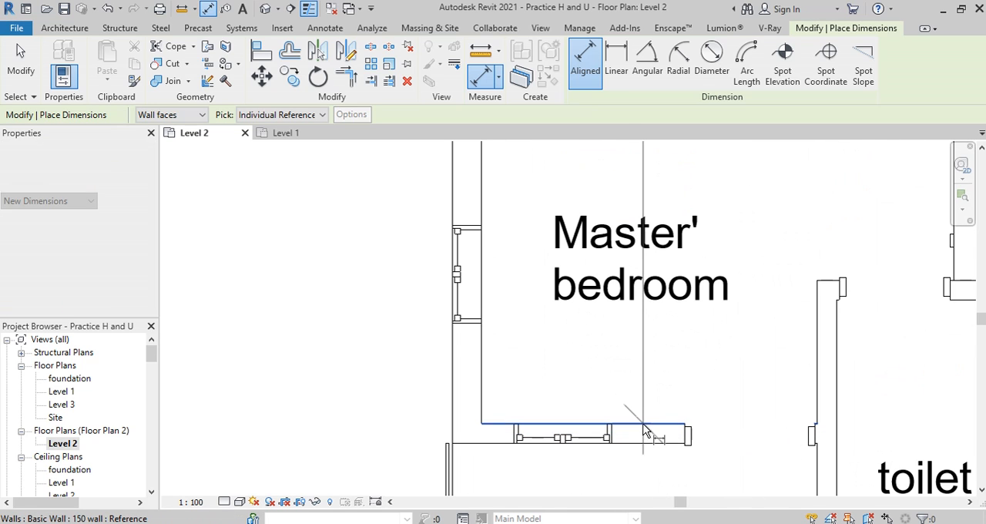
pyautogui.click(641, 446)
pyautogui.scroll(-3, 647, 451)
pyautogui.scroll(4, 698, 401)
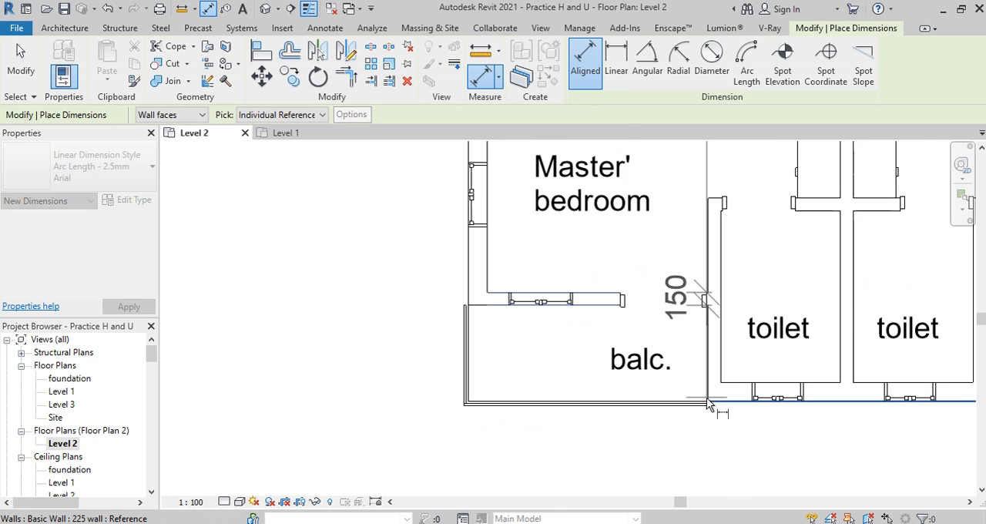
# Step: Add the toilets' outer wall face as the string's last reference, and place the string vertically through the master bedroom and balcony
pyautogui.click(730, 408)
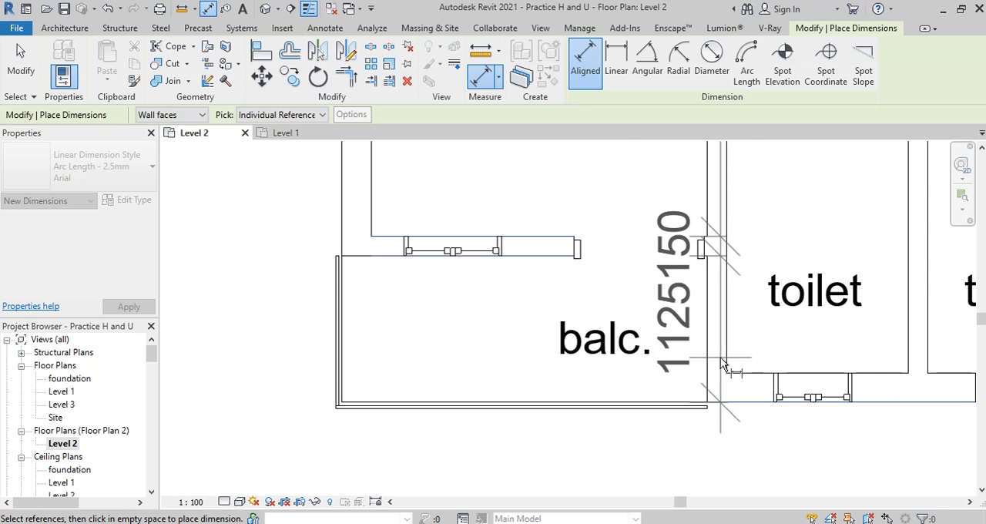
pyautogui.scroll(-2, 722, 391)
pyautogui.scroll(-2, 593, 364)
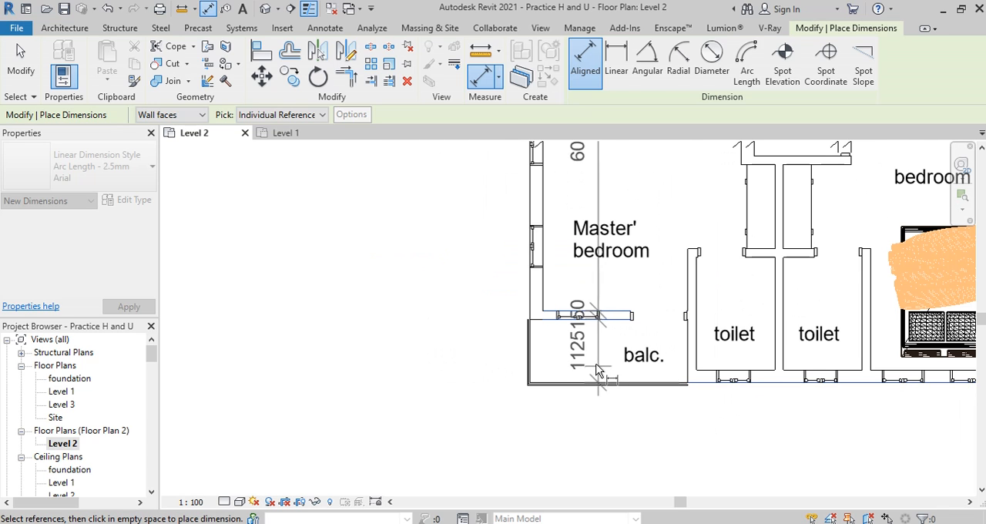
pyautogui.click(593, 368)
pyautogui.press('Escape')
pyautogui.press('Escape')
pyautogui.press('z')
pyautogui.press('f')
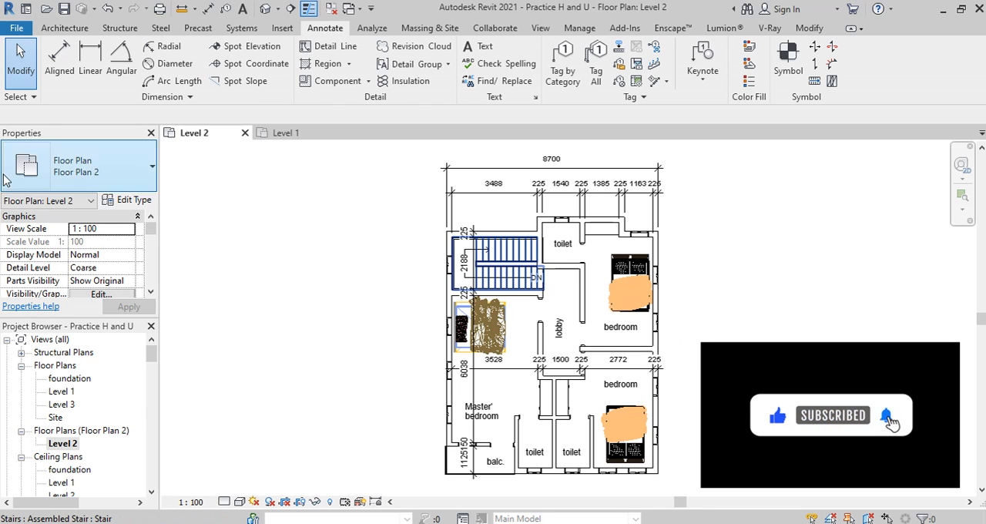
# Step: Set Aligned Dimension to pick Entire Walls, with auto dimension references set to opening widths and intersecting grids
pyautogui.press('d')
pyautogui.press('i')
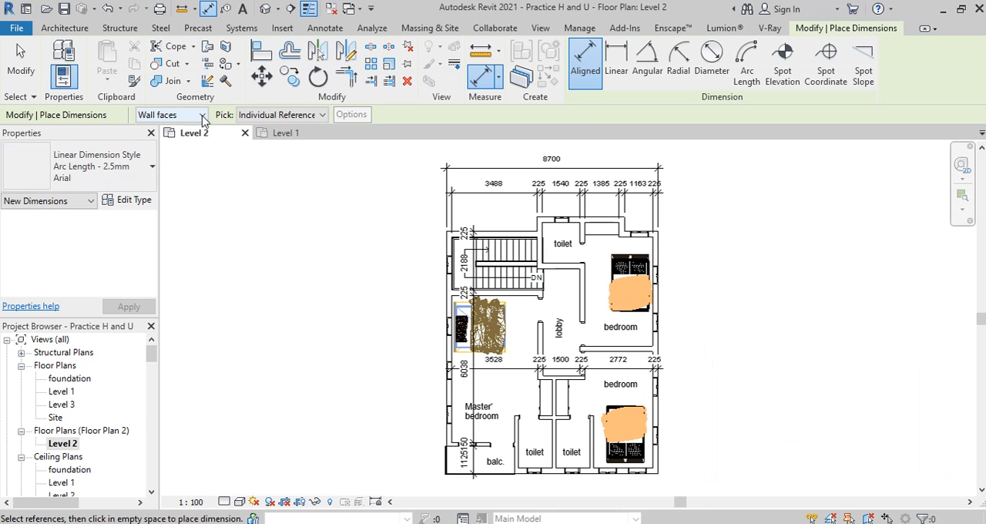
pyautogui.click(322, 116)
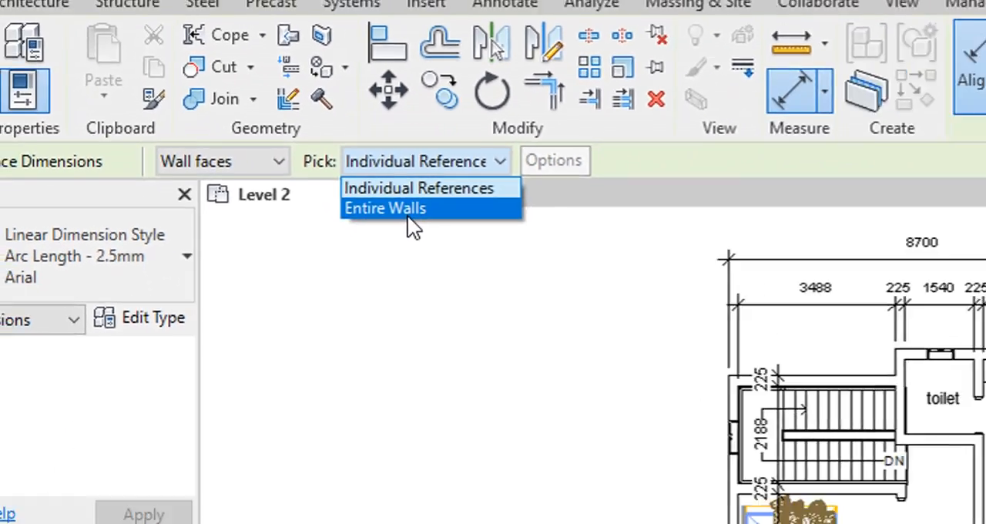
pyautogui.click(533, 278)
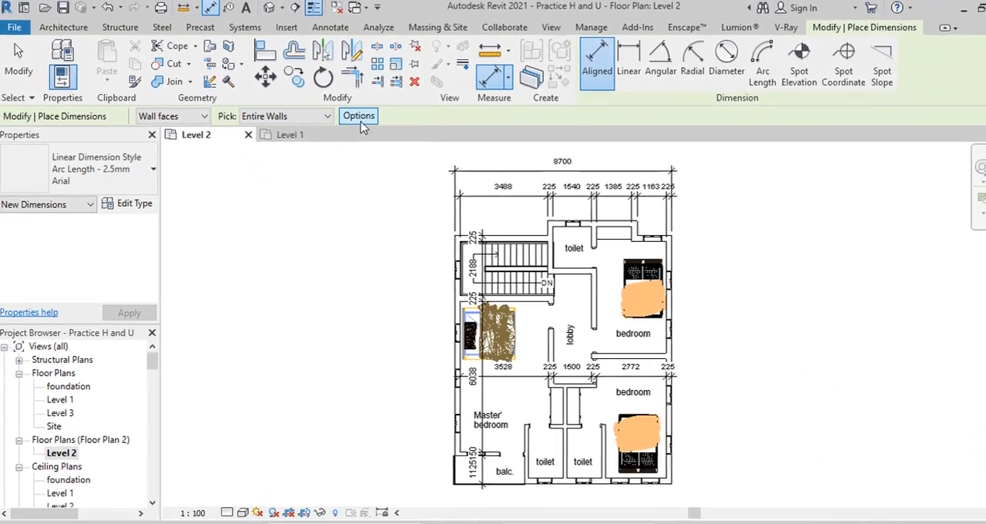
pyautogui.click(739, 202)
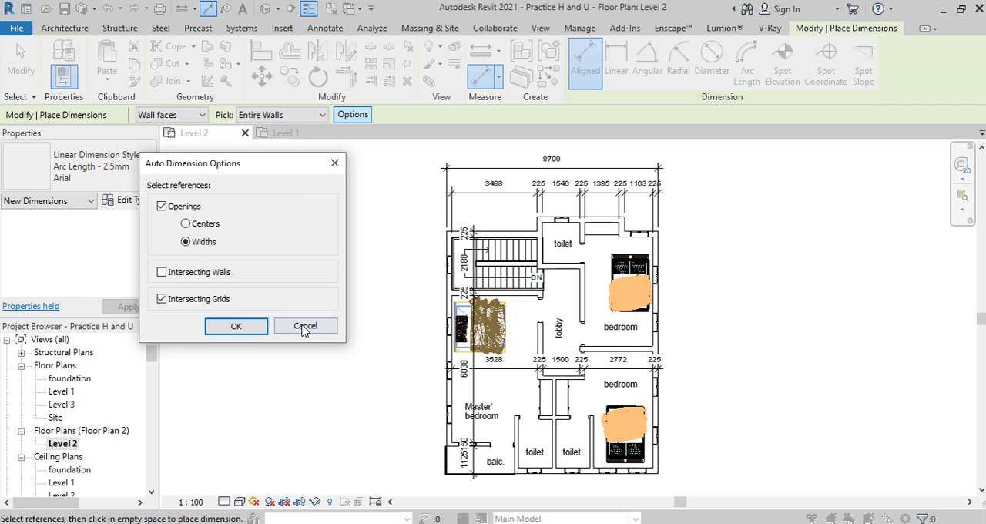
pyautogui.click(236, 326)
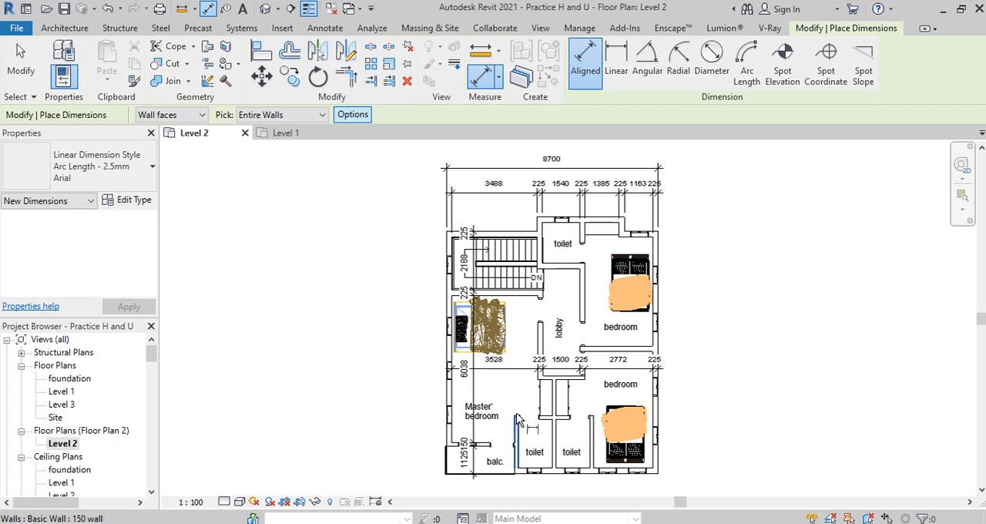
# Step: Auto-dimension the master bedroom and staircase's side exterior wall with its window openings, placing the string outside the plan
pyautogui.scroll(1, 487, 377)
pyautogui.scroll(-1, 494, 347)
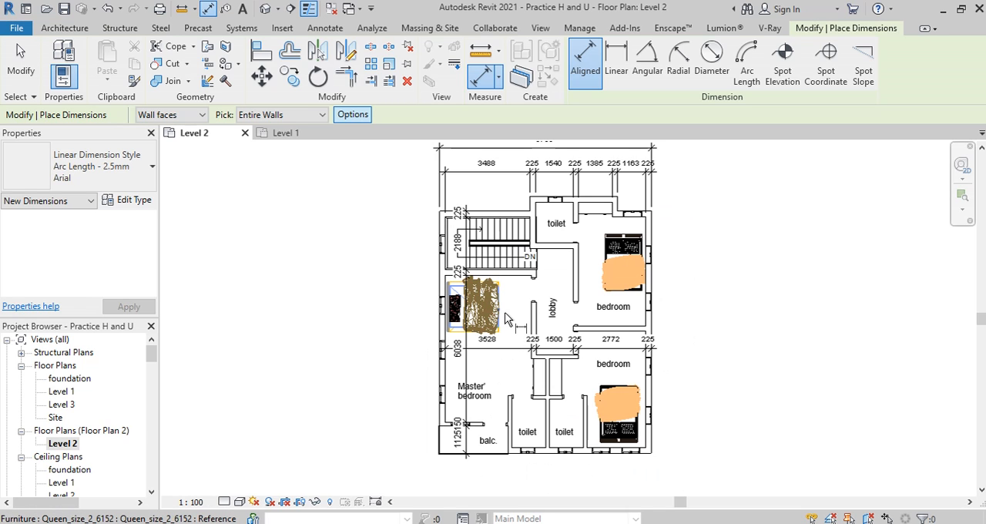
pyautogui.click(444, 330)
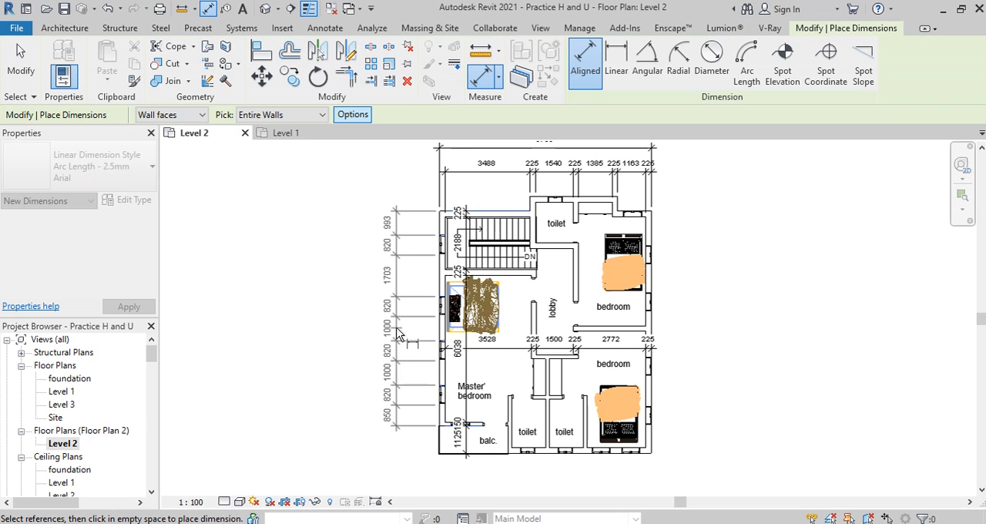
pyautogui.click(399, 332)
# Step: Dimension the short projecting wall beside the upper toilet, and place it in line with the exterior opening string
pyautogui.click(533, 206)
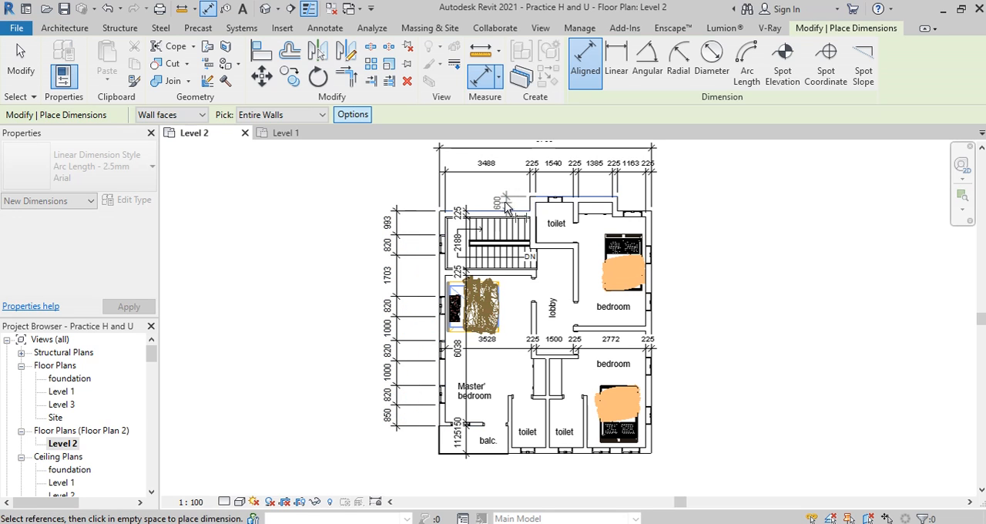
pyautogui.click(402, 207)
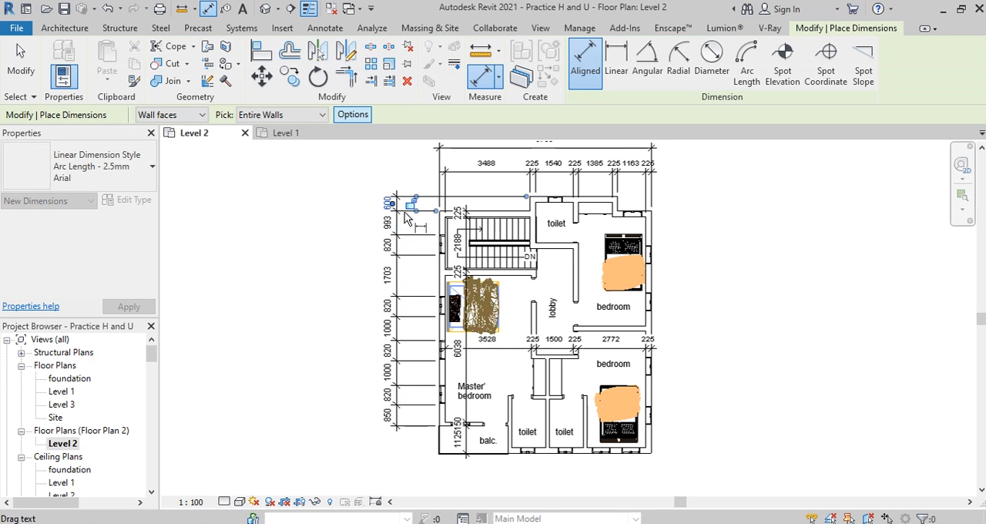
pyautogui.scroll(-1, 473, 224)
pyautogui.scroll(2, 517, 432)
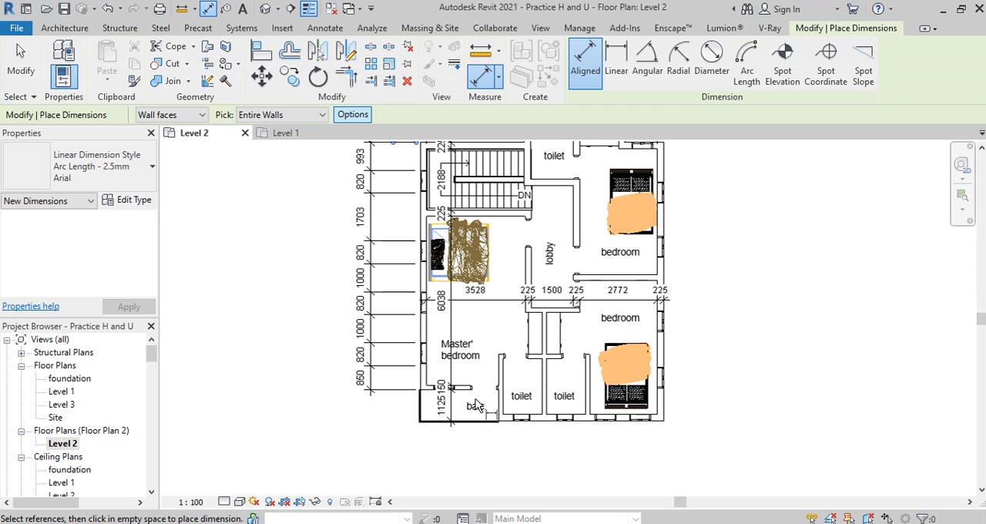
pyautogui.press('Escape')
pyautogui.press('Escape')
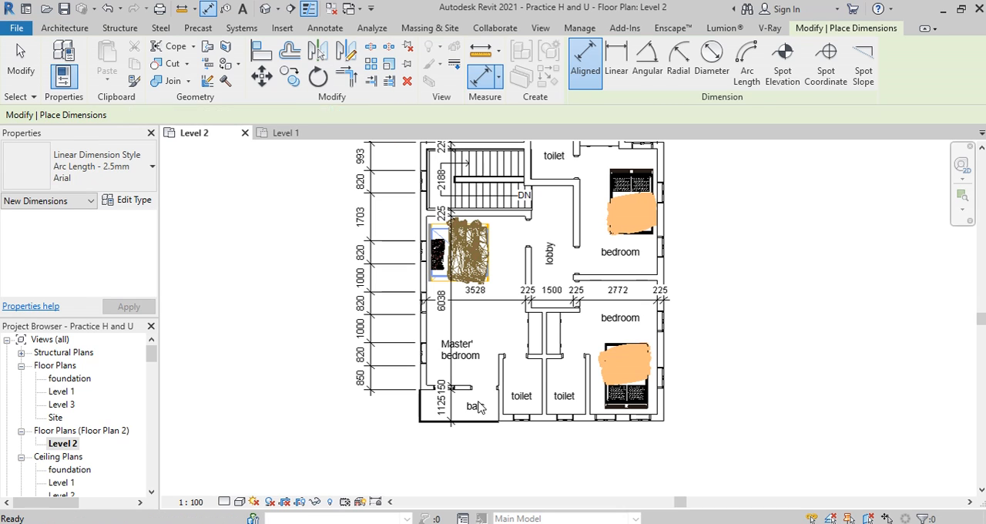
# Step: With Individual References, dimension the balcony depth from the bedroom wall's outer face to the toilets' outer wall face, aligned with the exterior string
pyautogui.click(59, 61)
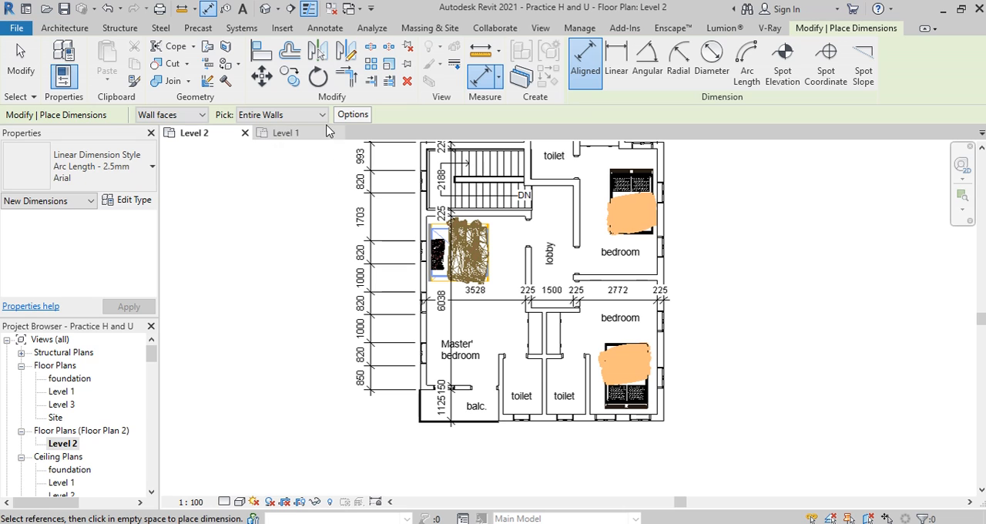
pyautogui.click(321, 115)
pyautogui.click(299, 135)
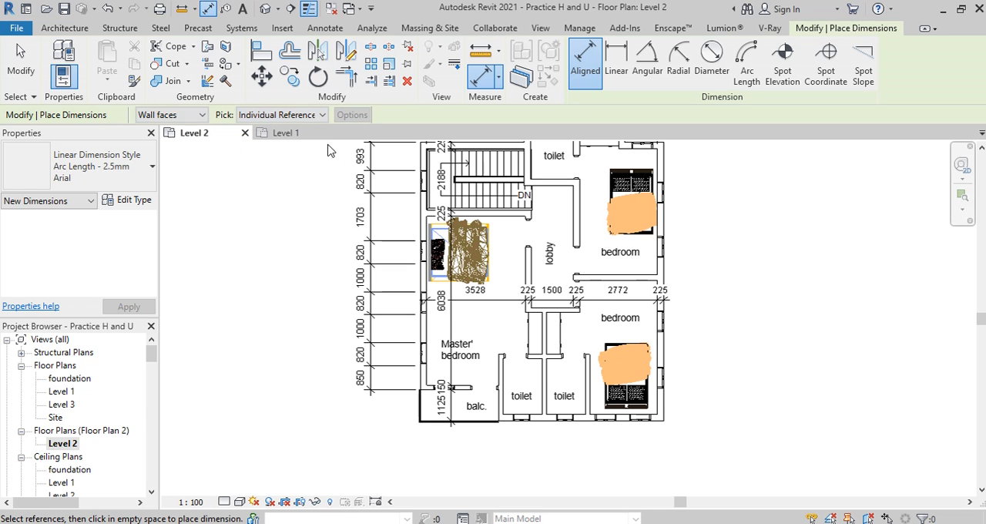
pyautogui.scroll(2, 434, 425)
pyautogui.scroll(5, 534, 388)
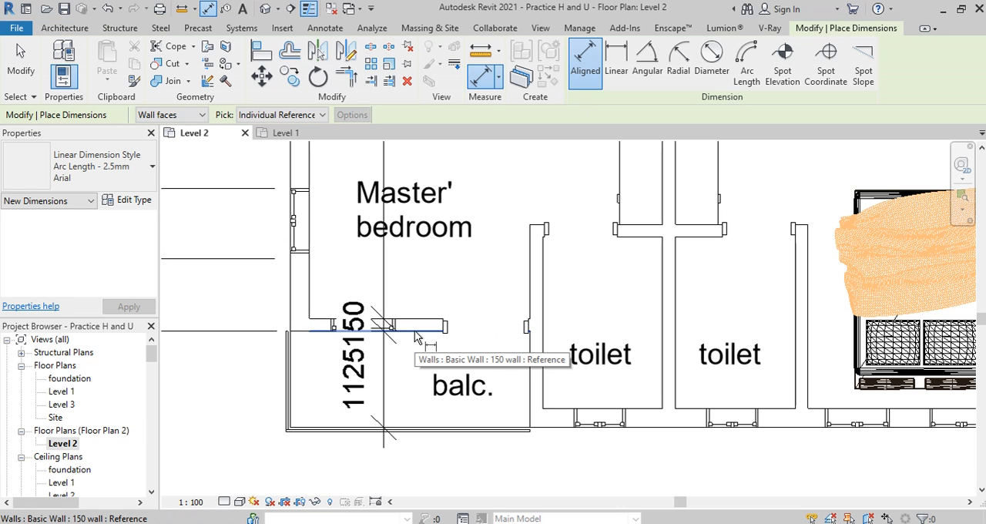
pyautogui.click(416, 336)
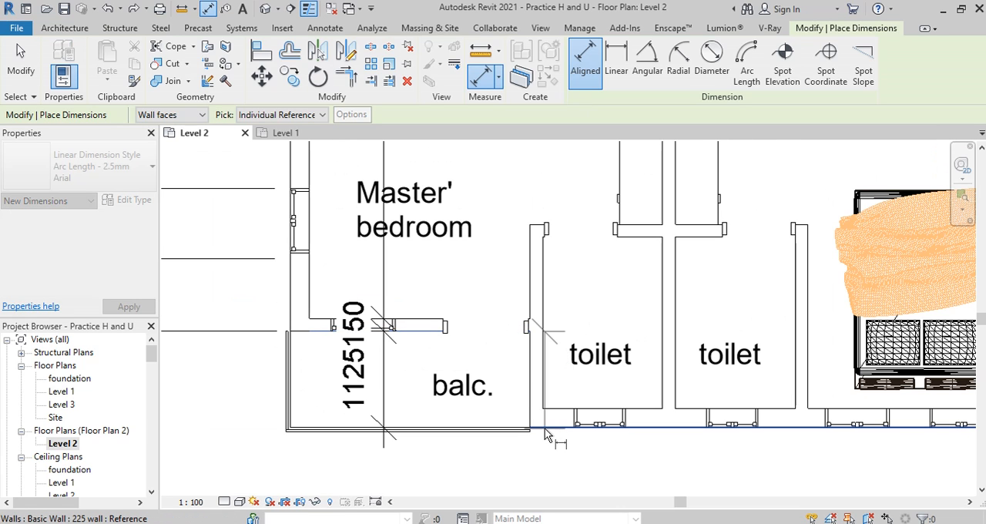
pyautogui.scroll(-3, 611, 428)
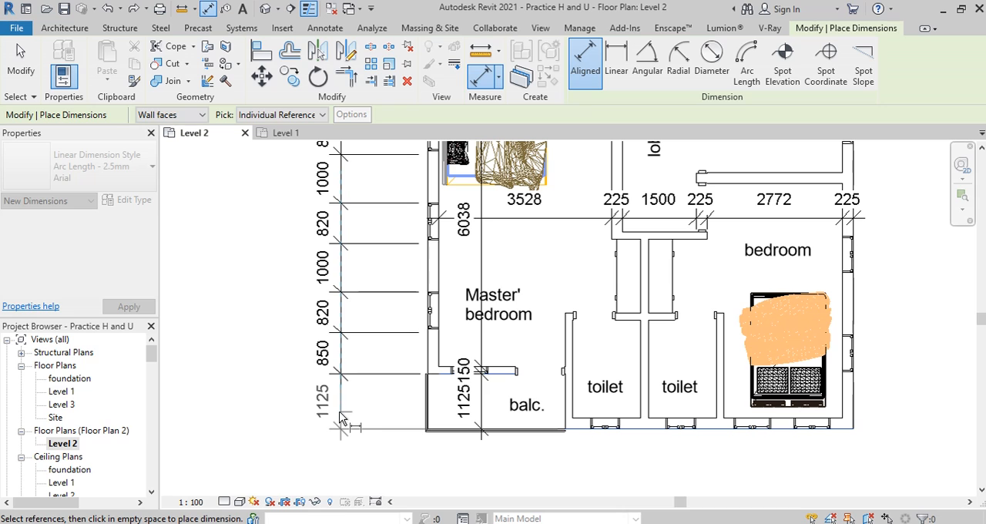
pyautogui.click(333, 446)
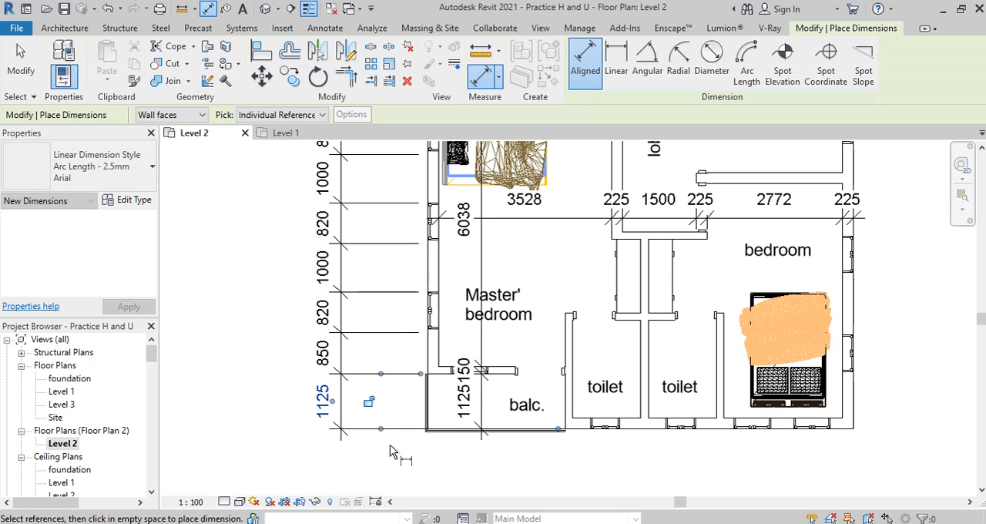
pyautogui.scroll(-3, 477, 392)
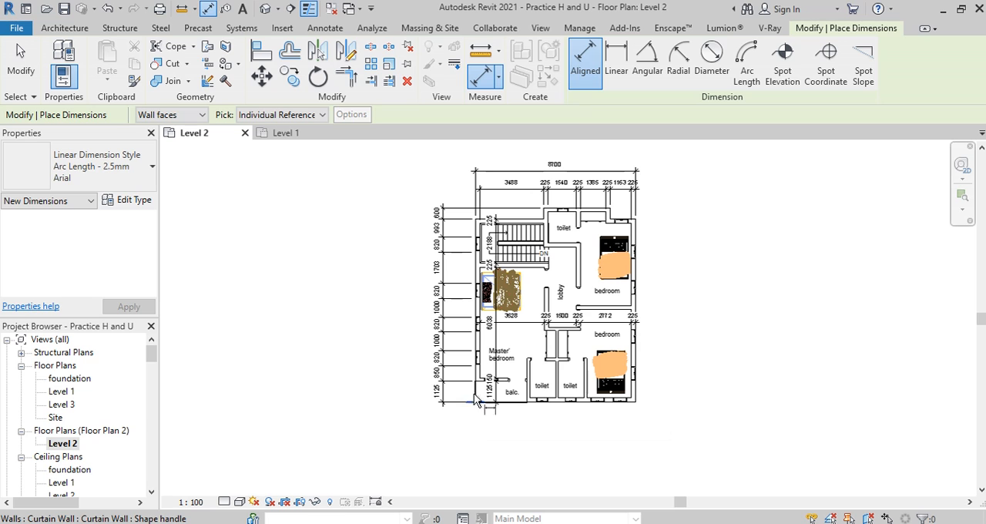
# Step: Dimension the plan's overall depth from the projecting upper toilet wall's outer face to the lower toilets' outer wall face, outside the opening string
pyautogui.scroll(4, 543, 210)
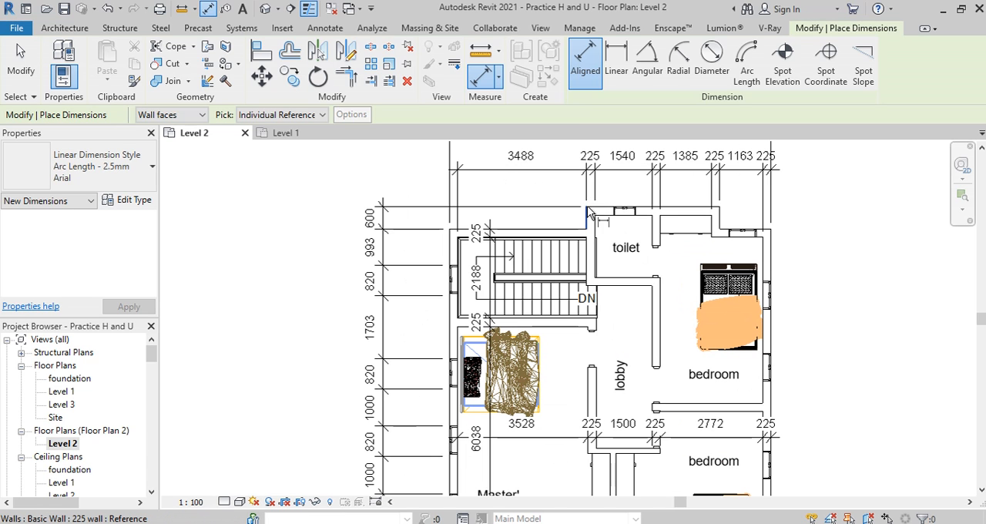
pyautogui.scroll(-2, 540, 385)
pyautogui.scroll(2, 529, 436)
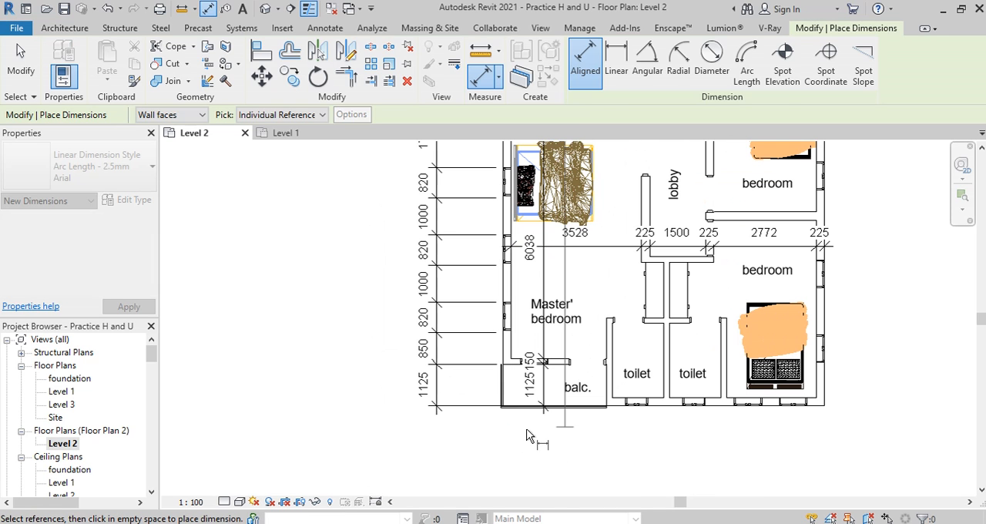
pyautogui.click(614, 406)
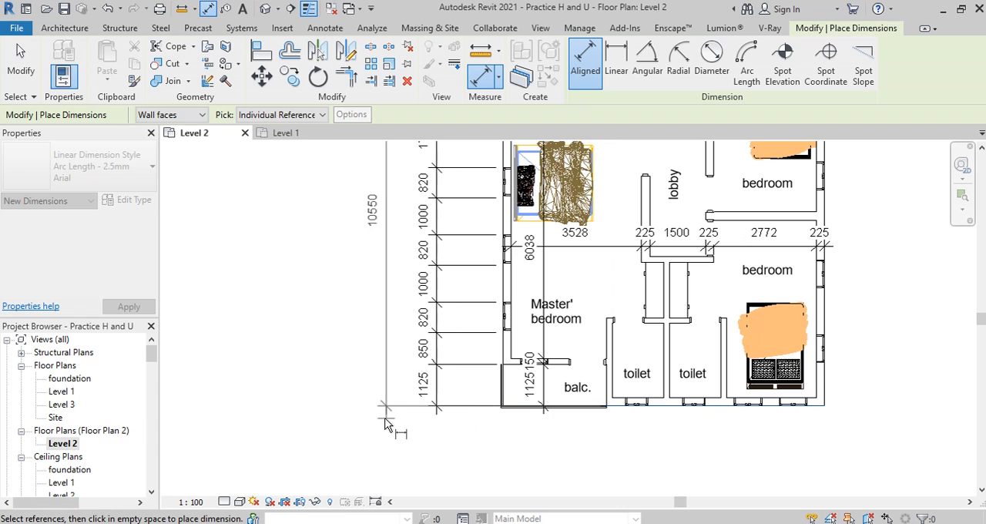
pyautogui.scroll(-2, 400, 424)
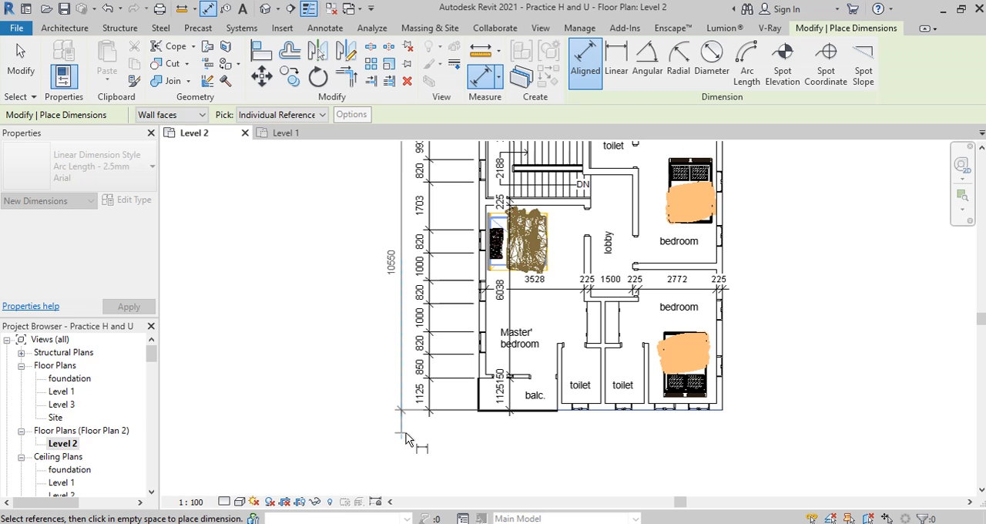
pyautogui.scroll(-2, 407, 438)
pyautogui.scroll(3, 419, 327)
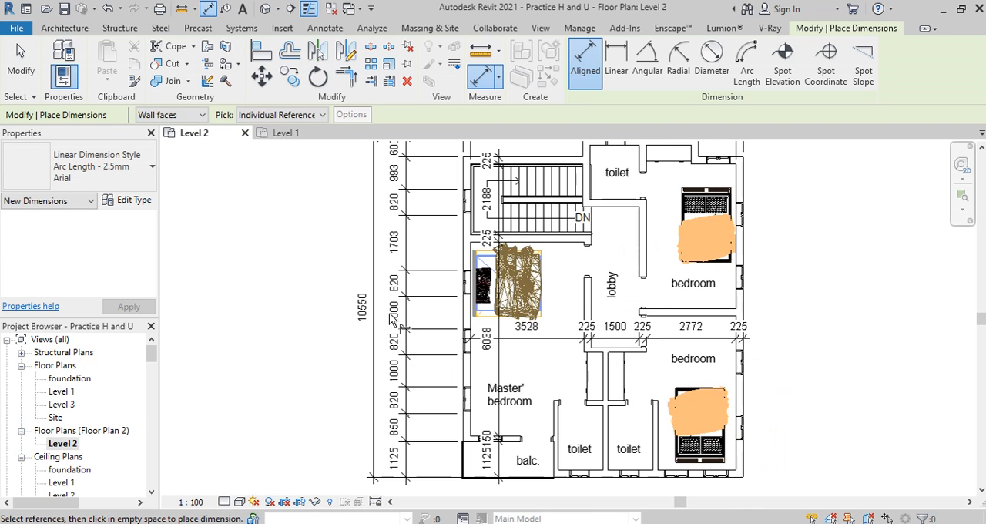
pyautogui.scroll(-3, 393, 320)
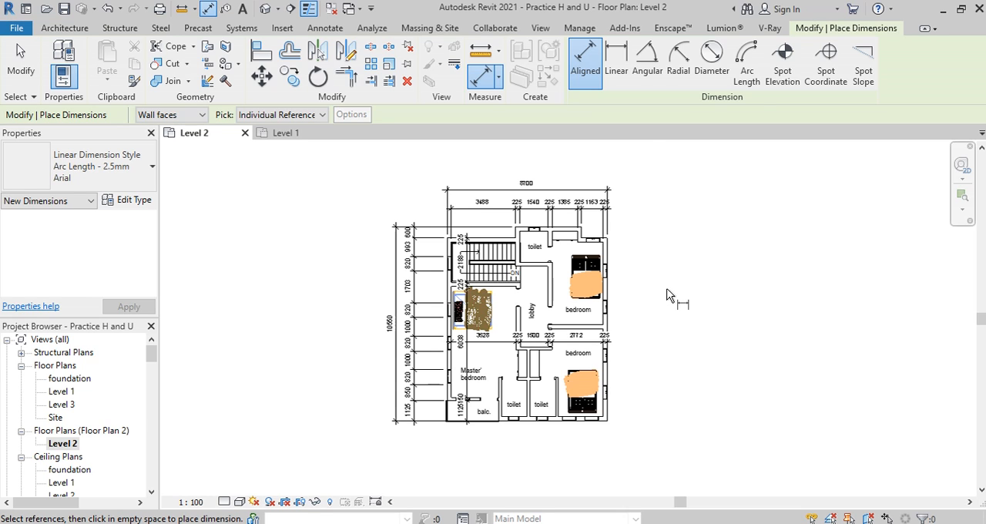
pyautogui.press('Escape')
pyautogui.press('Escape')
# Step: Delete the overall 8700 width dimension above the plan
pyautogui.scroll(1, 477, 348)
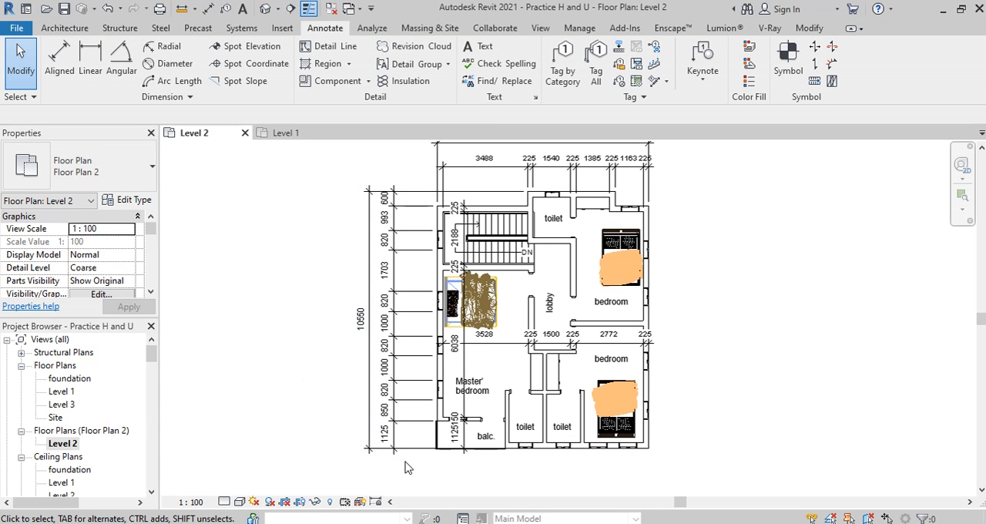
pyautogui.moveTo(455, 468); pyautogui.dragTo(432, 459, button='middle')
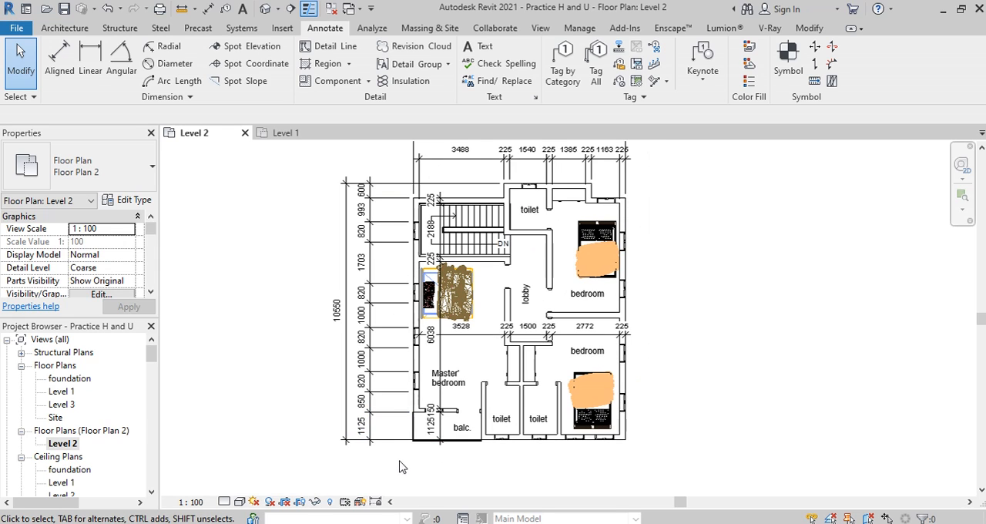
pyautogui.scroll(2, 451, 420)
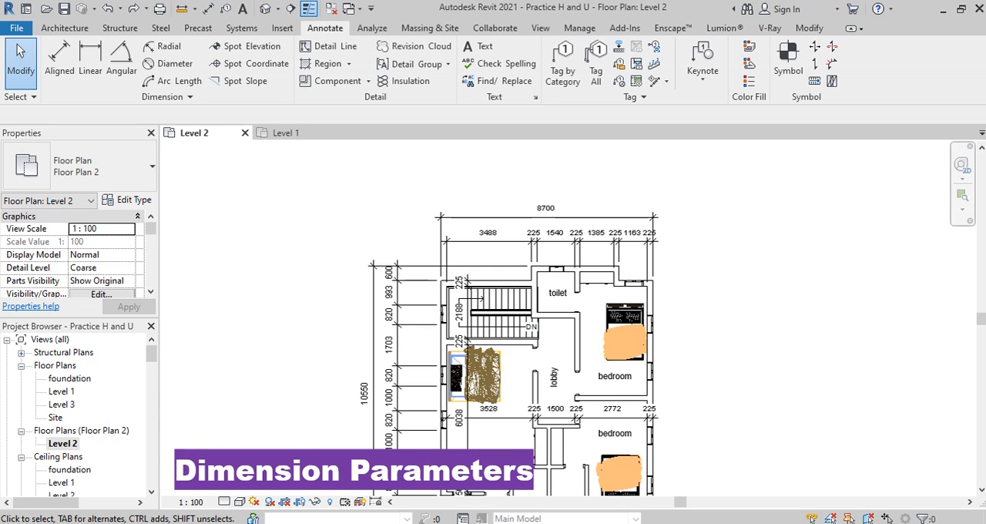
pyautogui.click(588, 218)
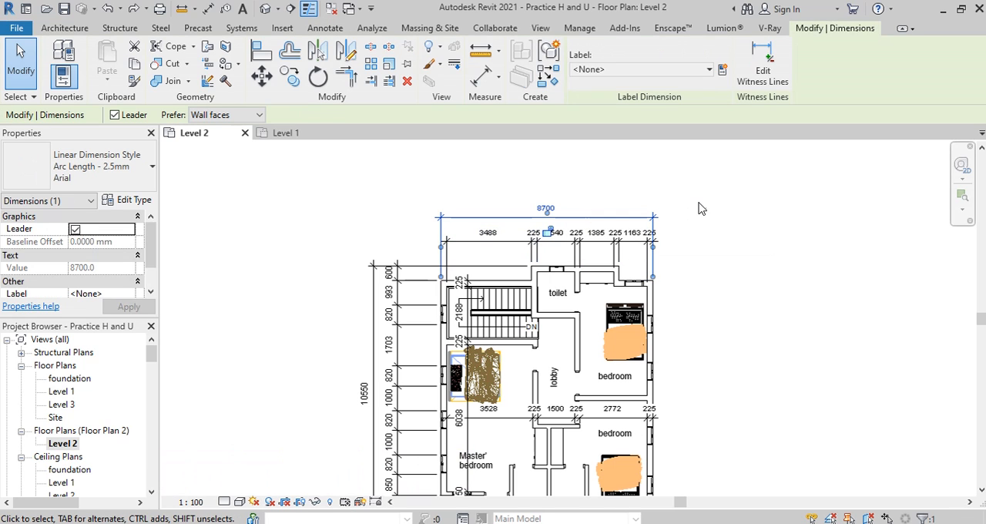
pyautogui.press('Escape')
pyautogui.scroll(2, 544, 279)
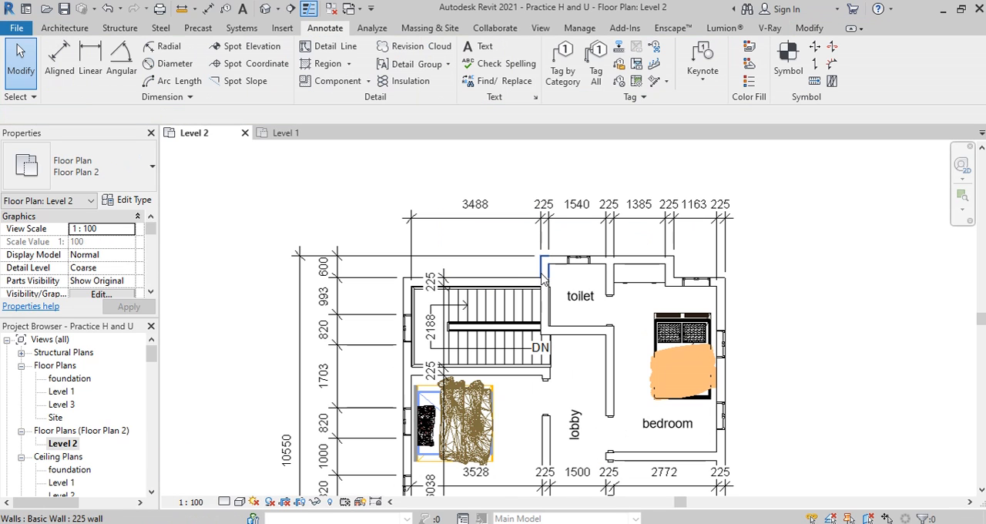
# Step: Review the Arc Length - 2.5mm Arial aligned dimension type's parameters and set its dimension string type to Baseline
pyautogui.click(60, 58)
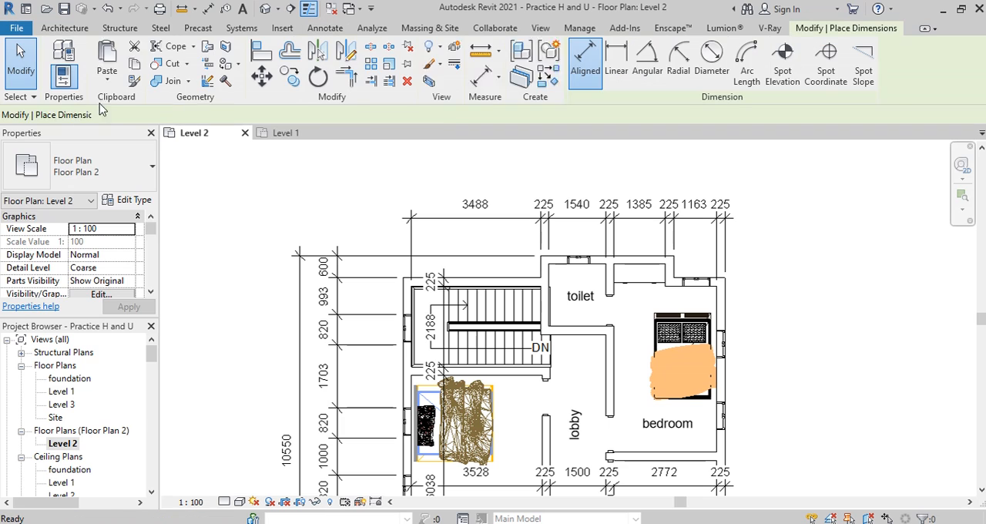
pyautogui.click(132, 202)
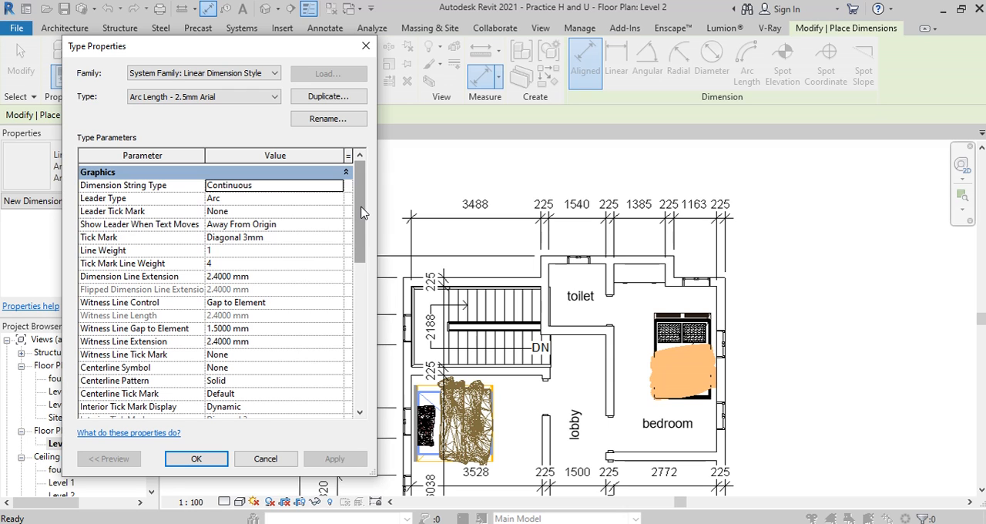
pyautogui.moveTo(361, 207); pyautogui.dragTo(373, 329)
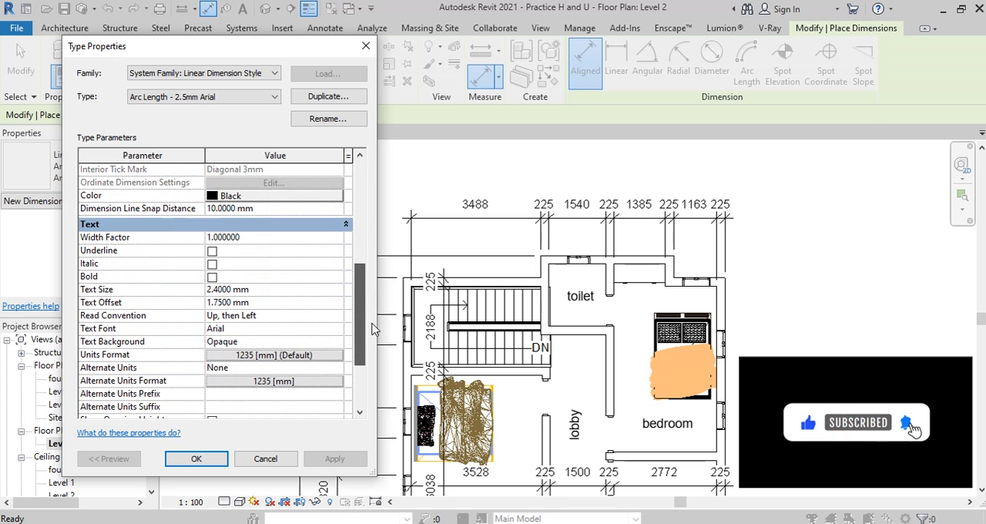
pyautogui.moveTo(359, 267); pyautogui.dragTo(359, 312)
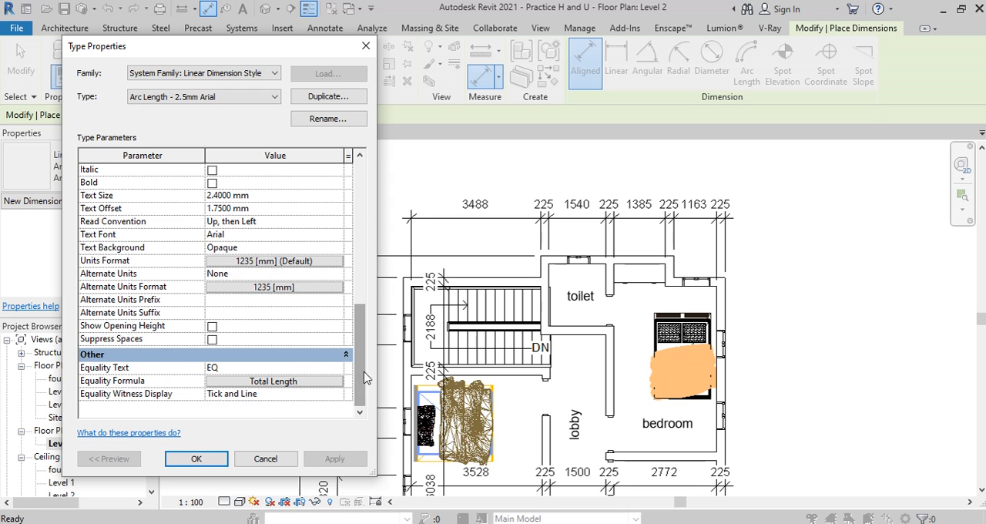
pyautogui.moveTo(359, 360); pyautogui.dragTo(351, 201)
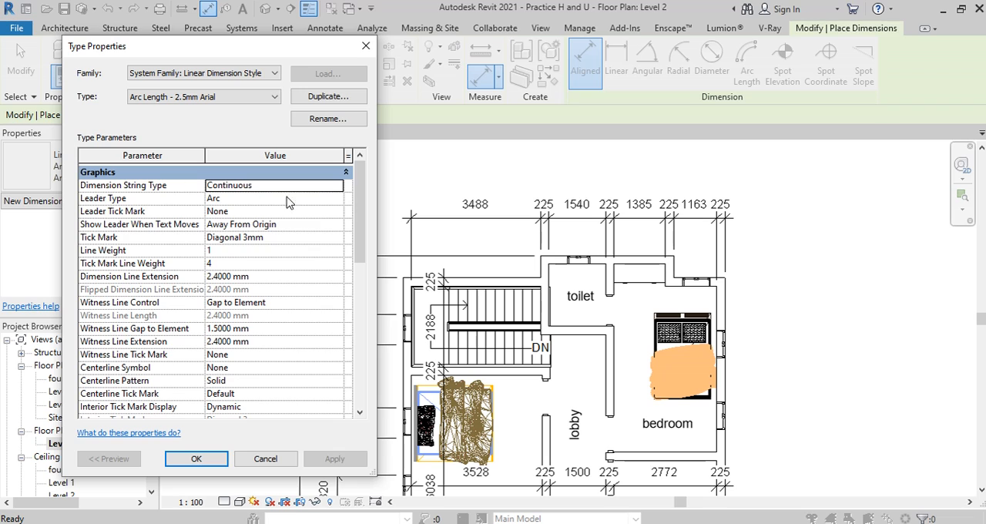
pyautogui.click(334, 190)
pyautogui.click(334, 187)
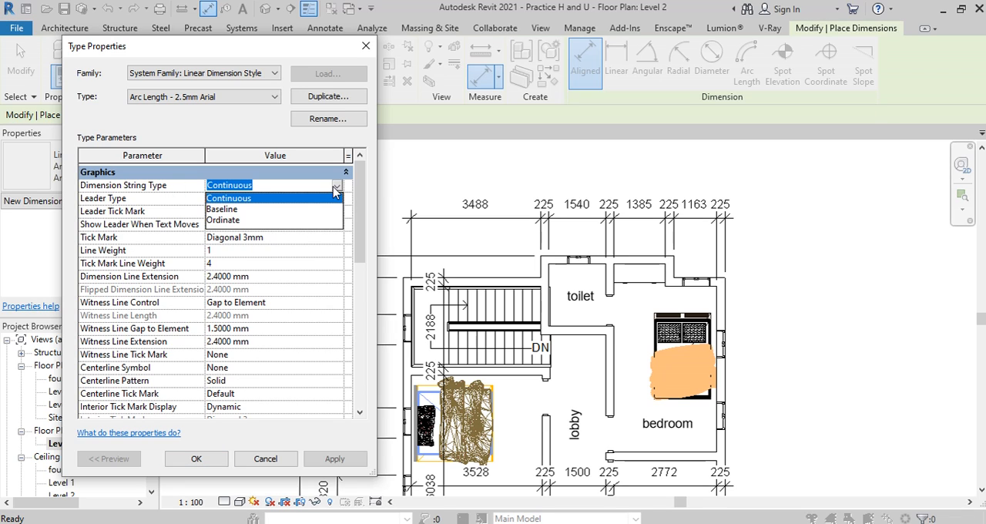
pyautogui.click(222, 209)
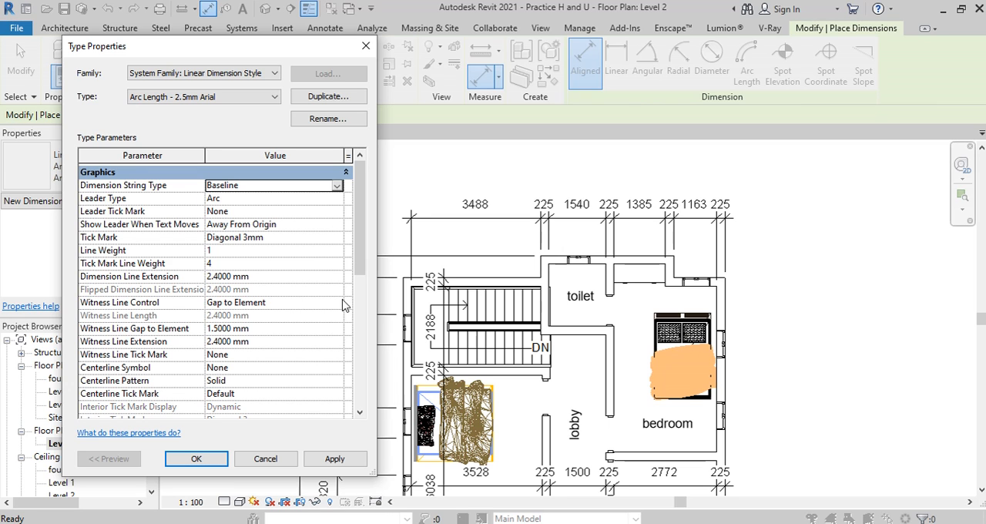
pyautogui.click(335, 460)
pyautogui.click(195, 459)
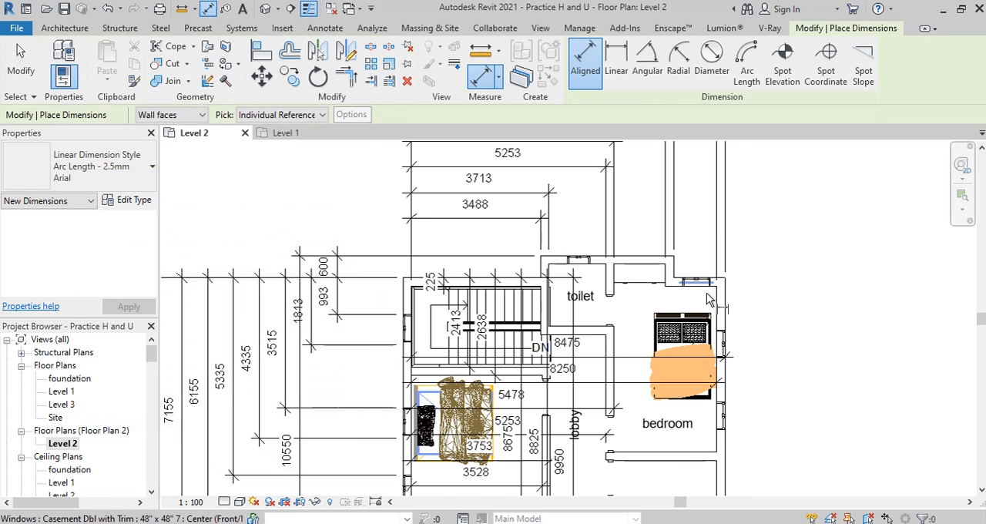
# Step: Examine the baseline dimension strings around the plan, and apply the Ordinate dimension string type to the dimension style
pyautogui.scroll(-6, 707, 295)
pyautogui.scroll(5, 673, 180)
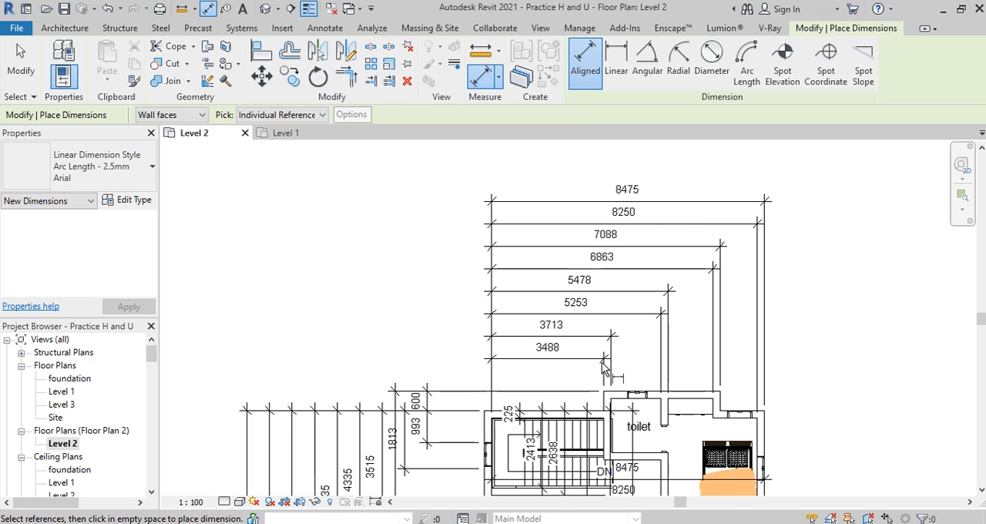
pyautogui.moveTo(692, 345); pyautogui.dragTo(733, 336, button='middle')
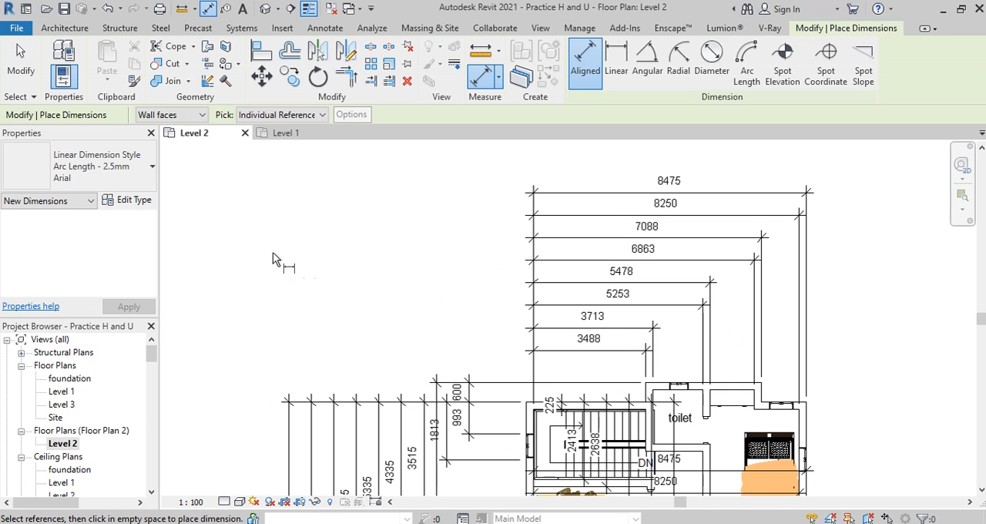
pyautogui.click(123, 201)
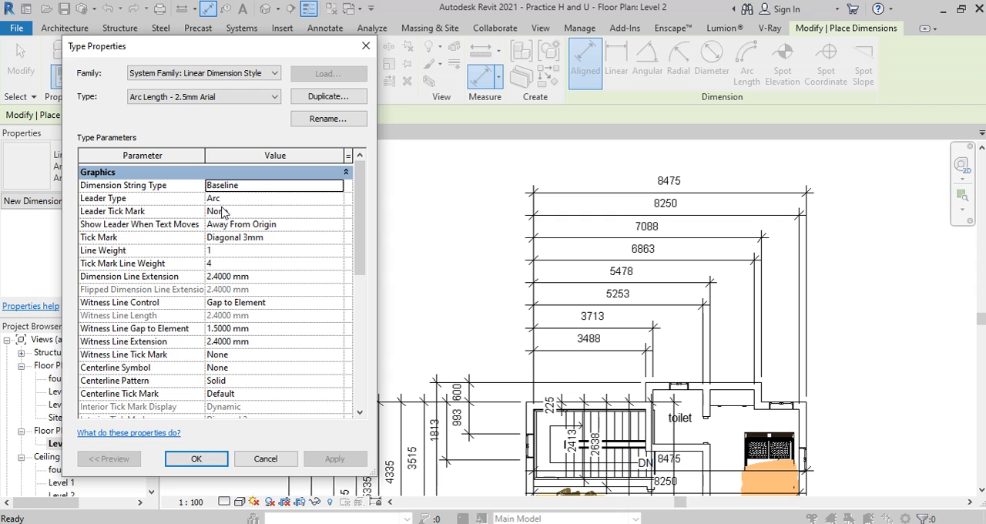
pyautogui.click(231, 185)
pyautogui.click(223, 220)
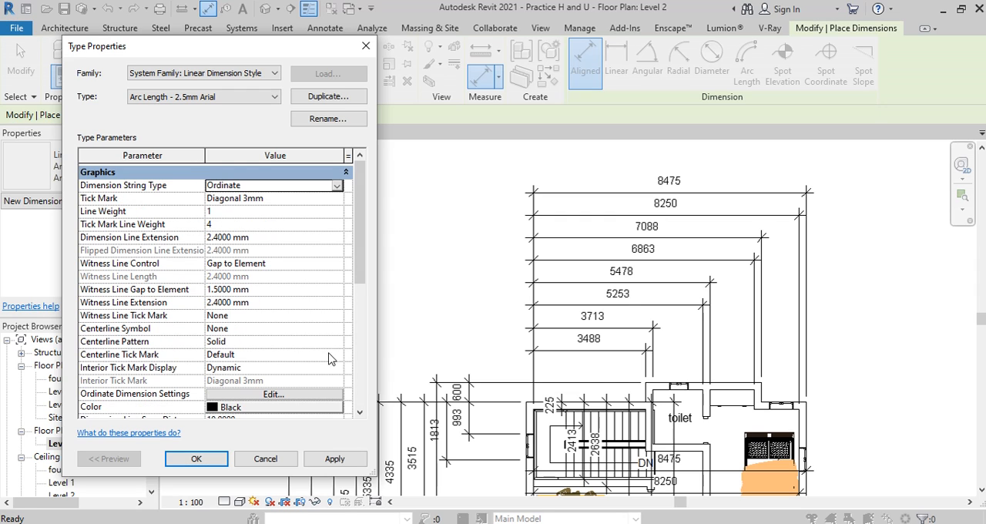
pyautogui.click(334, 459)
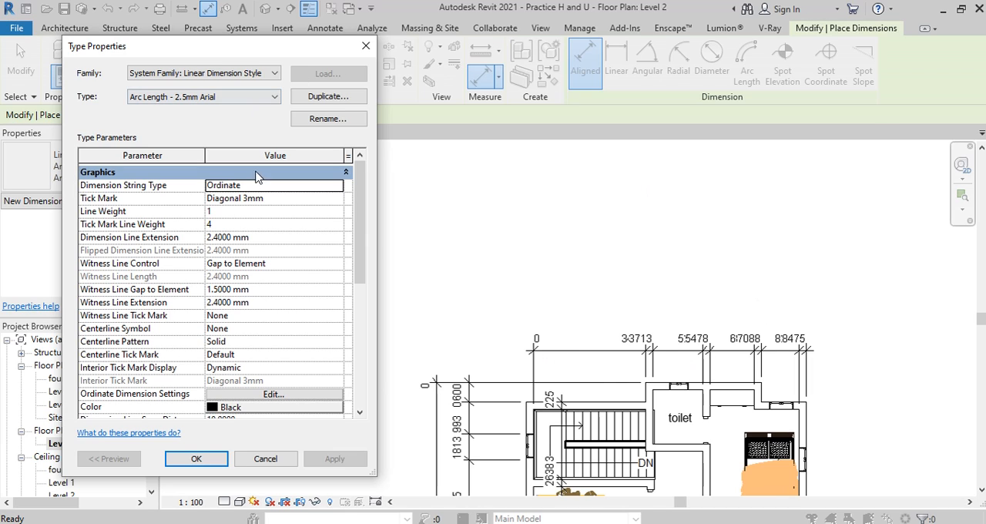
# Step: Set the dimension style's string type back to Continuous and apply it
pyautogui.click(254, 186)
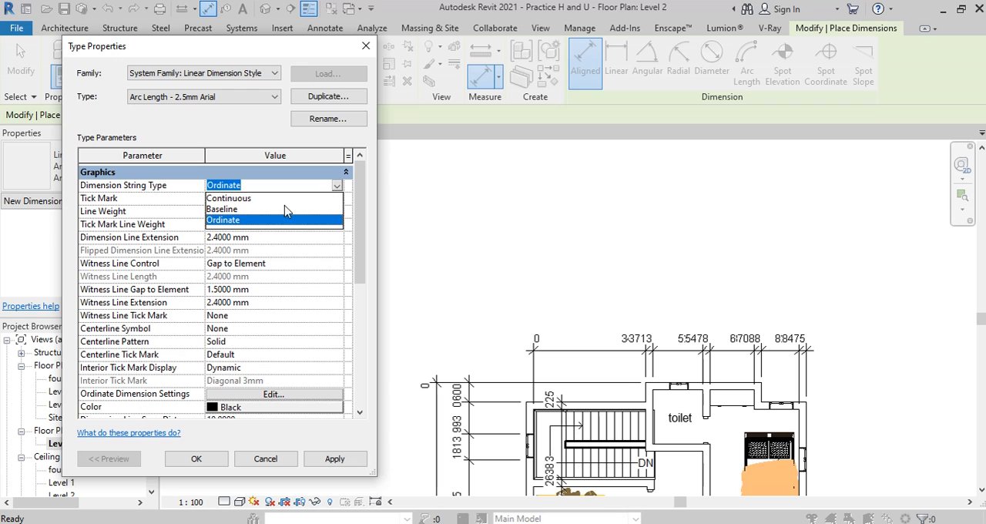
pyautogui.click(235, 198)
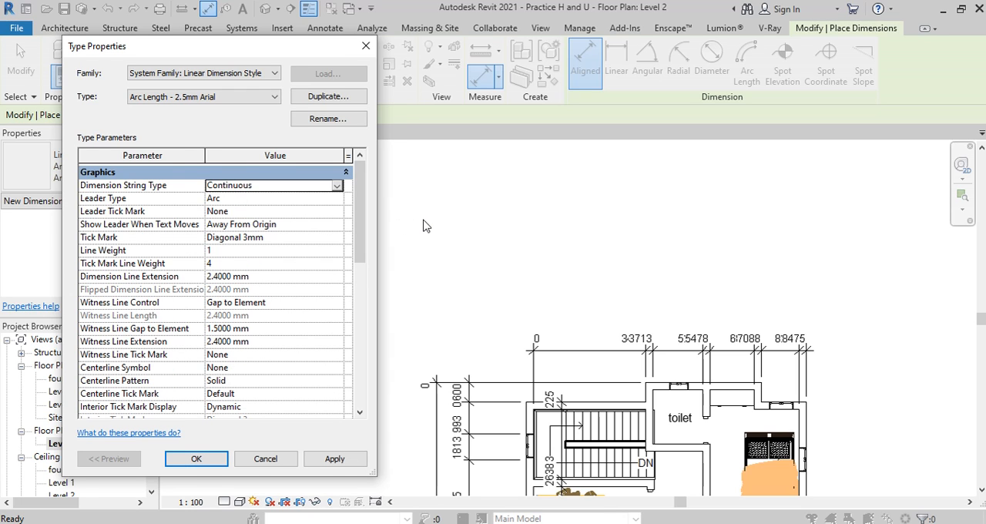
pyautogui.moveTo(193, 46); pyautogui.dragTo(147, 43)
pyautogui.click(289, 455)
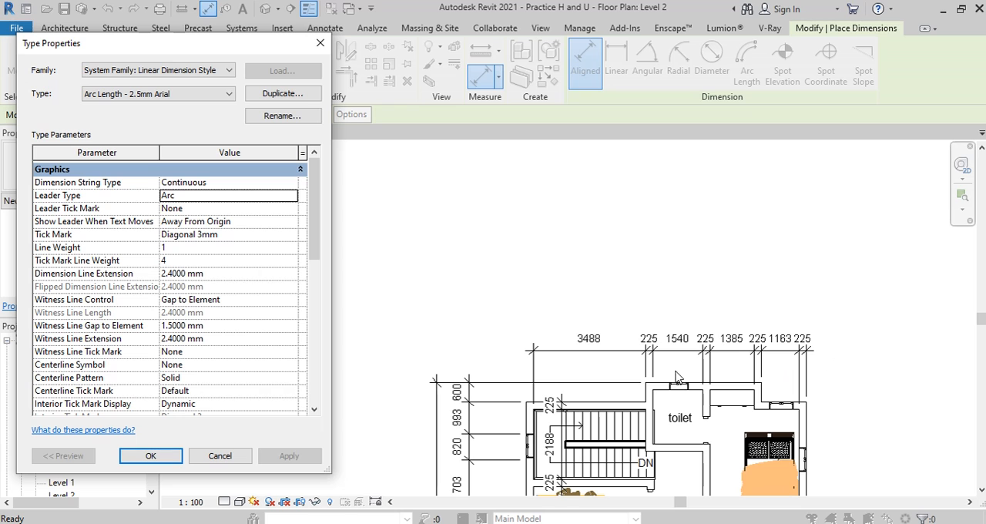
pyautogui.click(320, 43)
# Step: In the dimension string above the plan, move the 225 text between 1385 and 1163 off its line to above the 1163 text
pyautogui.scroll(2, 591, 230)
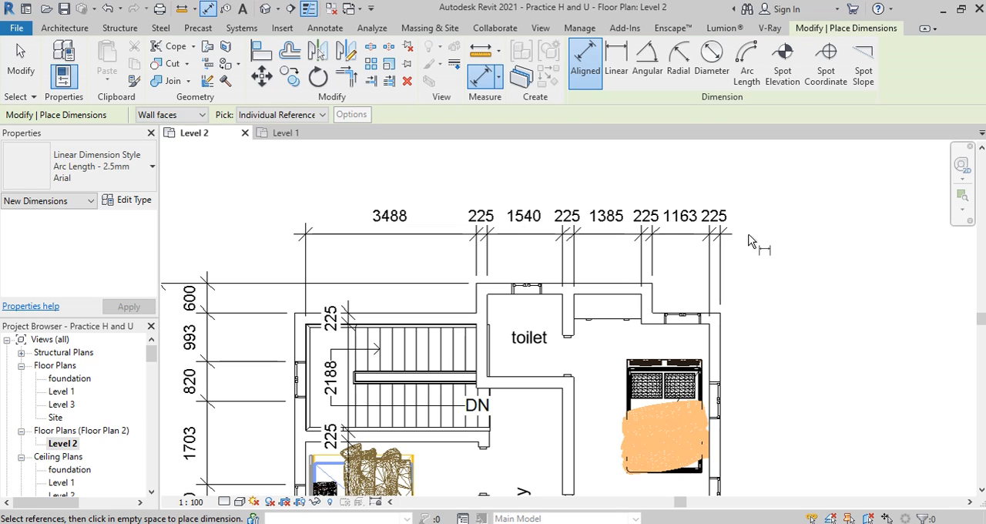
pyautogui.click(651, 244)
pyautogui.press('Escape')
pyautogui.click(651, 244)
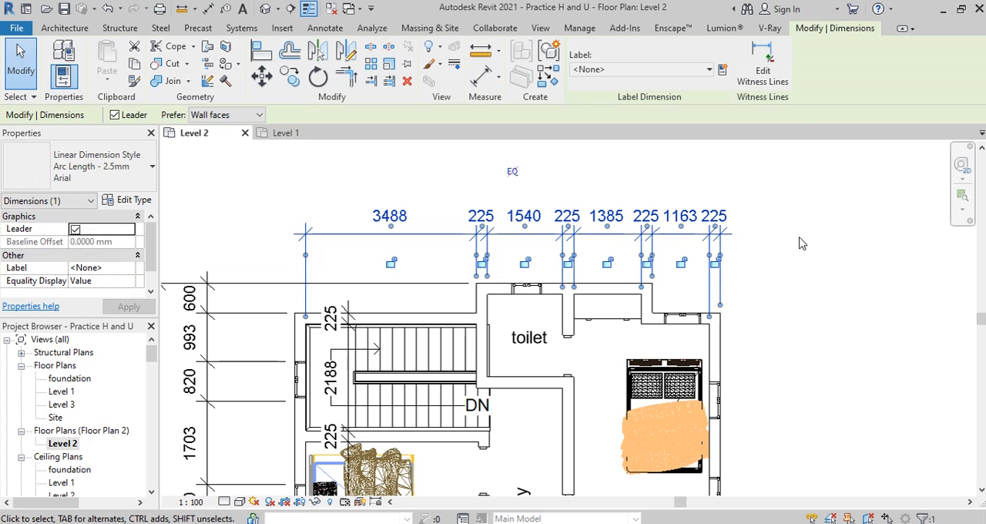
pyautogui.scroll(3, 664, 241)
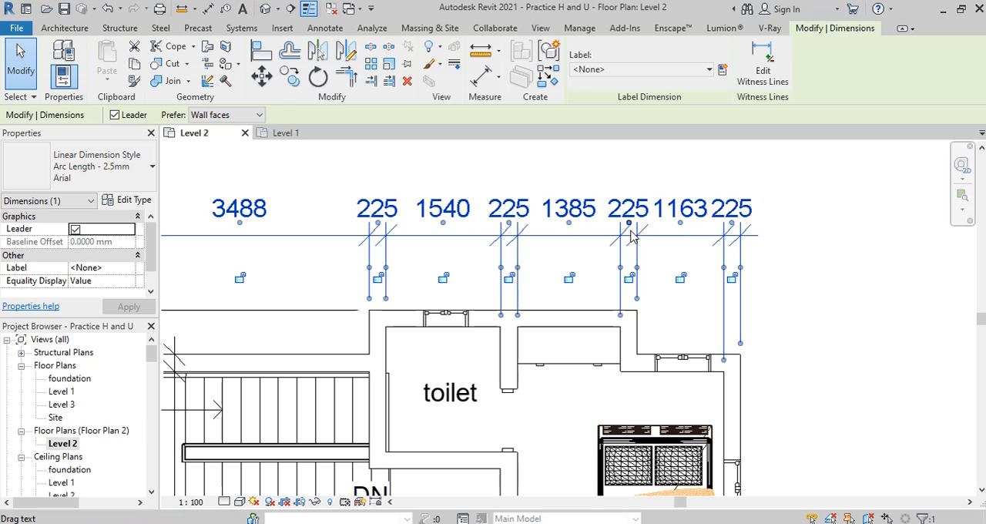
pyautogui.moveTo(629, 224); pyautogui.dragTo(581, 189)
pyautogui.scroll(1, 582, 189)
pyautogui.moveTo(582, 190); pyautogui.dragTo(671, 208, button='middle')
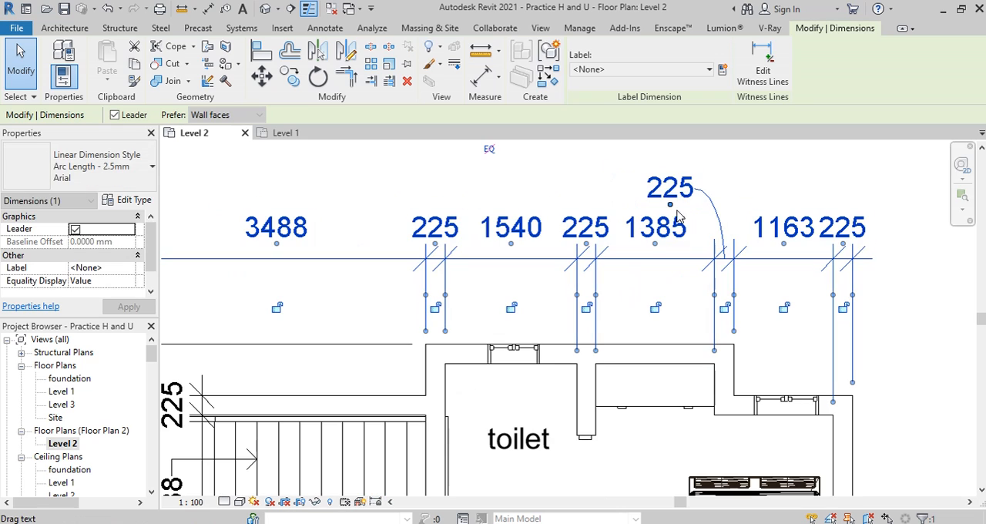
pyautogui.moveTo(670, 210); pyautogui.dragTo(780, 210)
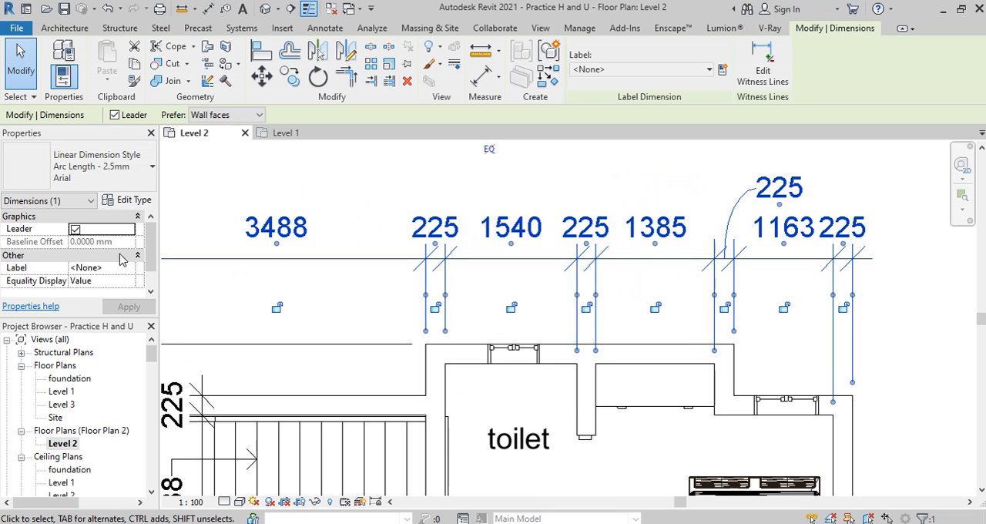
# Step: Set the leader type of the Arc Length - 2.5mm Arial dimension style to Line and apply it
pyautogui.click(132, 202)
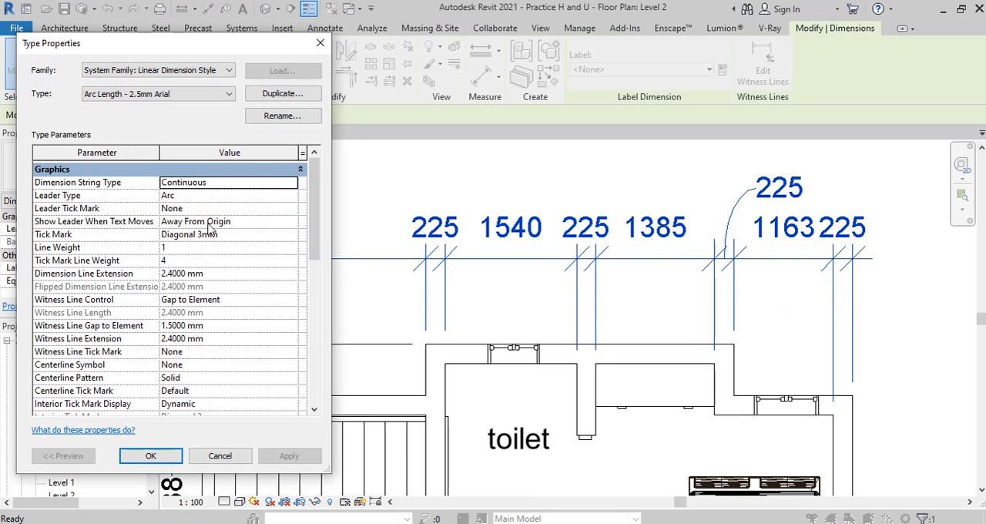
pyautogui.click(291, 196)
pyautogui.click(185, 221)
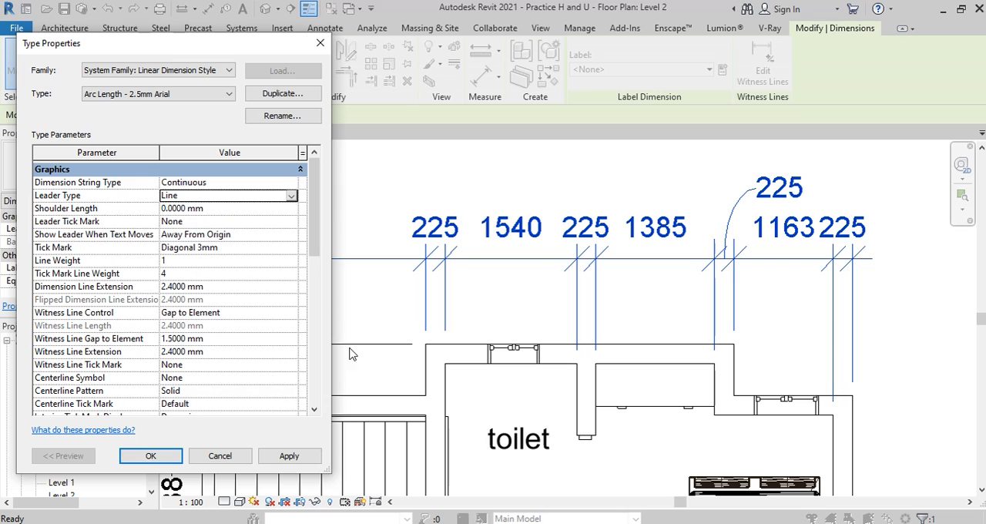
pyautogui.click(315, 449)
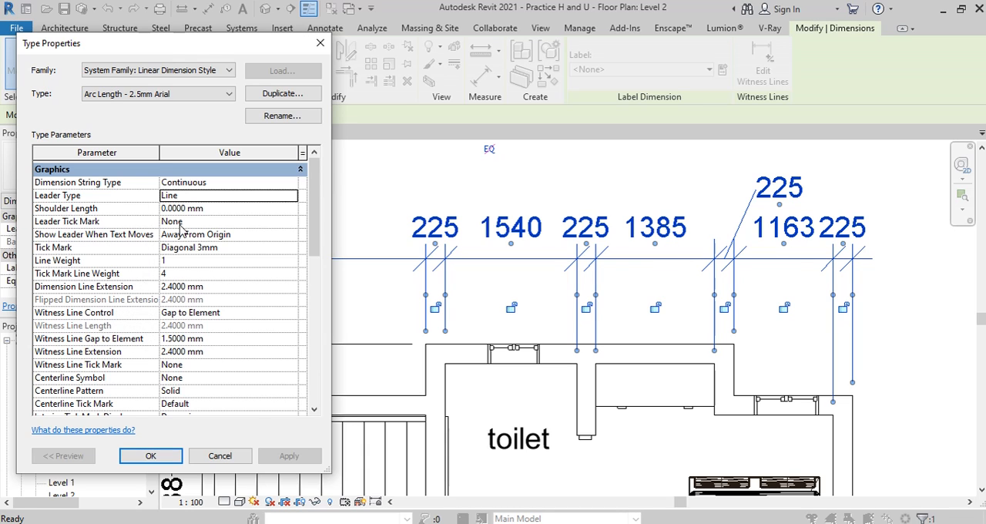
# Step: Set the leader tick mark of the Arc Length - 2.5mm Arial style to Arrow Filled 15 Degree and apply it
pyautogui.click(291, 222)
pyautogui.click(292, 224)
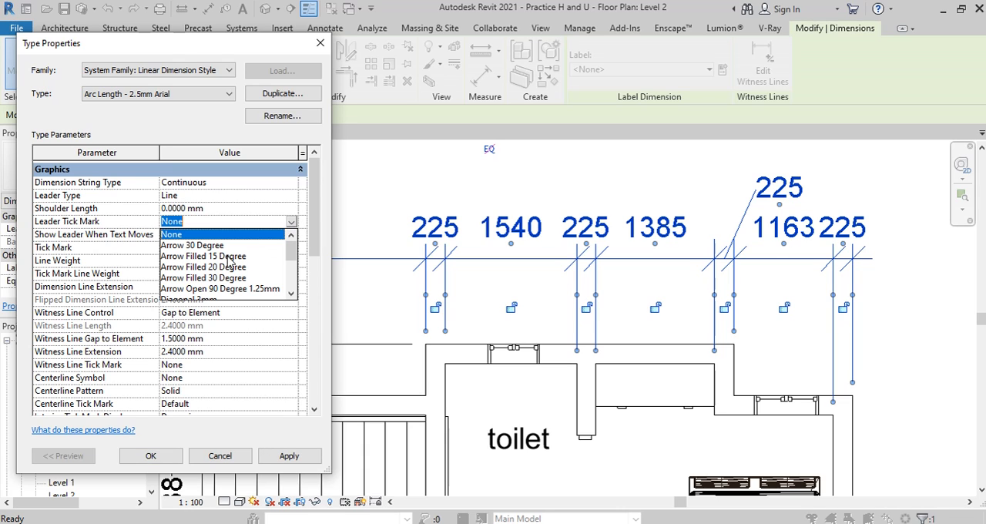
pyautogui.click(188, 257)
pyautogui.click(289, 455)
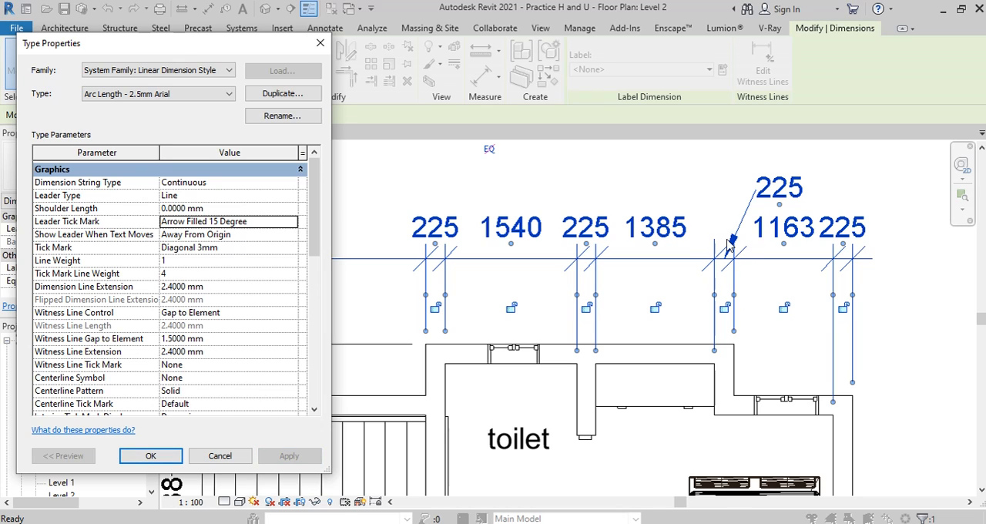
# Step: Set the dimension style's leader tick mark back to None
pyautogui.click(291, 222)
pyautogui.click(290, 222)
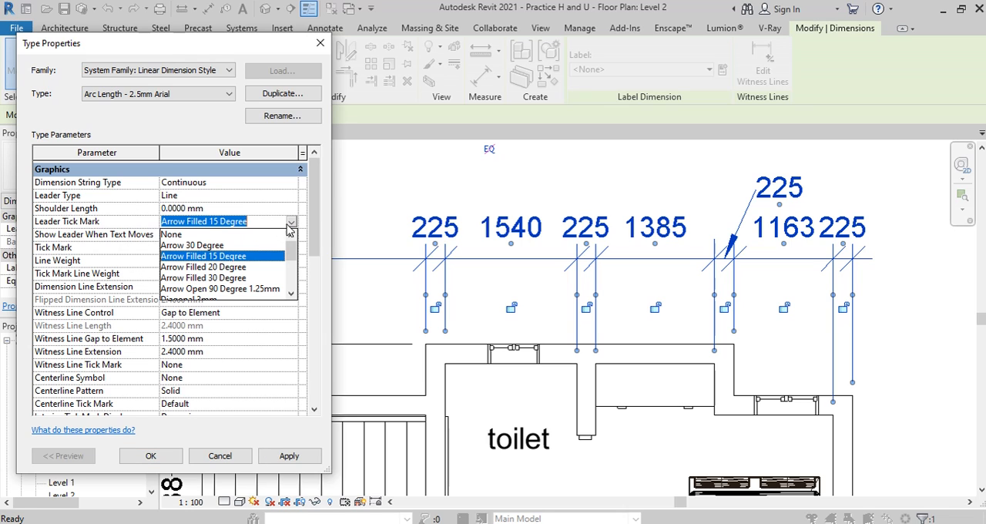
pyautogui.click(175, 235)
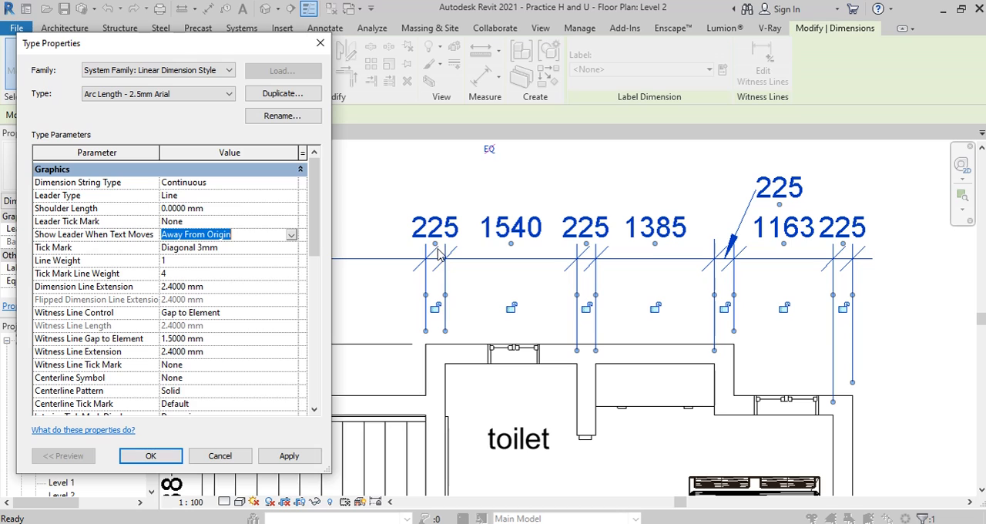
# Step: Try Arrow Filled 15 Degree as the dimension style's main tick mark and apply it
pyautogui.click(229, 247)
pyautogui.click(221, 285)
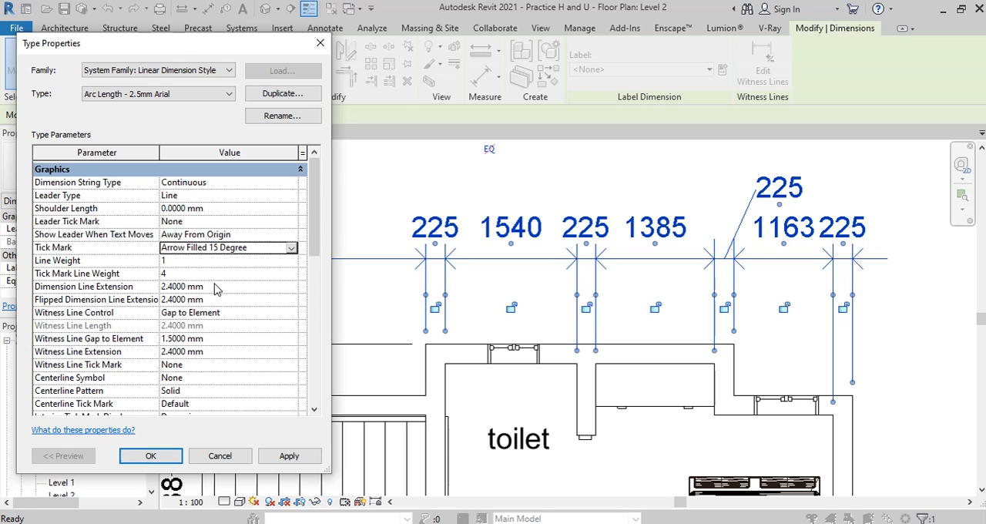
pyautogui.click(289, 455)
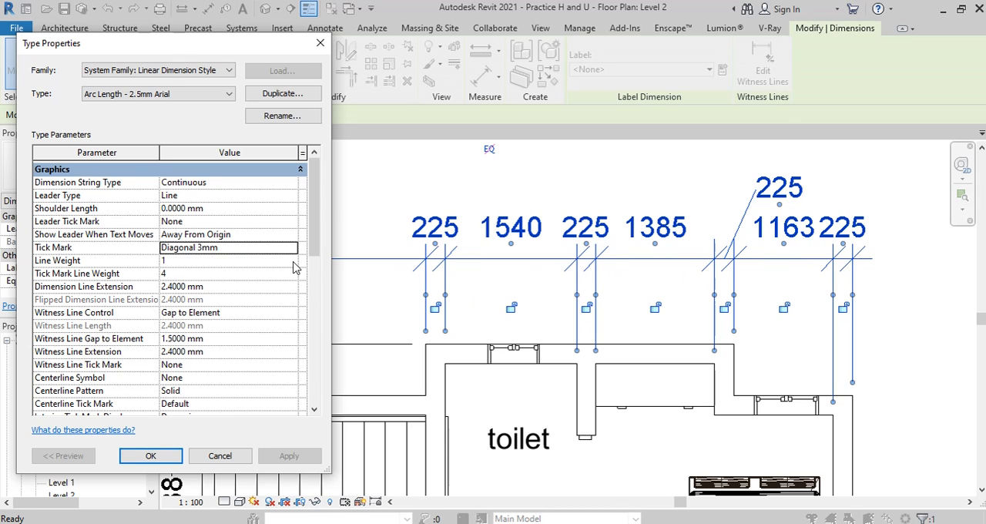
# Step: Look through the line weight and tick mark line weight options, keeping the line weight at 1
pyautogui.click(291, 261)
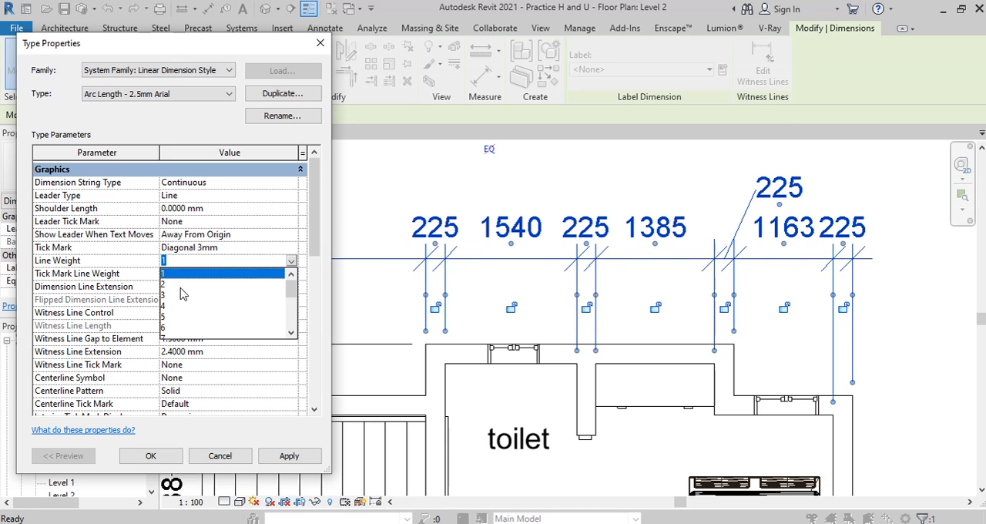
pyautogui.scroll(-1, 180, 289)
pyautogui.scroll(1, 183, 289)
pyautogui.scroll(-1, 188, 270)
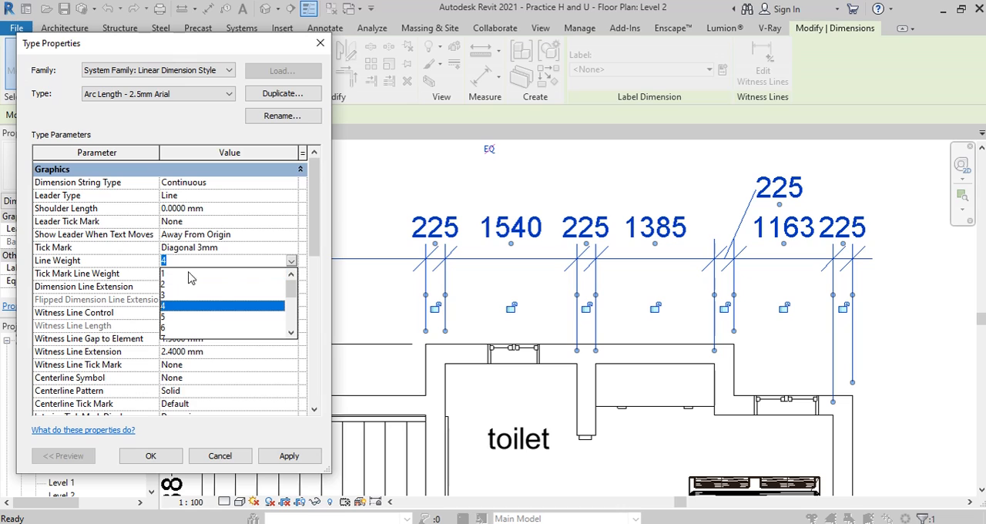
pyautogui.click(164, 275)
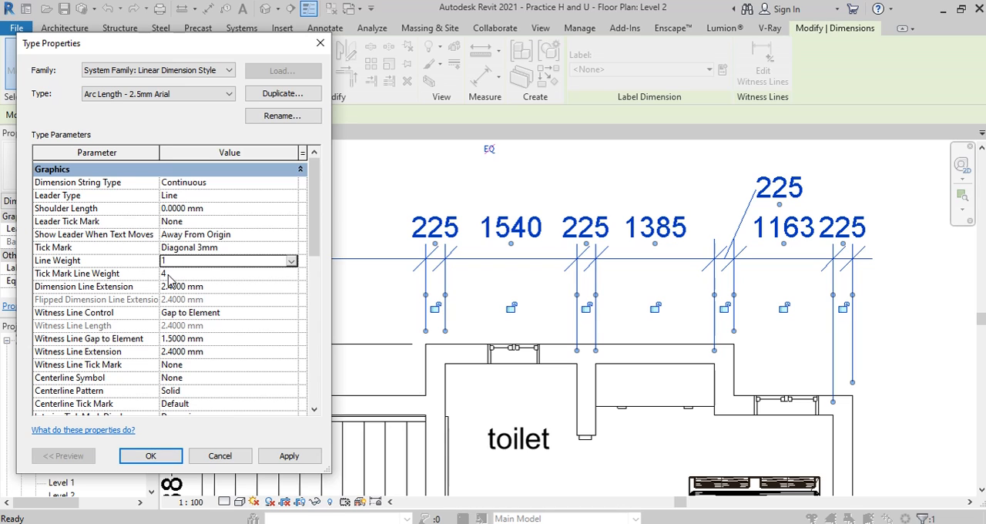
pyautogui.click(292, 274)
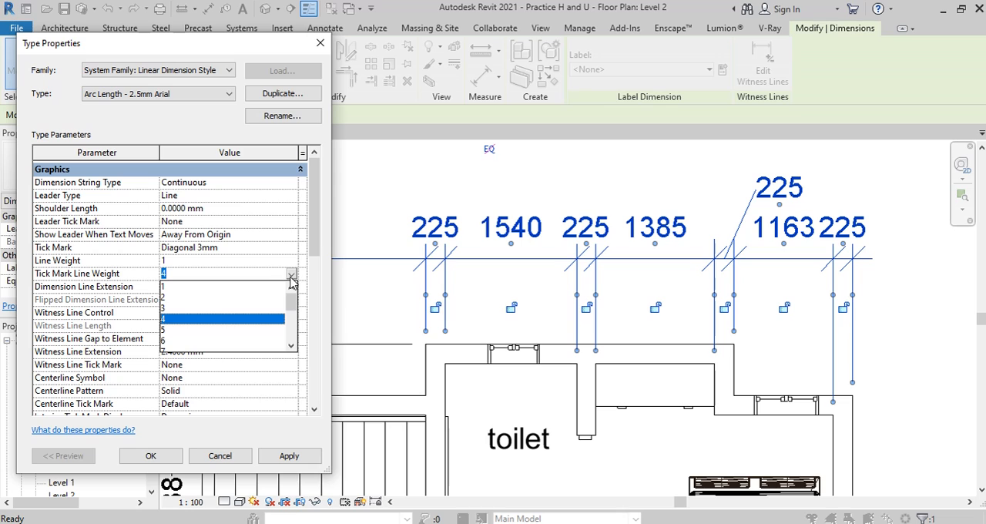
pyautogui.click(292, 274)
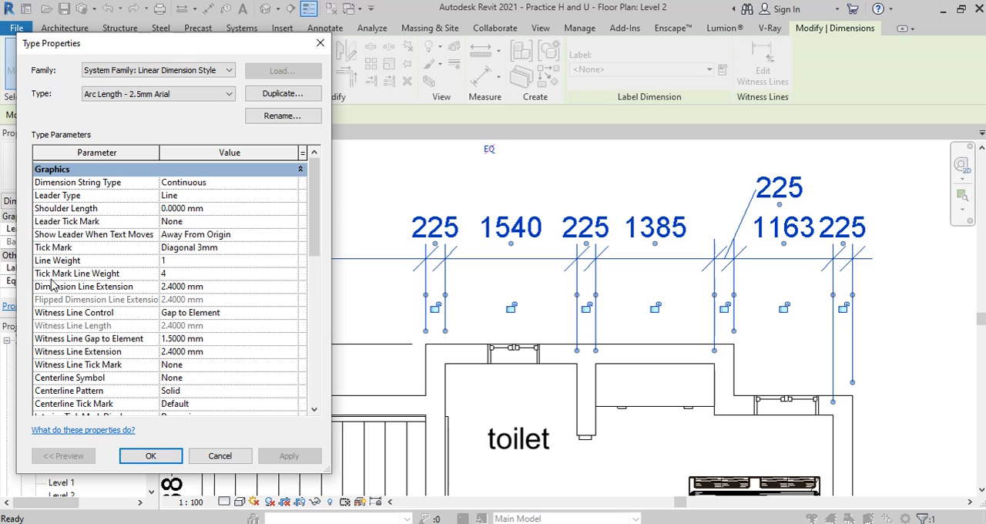
# Step: Try a dimension line extension of 5.4 mm for the dimension style and apply it
pyautogui.press('BackSpace')
pyautogui.write('5')
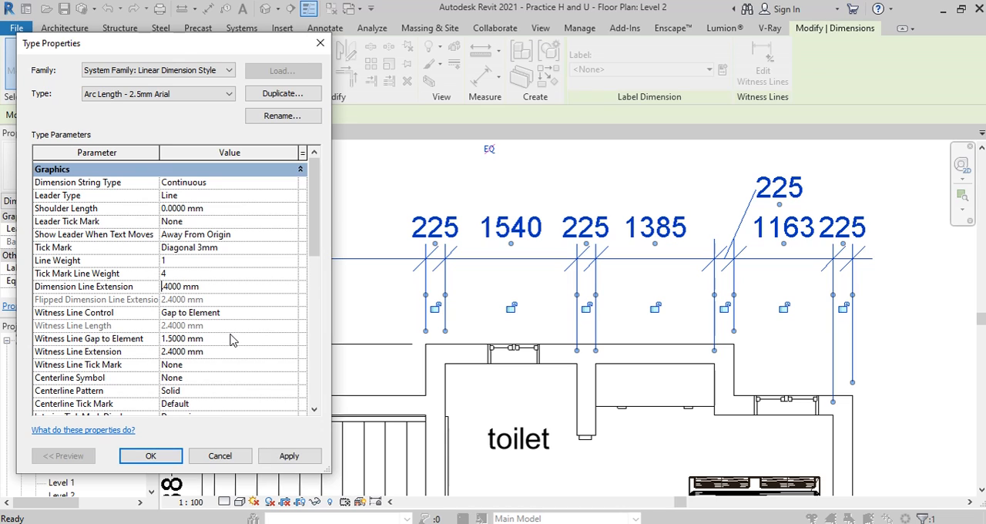
pyautogui.click(290, 456)
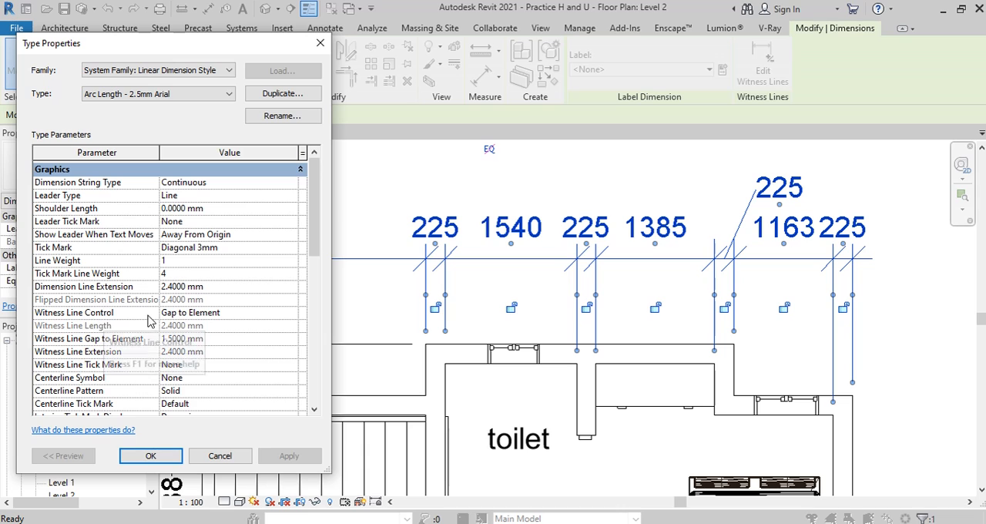
# Step: Set the witness line control to Fixed to Dimension Line and apply it
pyautogui.click(292, 313)
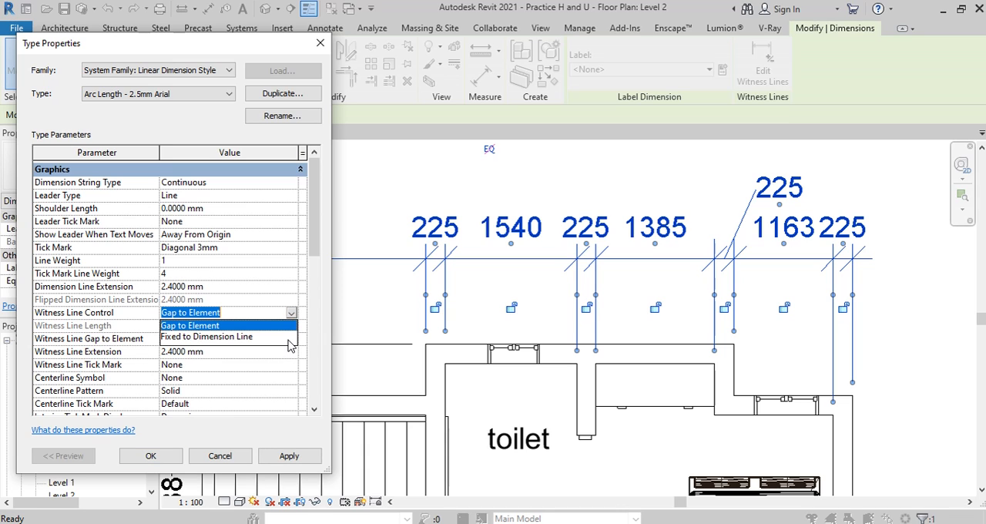
pyautogui.click(290, 337)
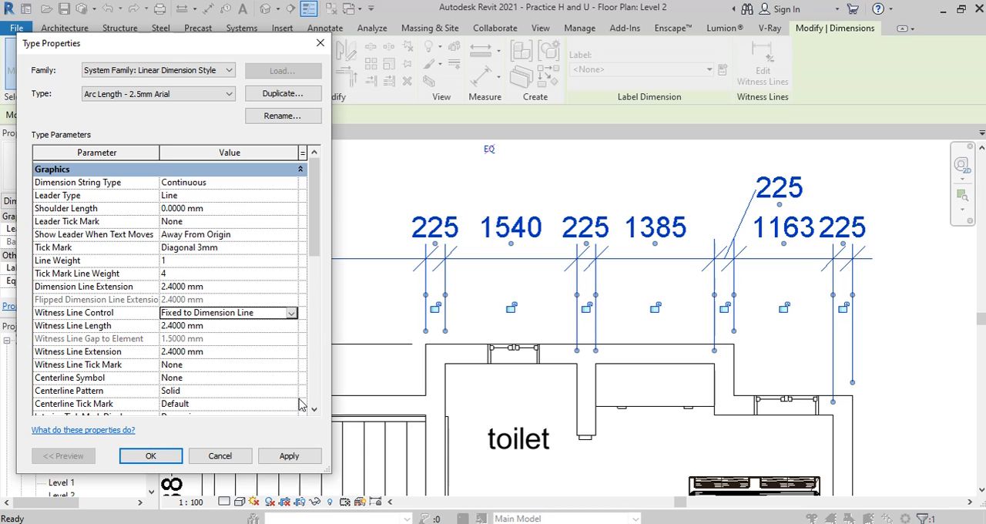
pyautogui.click(289, 456)
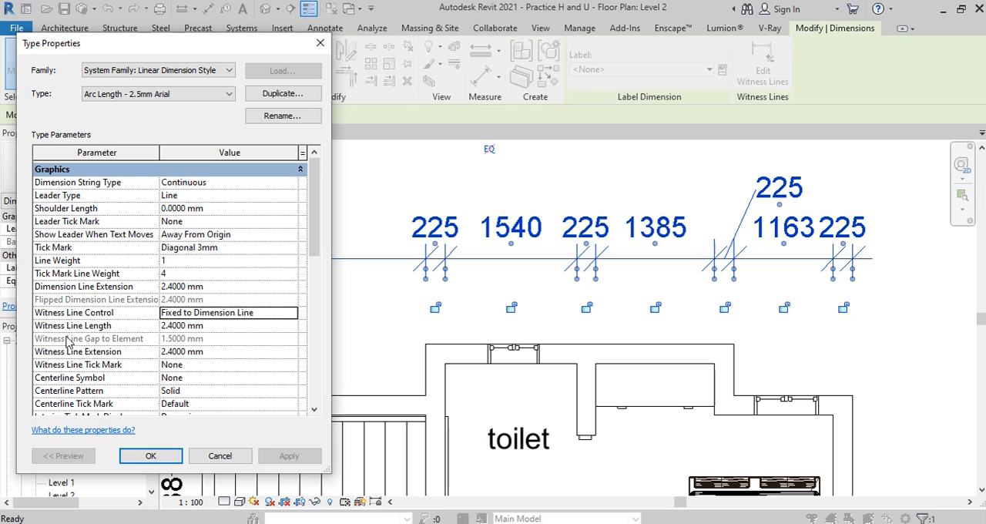
# Step: Set the witness line length of the dimension style to 4.4 mm and apply it
pyautogui.click(165, 328)
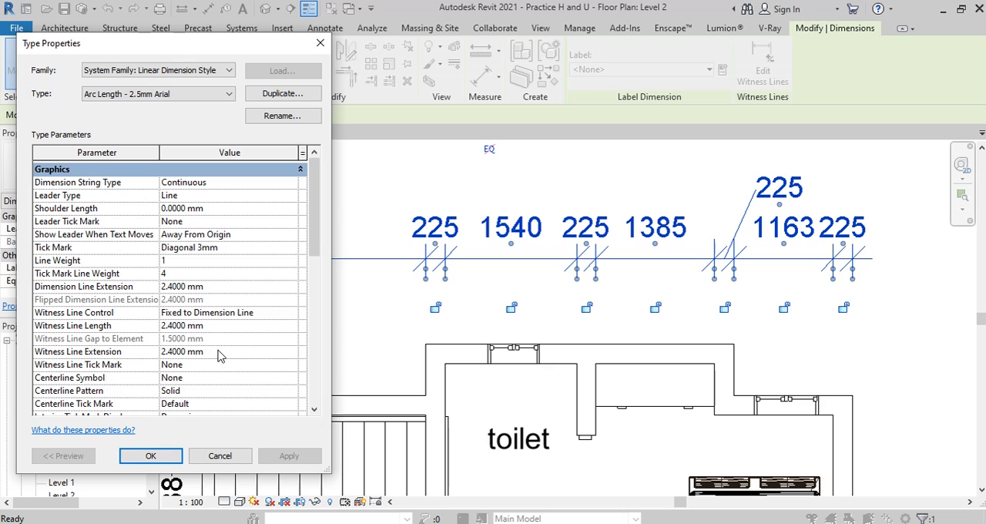
pyautogui.press('BackSpace')
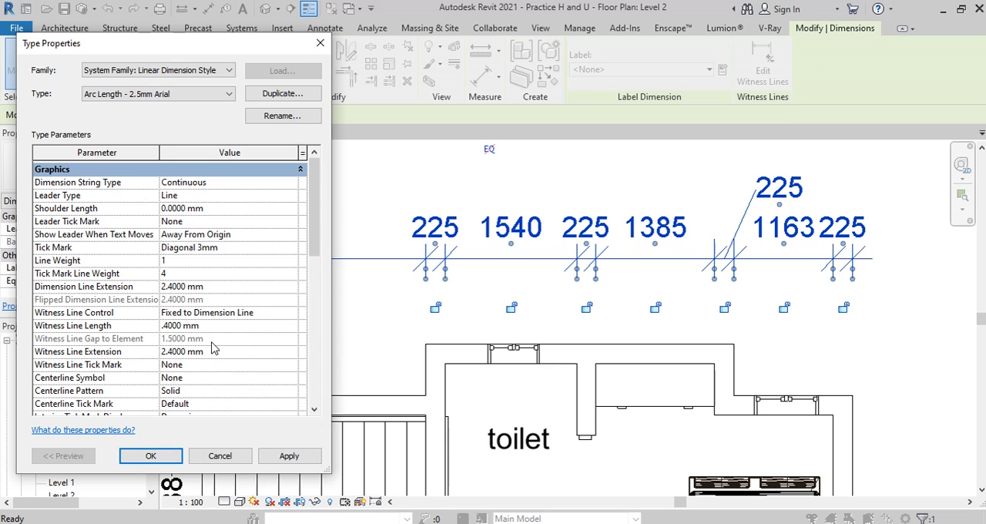
pyautogui.write('4')
pyautogui.click(307, 456)
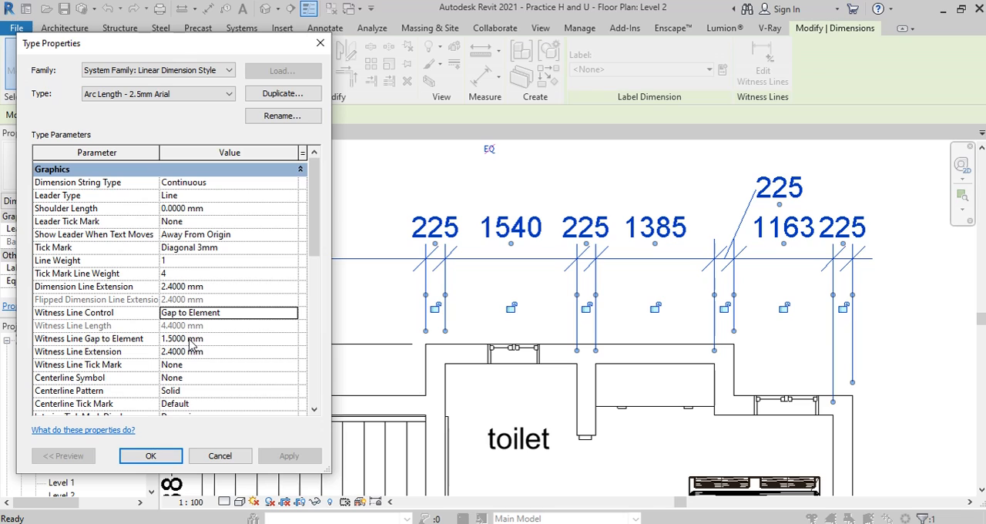
# Step: Set the witness line gap to element to 2.5 mm and apply it to the dimension string
pyautogui.click(166, 340)
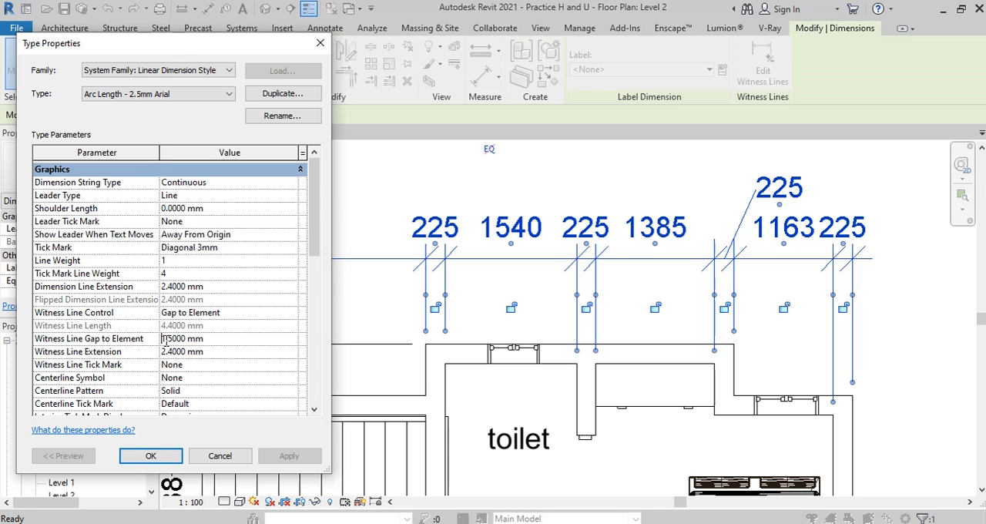
pyautogui.press('BackSpace')
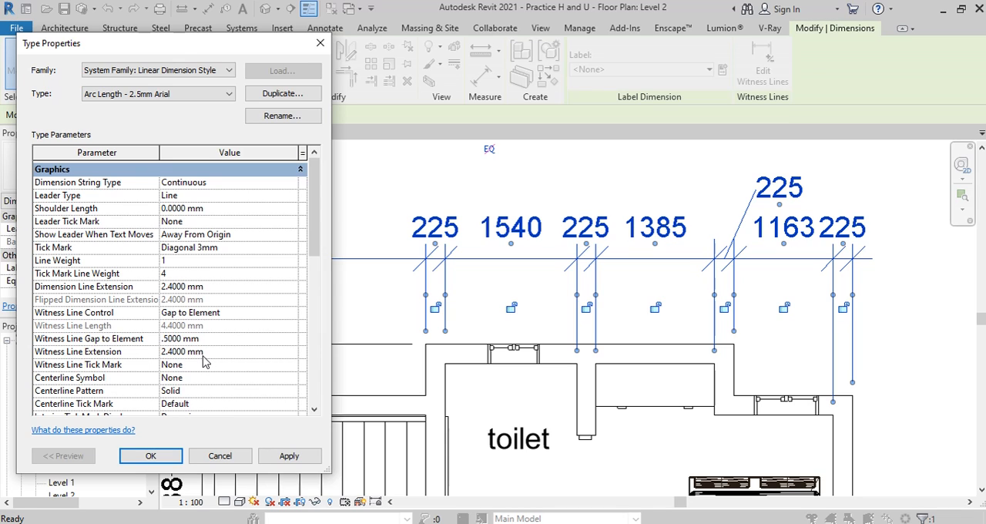
pyautogui.write('2')
pyautogui.click(297, 456)
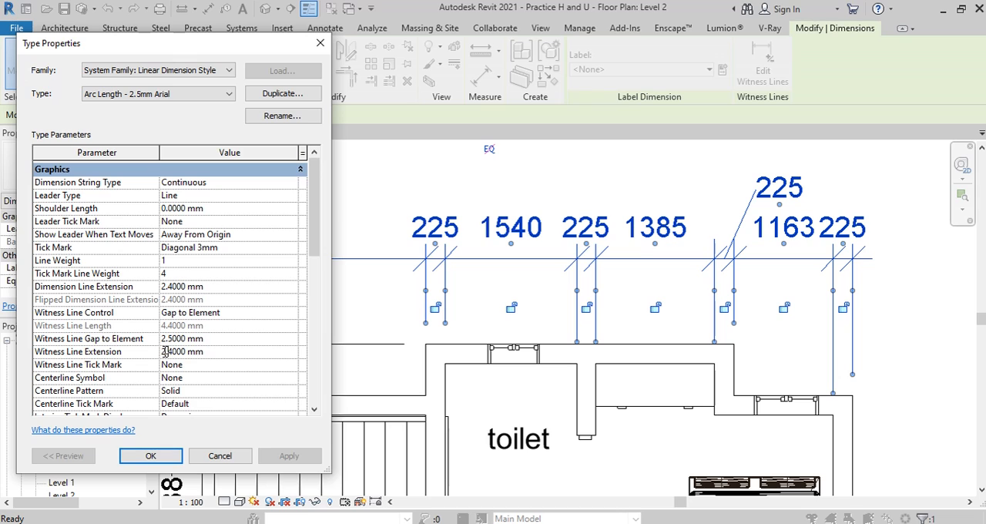
# Step: Try a witness line extension of 5.4 mm for the dimension style and apply it
pyautogui.press('BackSpace')
pyautogui.write('5')
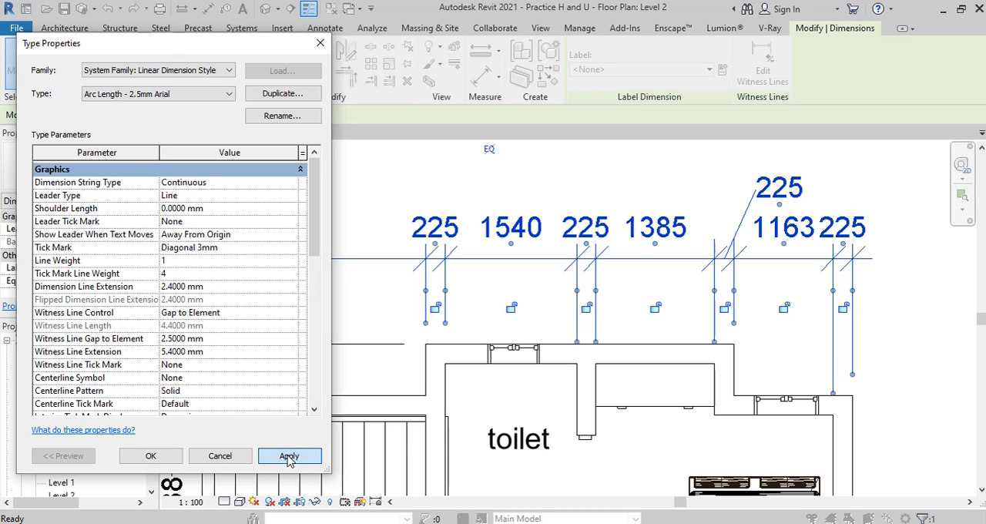
pyautogui.click(291, 456)
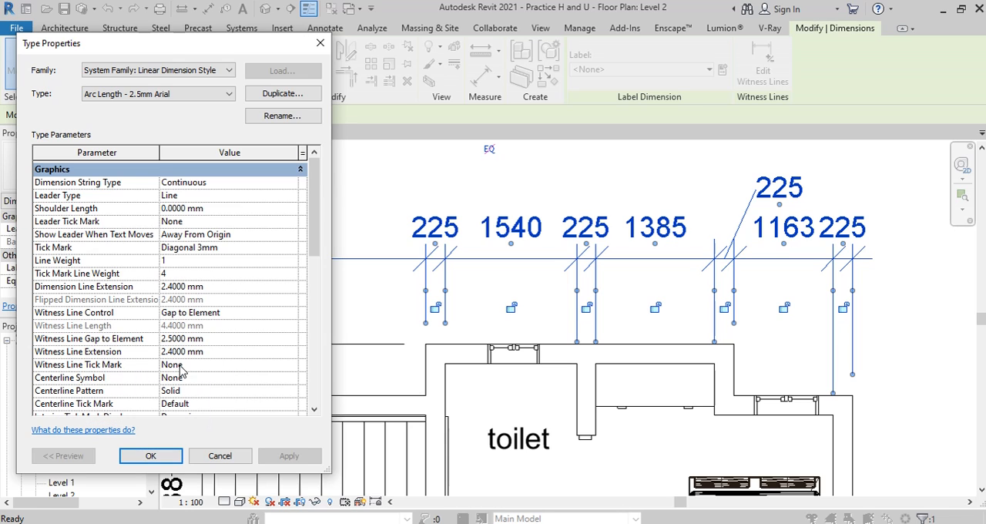
# Step: Set the witness line tick mark to Arrow Filled 15 Degree and apply it
pyautogui.click(293, 367)
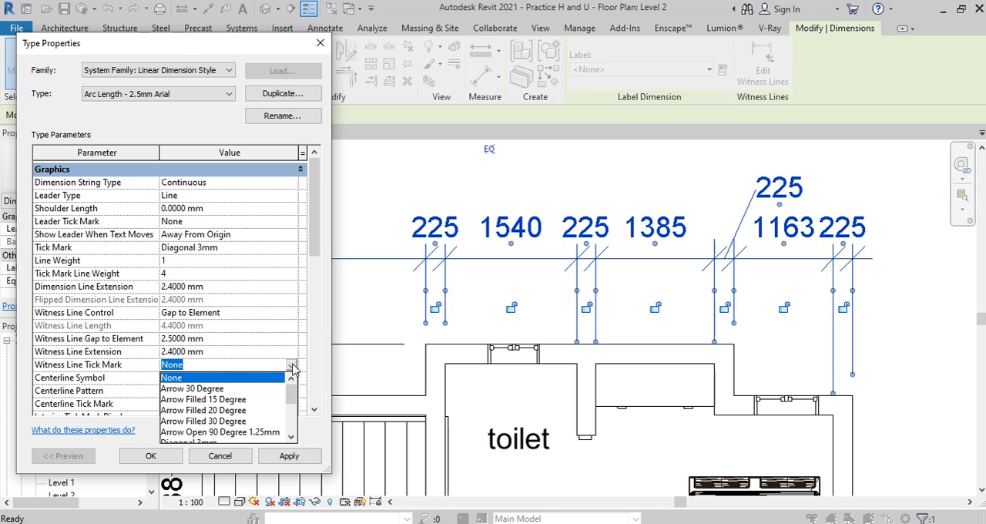
pyautogui.click(213, 400)
pyautogui.click(295, 460)
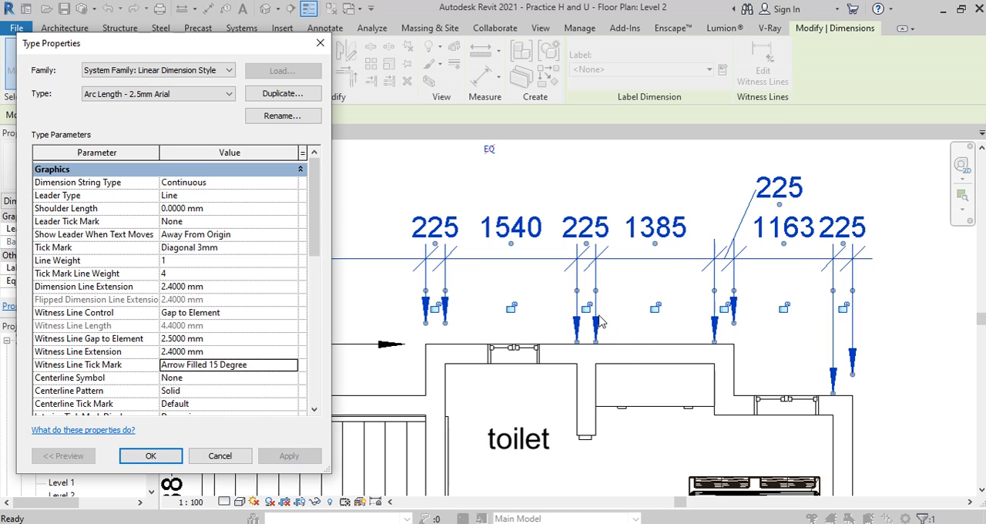
# Step: Set the witness line tick mark back to None and apply it
pyautogui.click(291, 369)
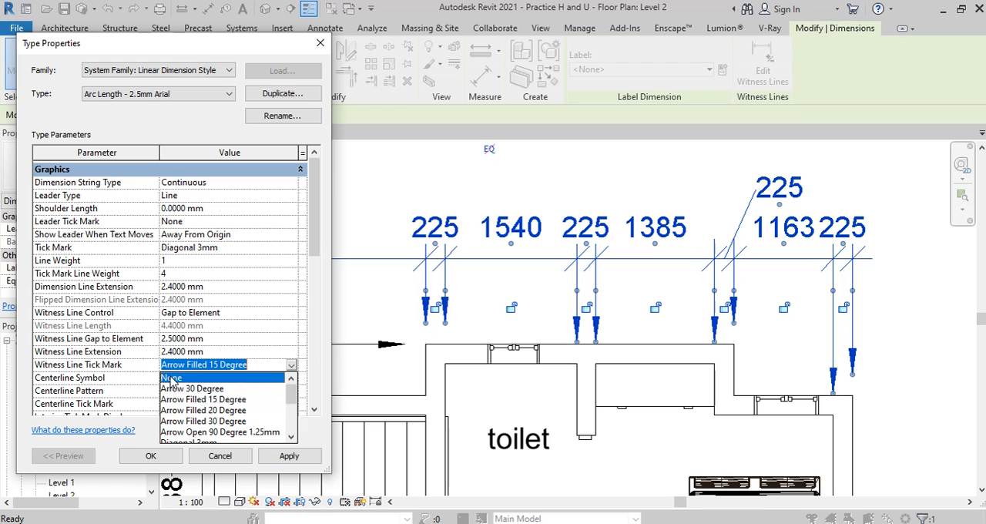
pyautogui.click(171, 378)
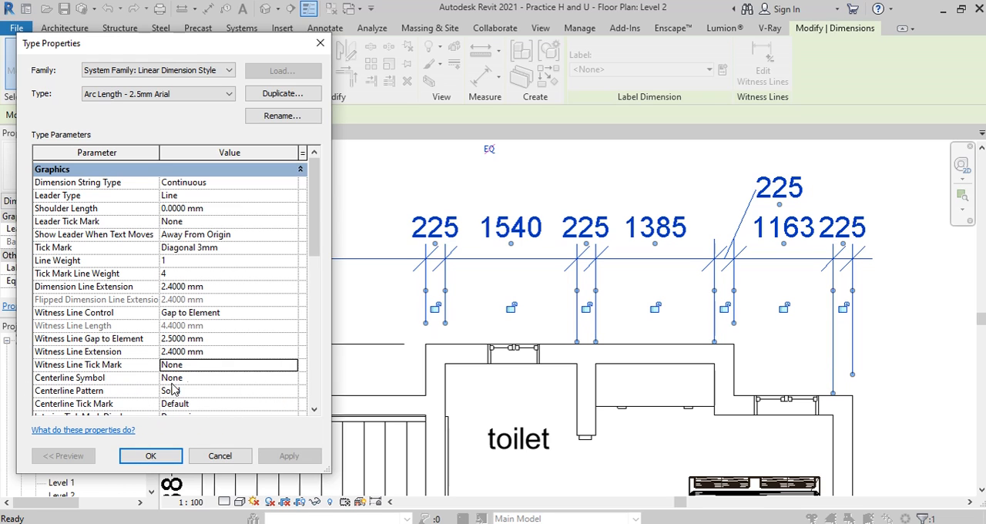
pyautogui.press('Return')
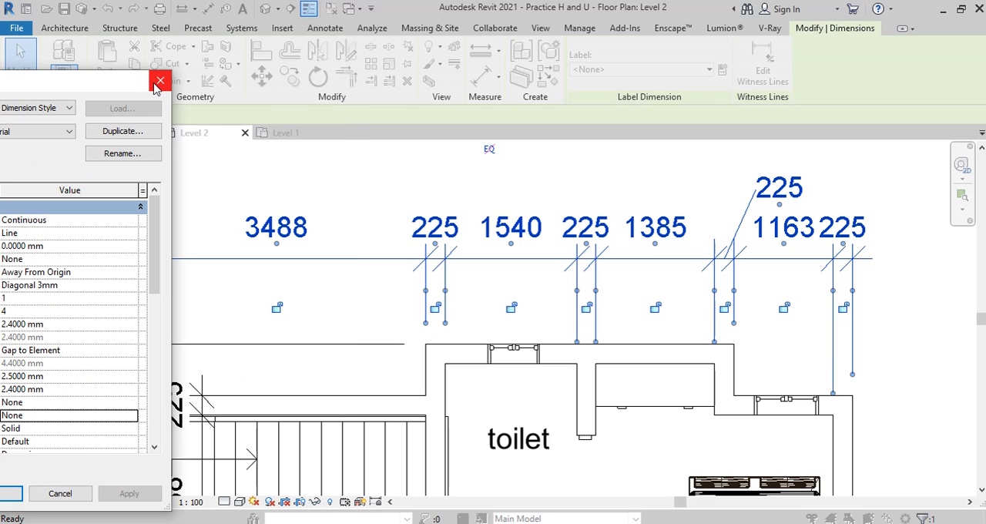
# Step: Leave the dimension type properties and deselect the dimension string above the plan
pyautogui.scroll(-3, 525, 339)
pyautogui.scroll(3, 524, 337)
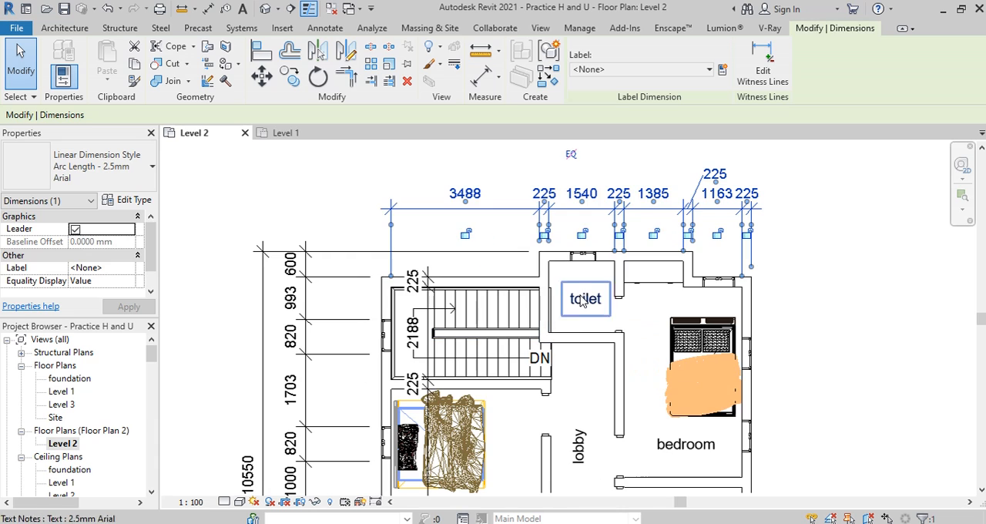
pyautogui.press('Escape')
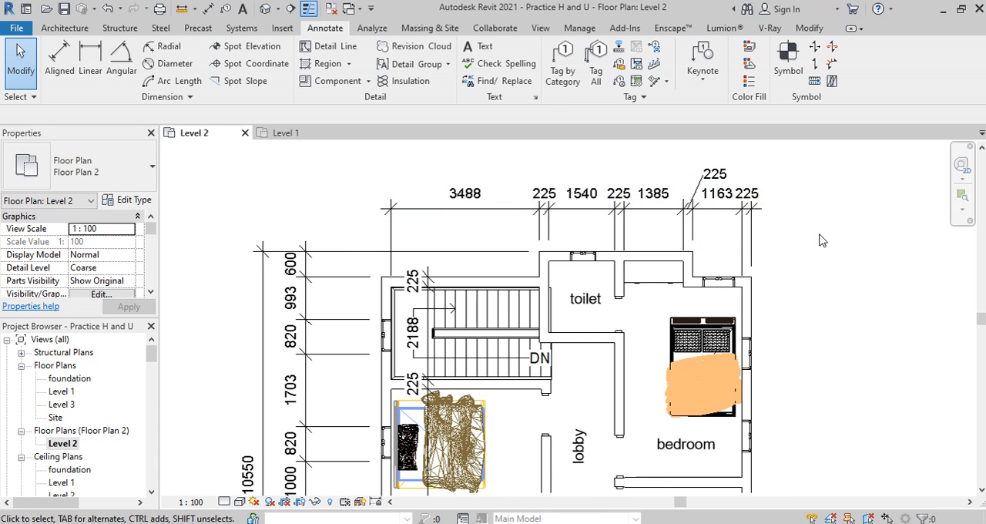
pyautogui.moveTo(820, 234); pyautogui.dragTo(884, 236, button='middle')
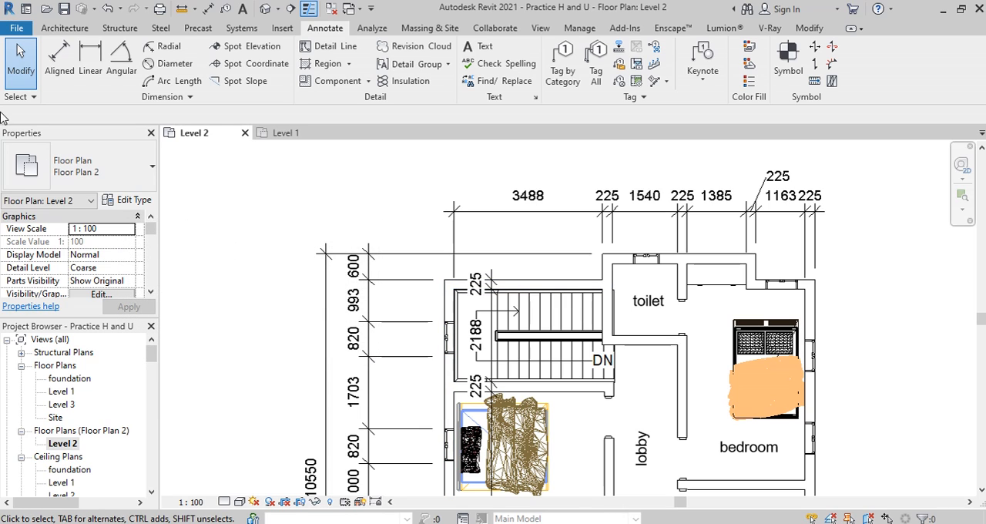
# Step: Load the Centerline family from the Annotations folder of the English-Imperial library
pyautogui.click(279, 28)
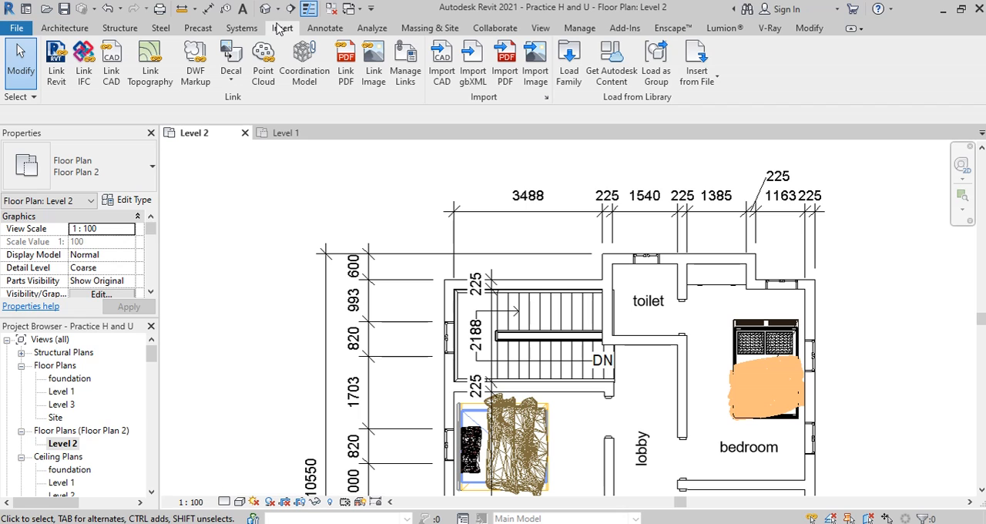
pyautogui.click(568, 62)
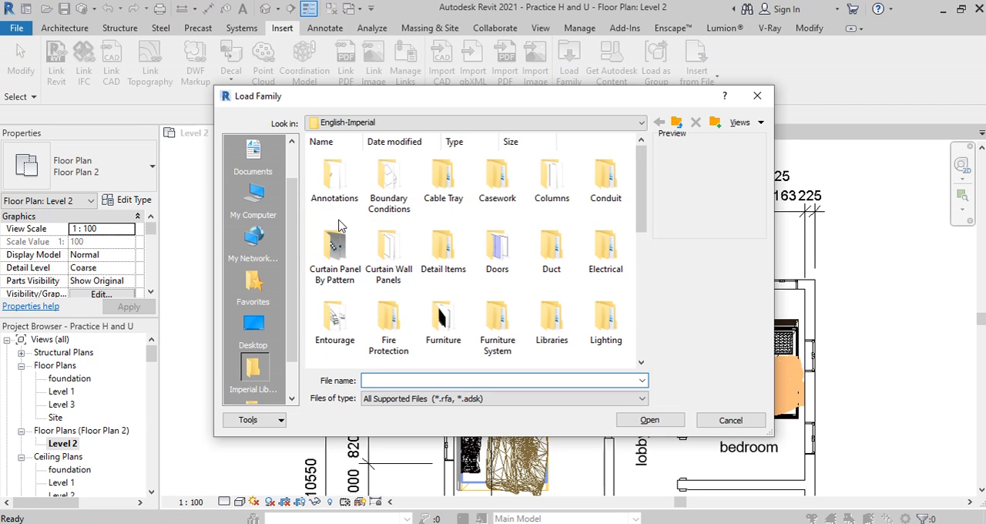
pyautogui.click(339, 185)
pyautogui.doubleClick(339, 185)
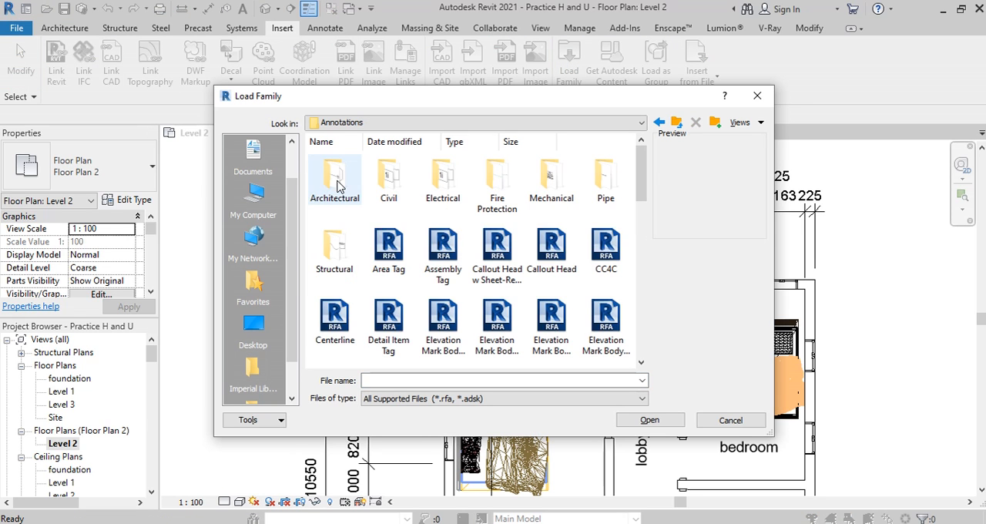
pyautogui.click(336, 324)
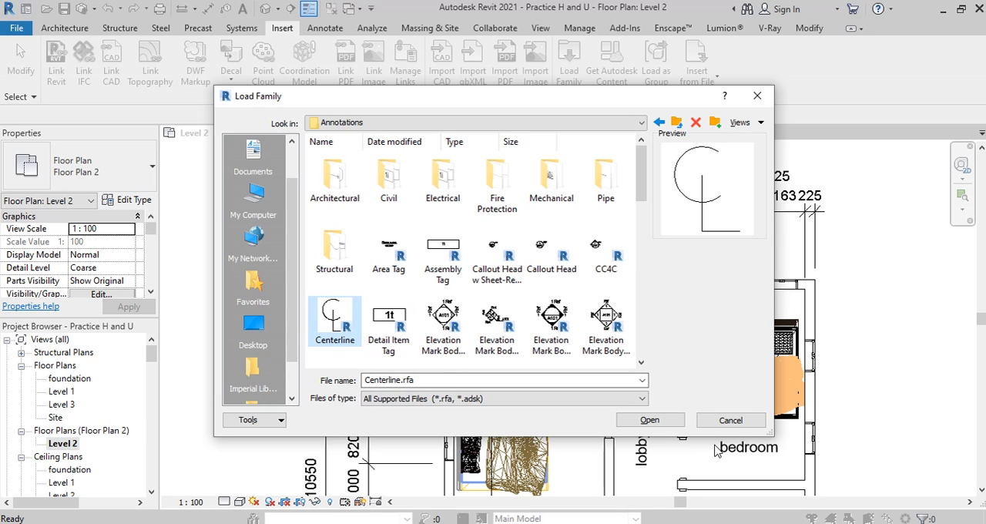
pyautogui.click(649, 420)
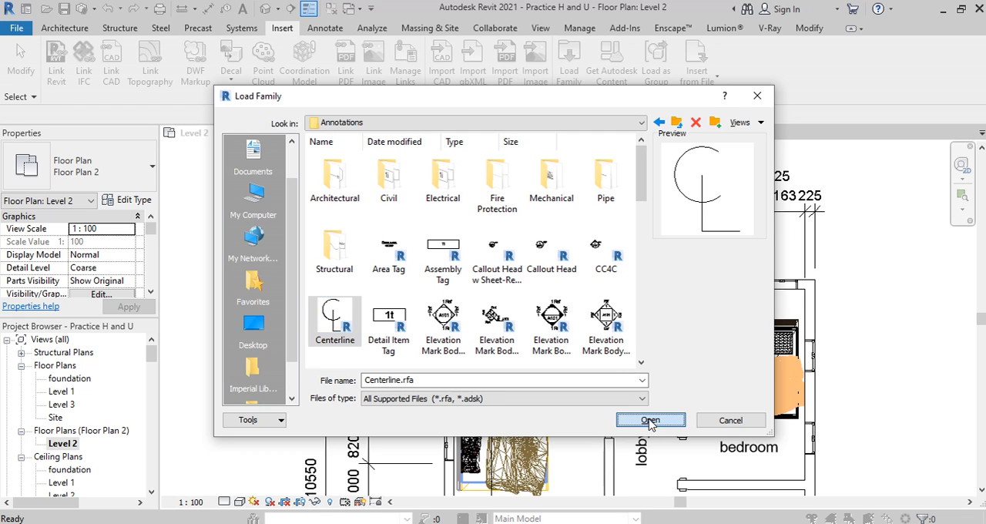
# Step: In the type properties of the dimension string above the plan, try the Centerline symbol and set it back to None
pyautogui.scroll(3, 602, 247)
pyautogui.click(602, 248)
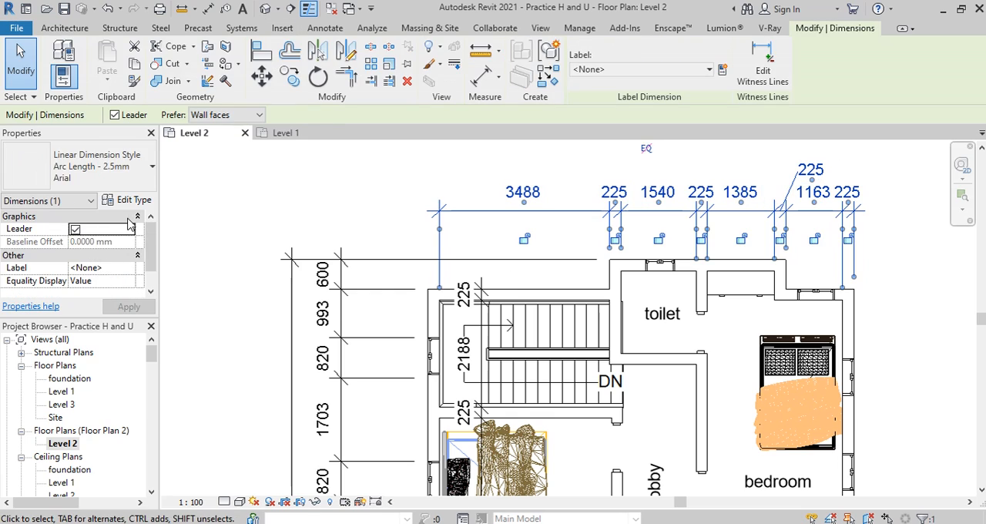
pyautogui.click(133, 200)
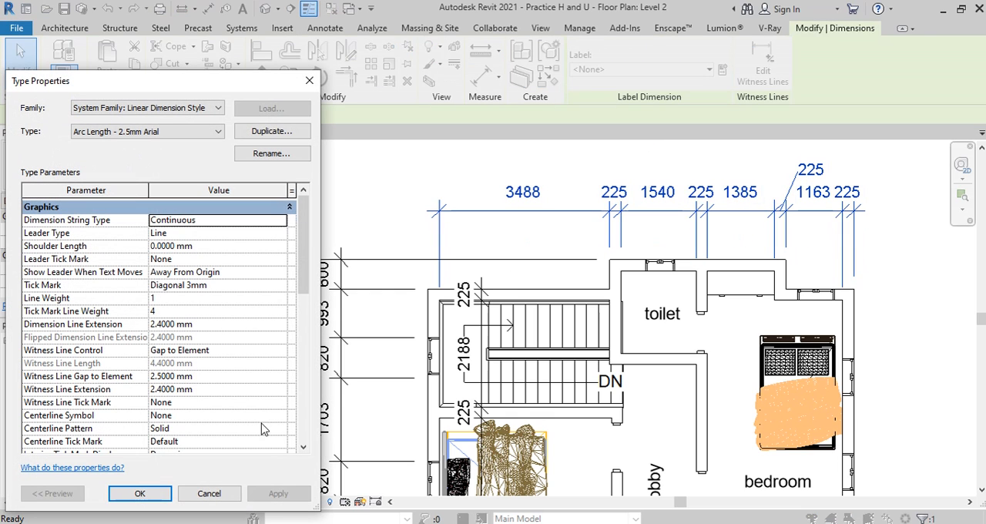
pyautogui.click(285, 417)
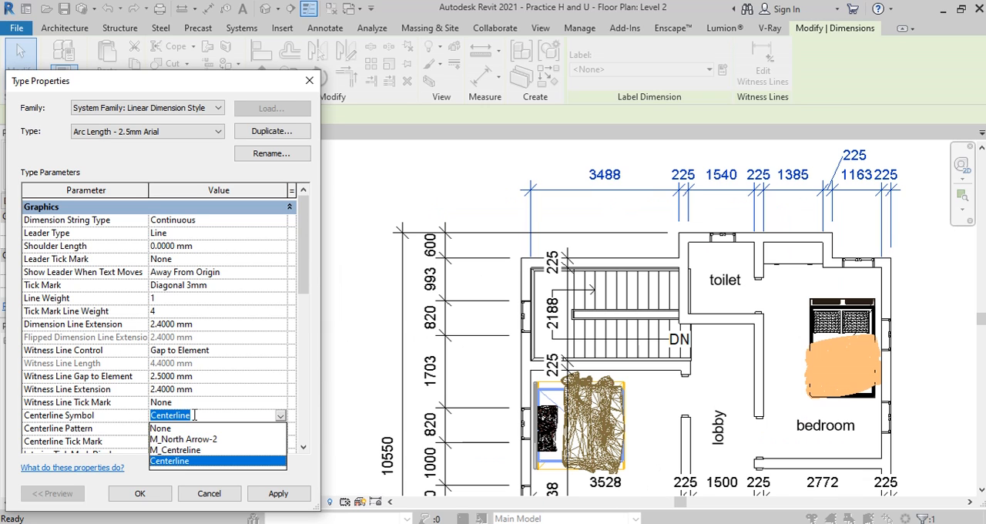
pyautogui.click(278, 429)
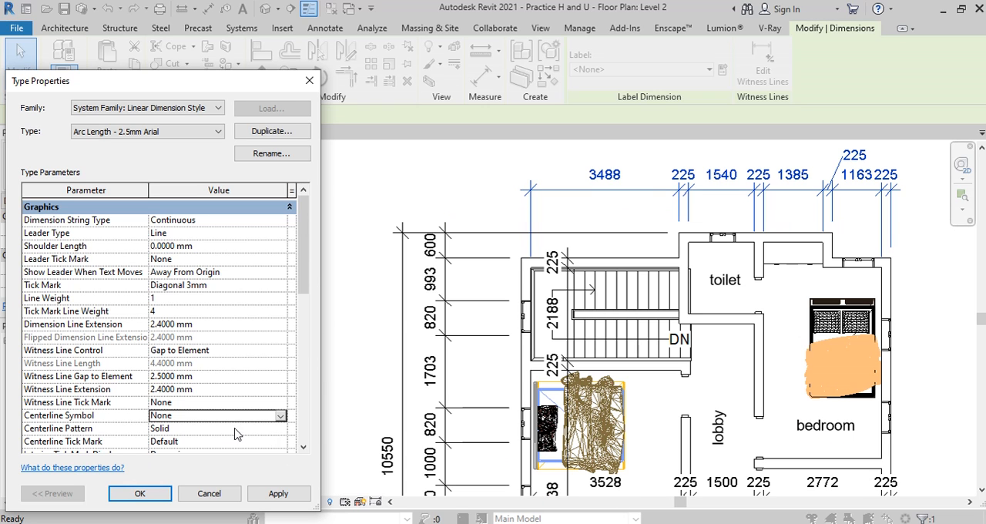
pyautogui.scroll(-2, 261, 389)
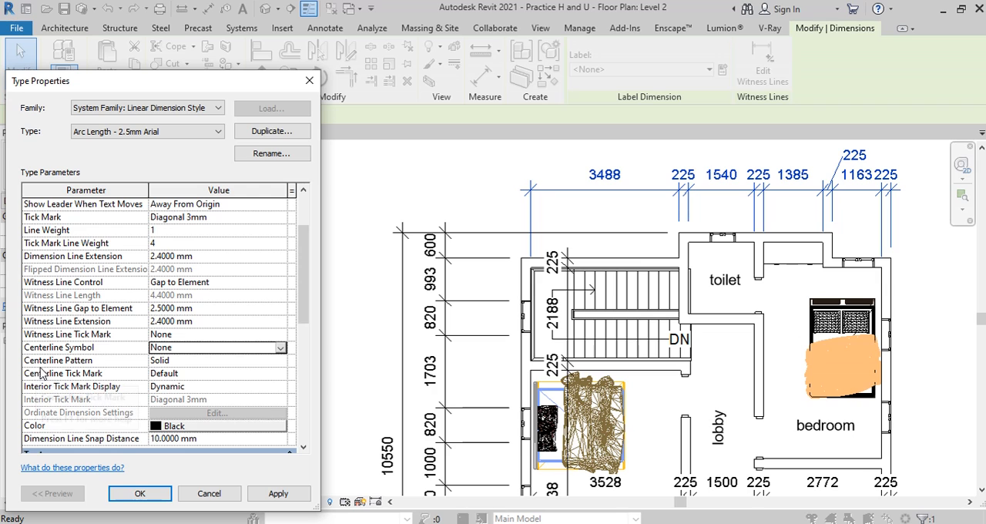
pyautogui.click(262, 360)
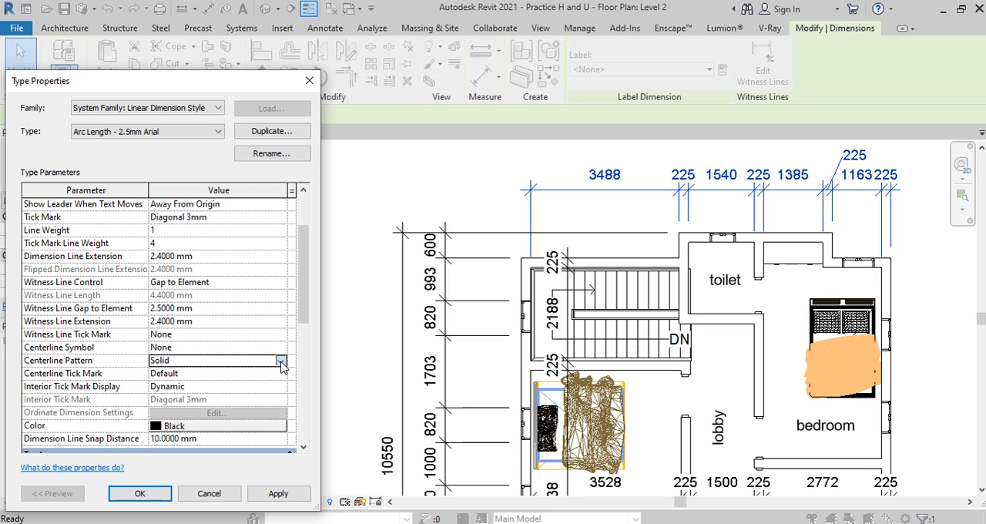
pyautogui.click(280, 361)
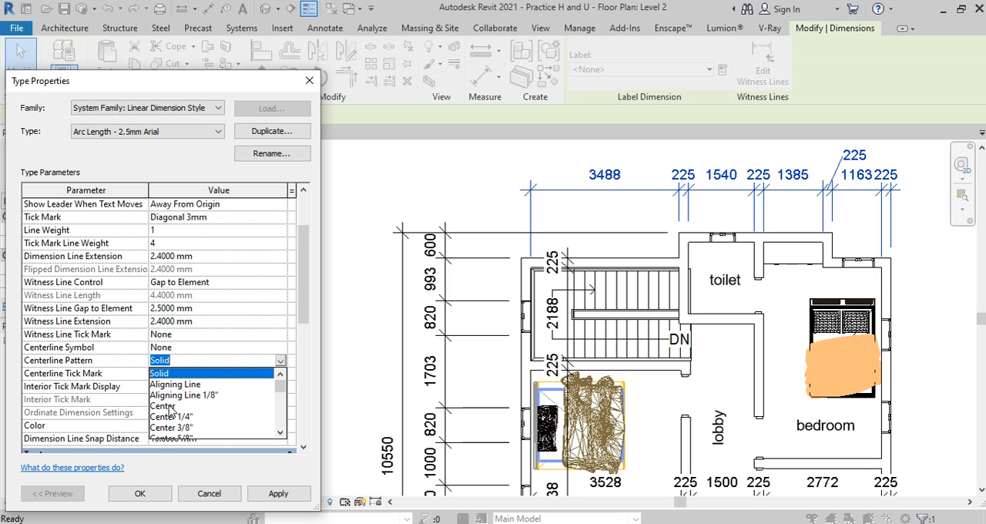
# Step: Set the dimension style's color to Red and apply it
pyautogui.scroll(-3, 173, 413)
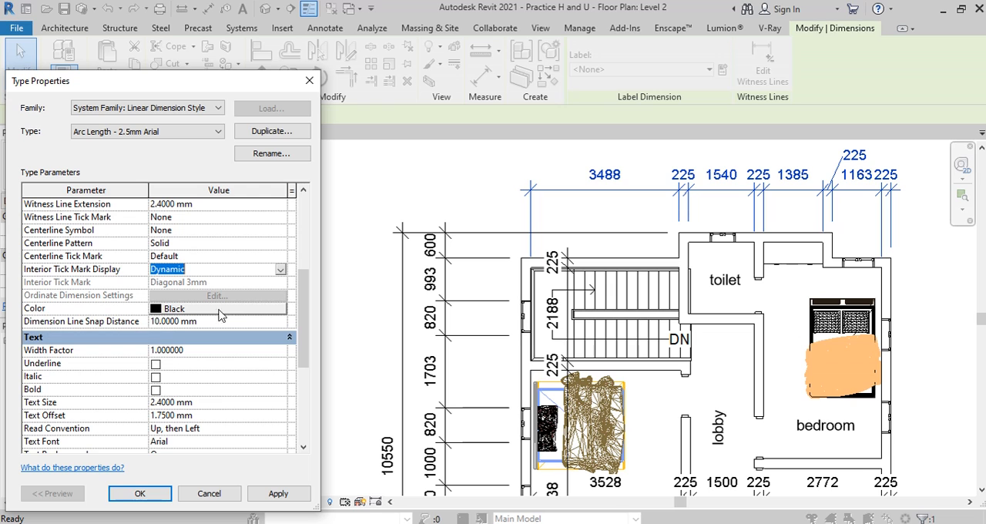
pyautogui.click(282, 315)
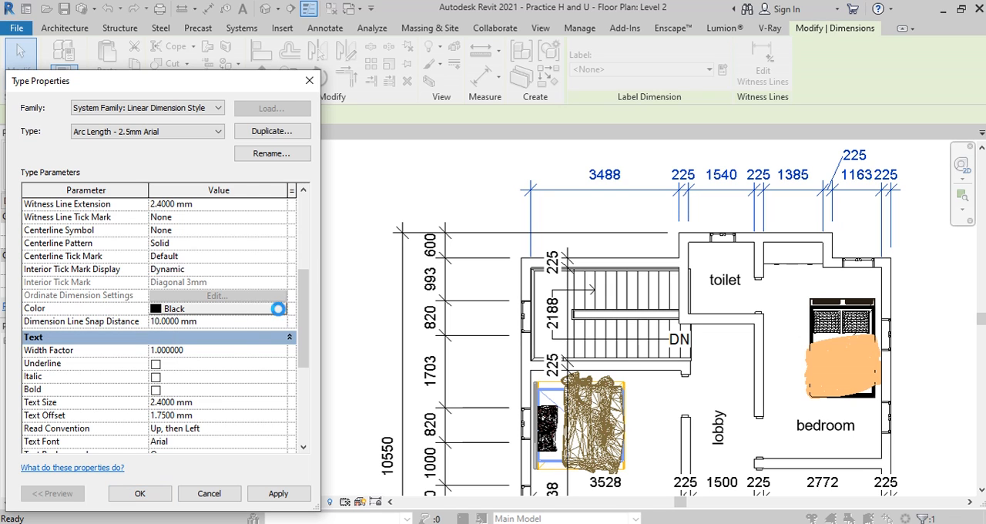
pyautogui.click(281, 314)
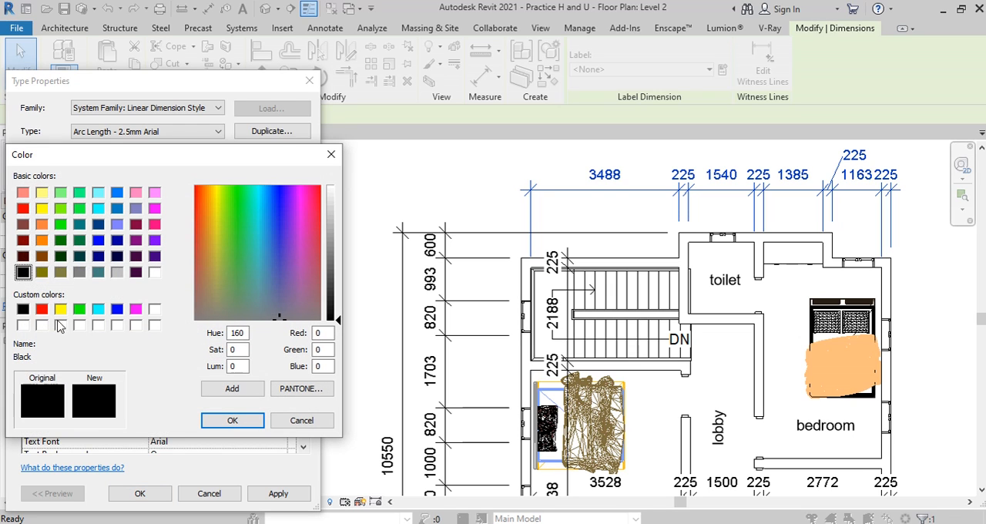
pyautogui.click(42, 309)
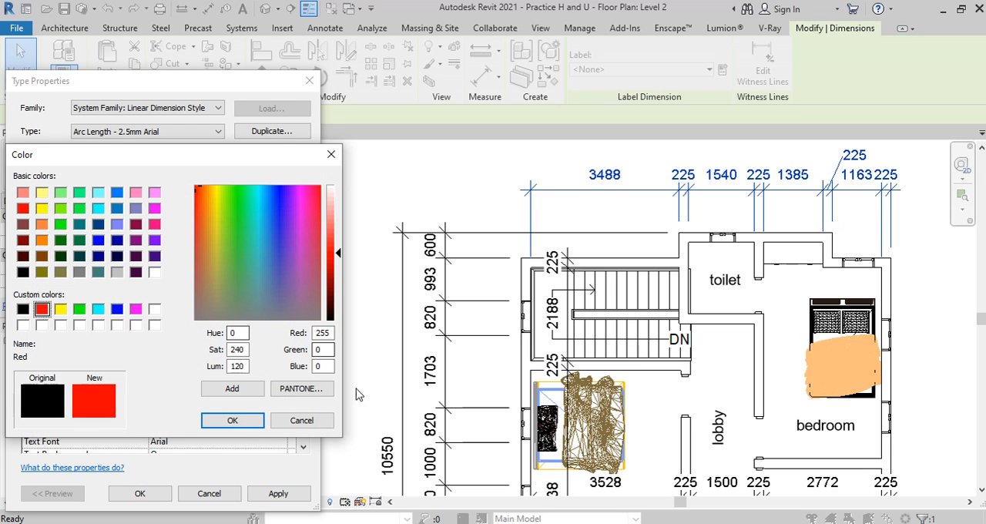
pyautogui.click(231, 422)
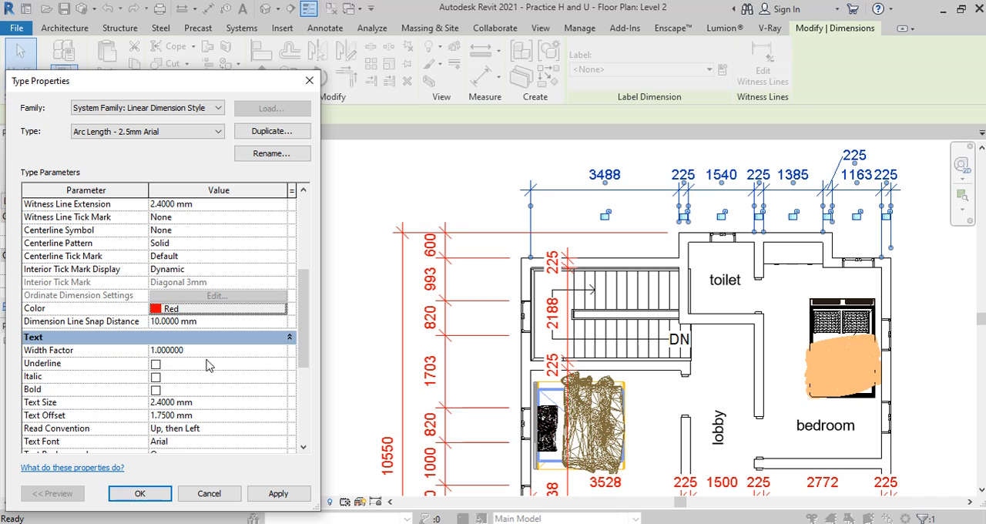
# Step: Try underlined text for the dimension style, apply it, and clear the underline
pyautogui.click(167, 351)
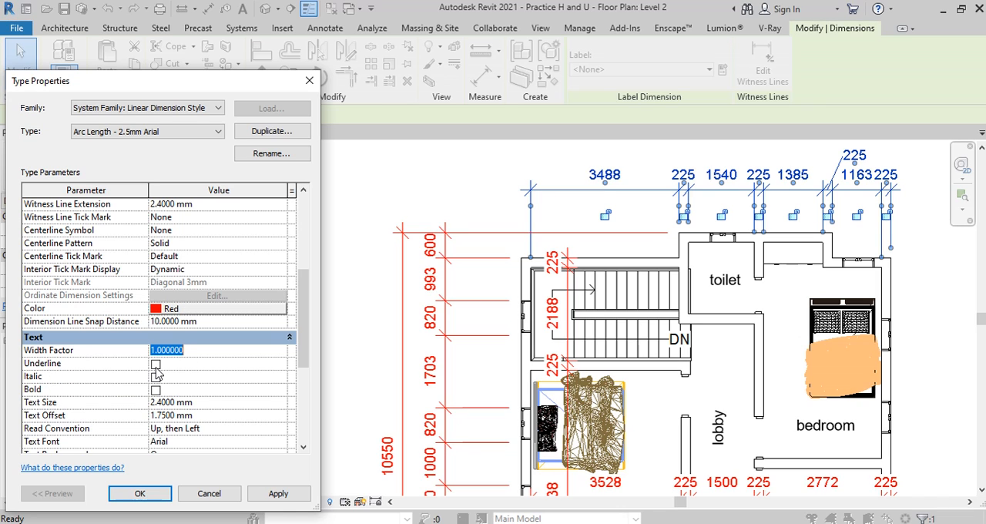
pyautogui.click(156, 364)
pyautogui.click(278, 493)
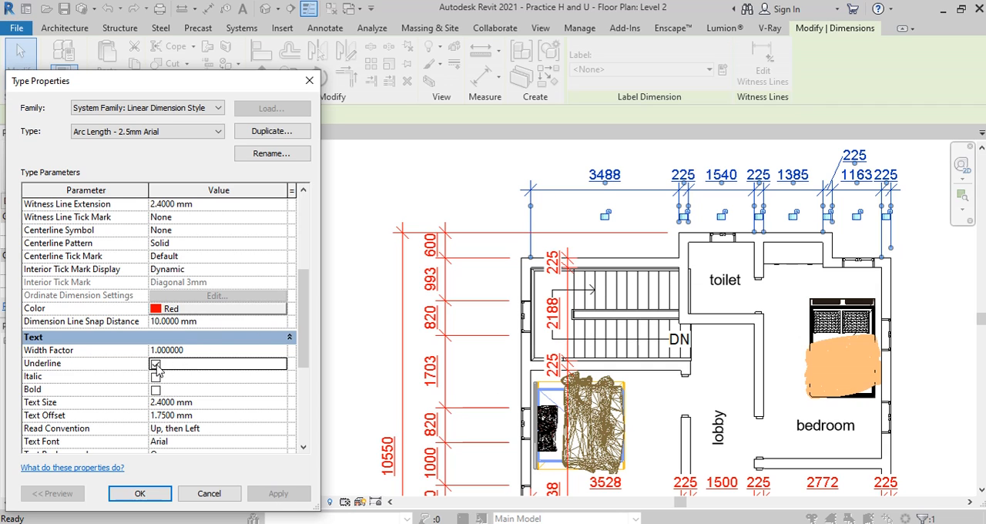
pyautogui.click(156, 364)
# Step: Try bold text for the dimension style, clear it, and apply the regular weight
pyautogui.click(156, 389)
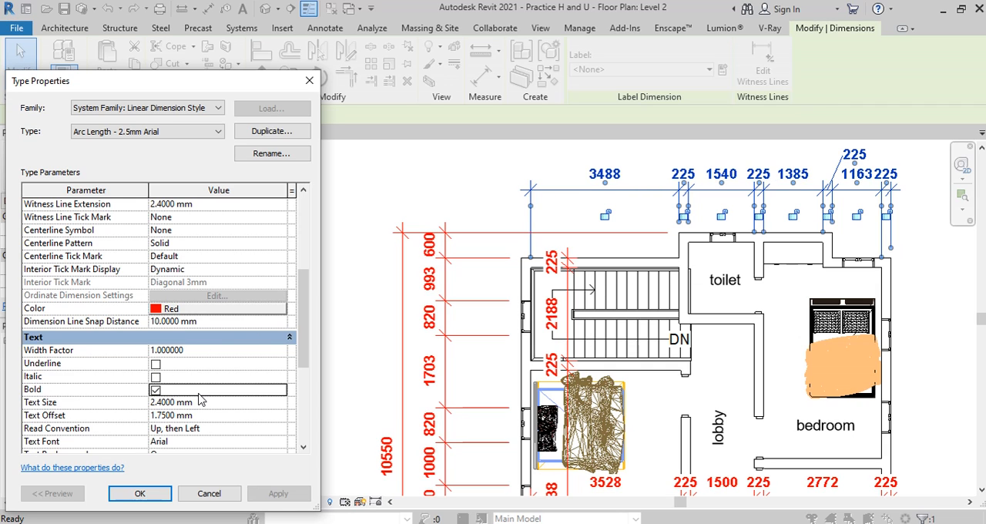
pyautogui.click(155, 390)
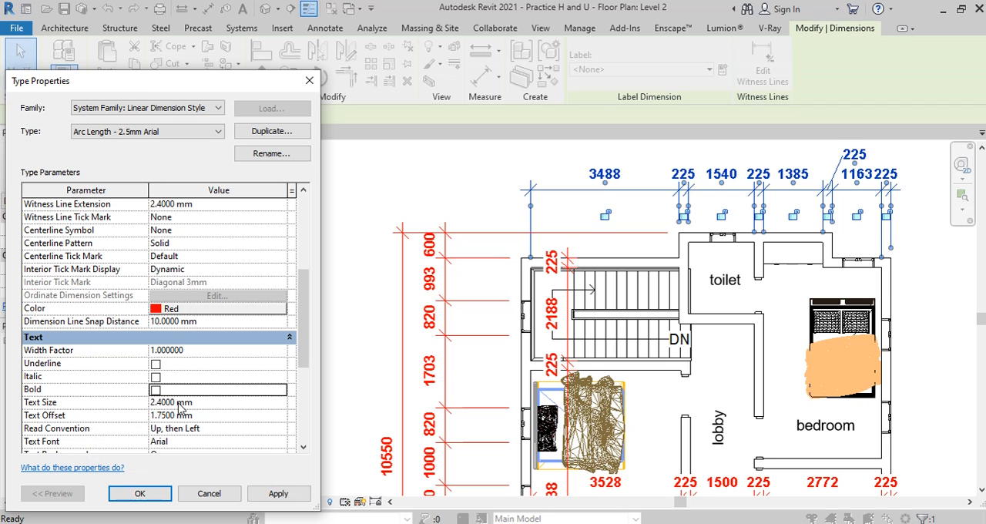
pyautogui.click(278, 494)
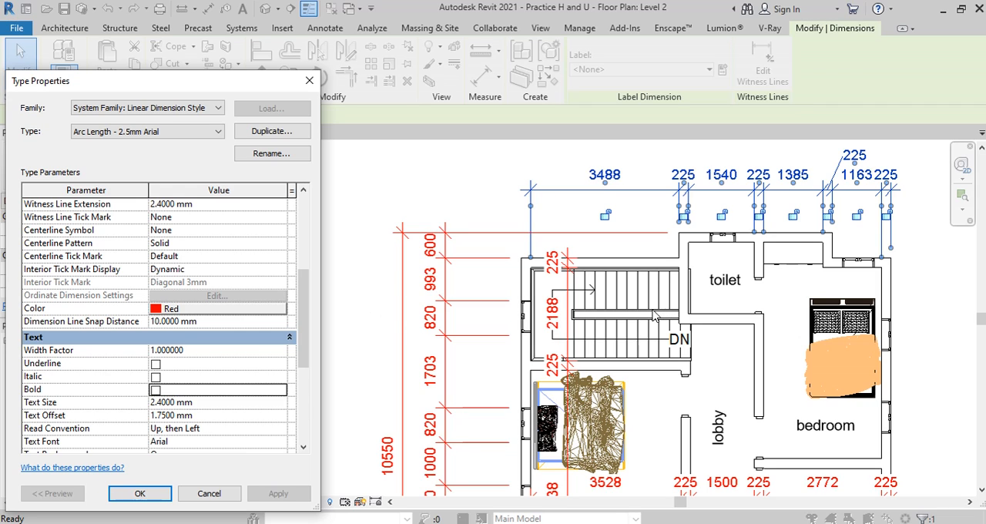
# Step: Set the dimension style's text size to 1.4 mm and apply it
pyautogui.click(156, 405)
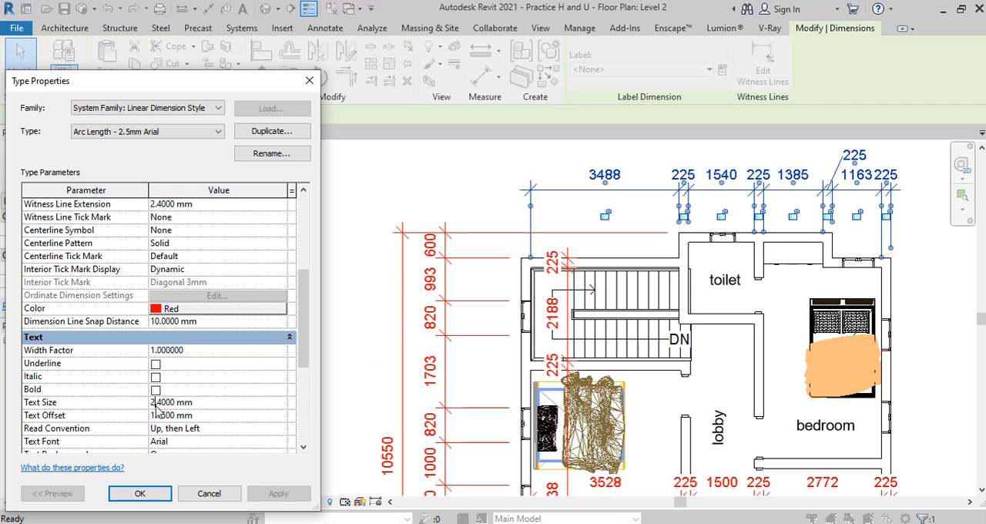
pyautogui.press('BackSpace')
pyautogui.press('BackSpace')
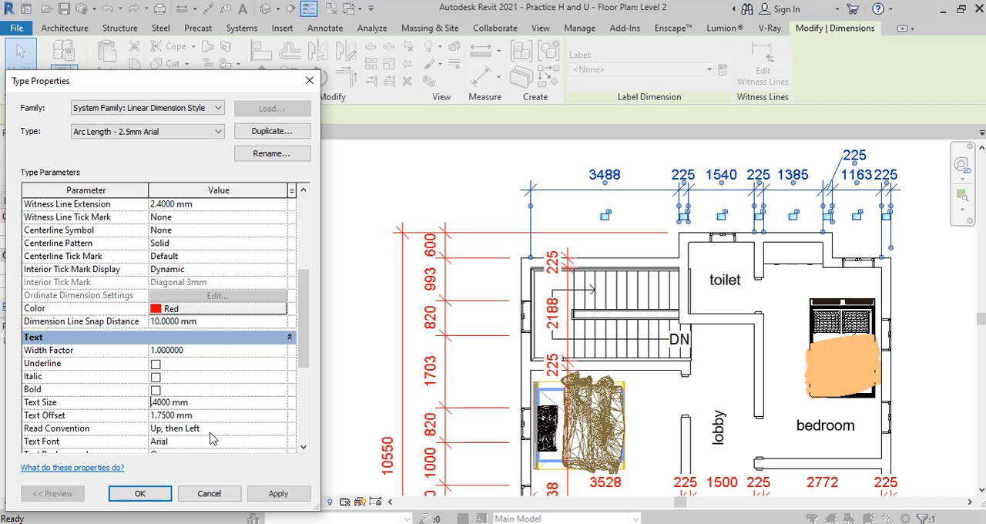
pyautogui.write('1.')
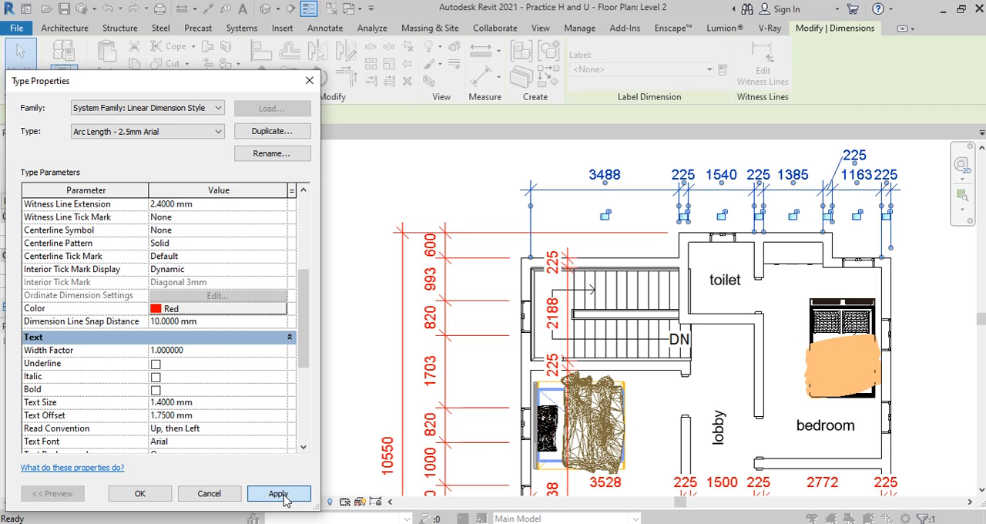
pyautogui.click(278, 493)
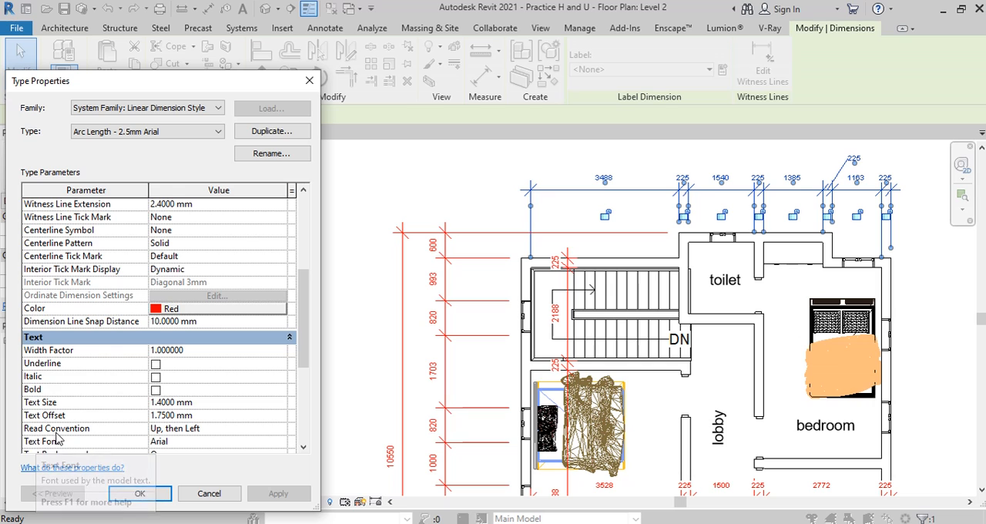
# Step: Try the Horizontal read convention for the dimension text and change it to Left, then Up
pyautogui.click(176, 428)
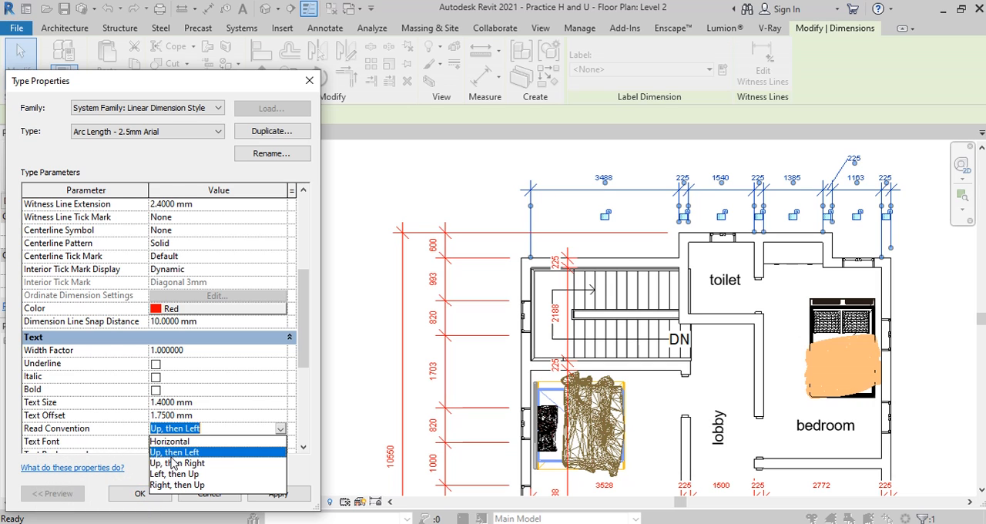
pyautogui.click(183, 442)
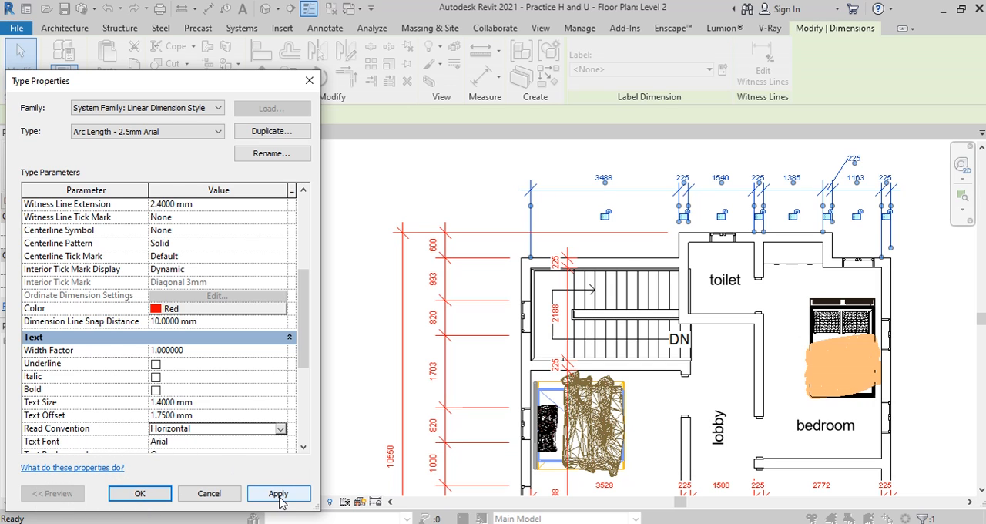
pyautogui.click(279, 496)
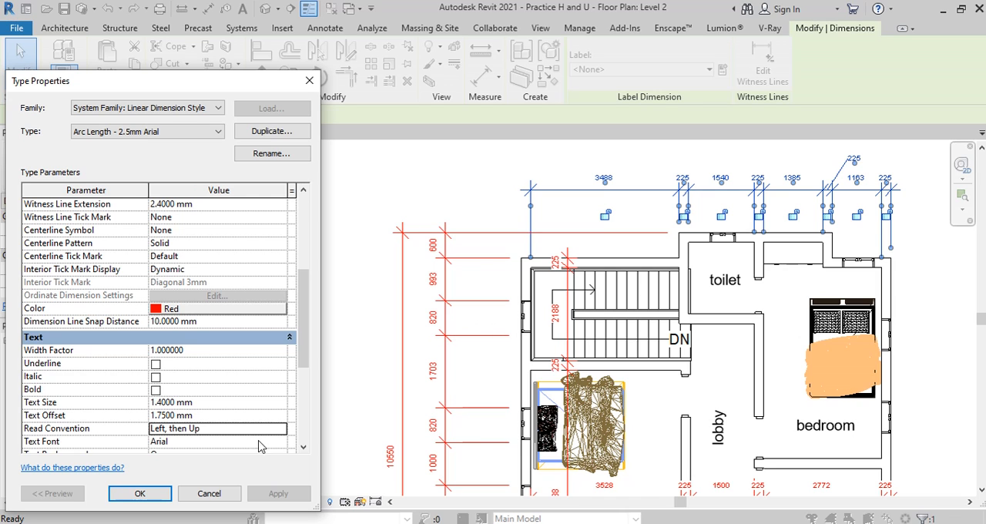
pyautogui.click(279, 429)
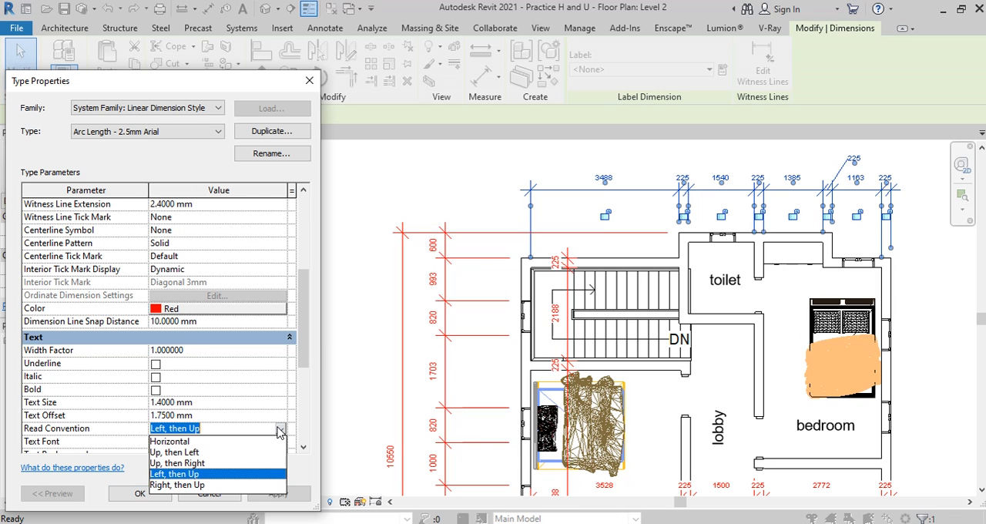
pyautogui.click(179, 473)
pyautogui.scroll(-4, 162, 370)
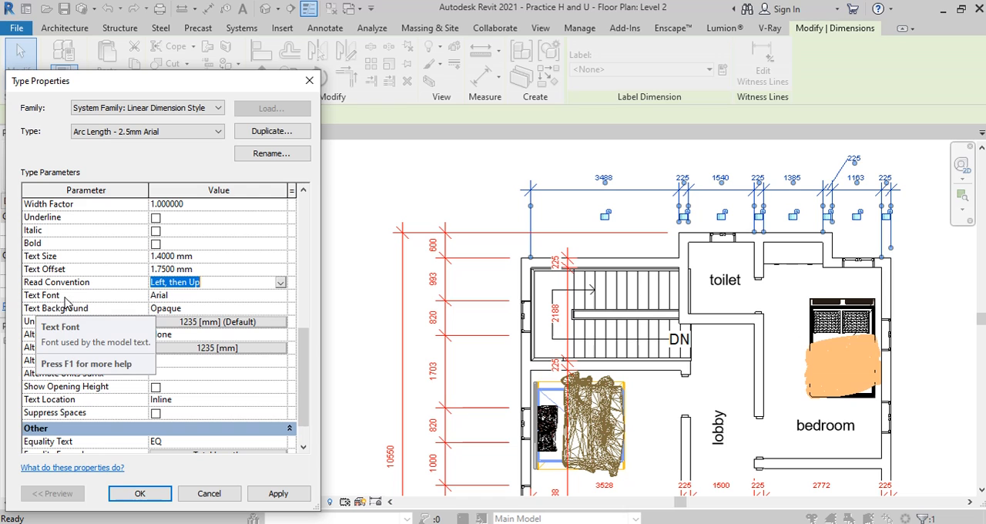
pyautogui.click(163, 297)
pyautogui.scroll(-1, 215, 357)
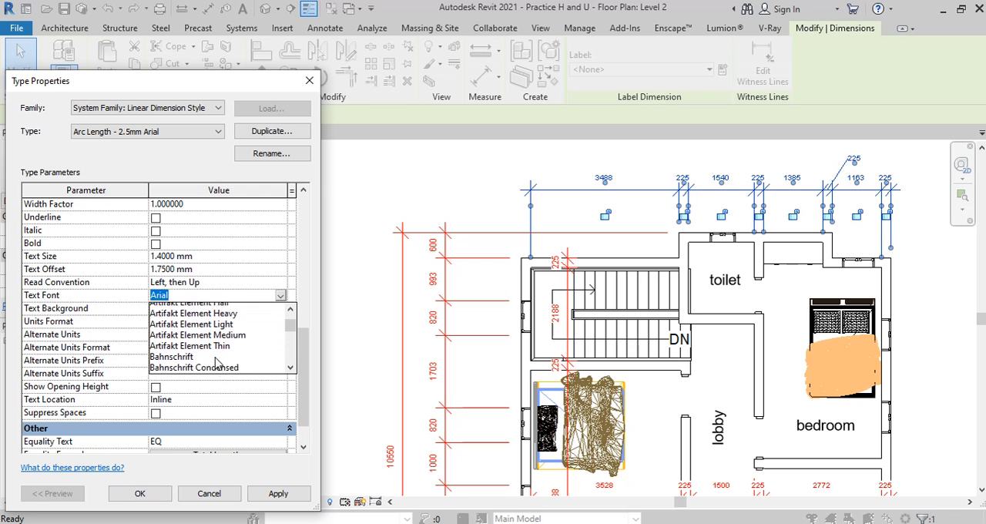
pyautogui.click(279, 297)
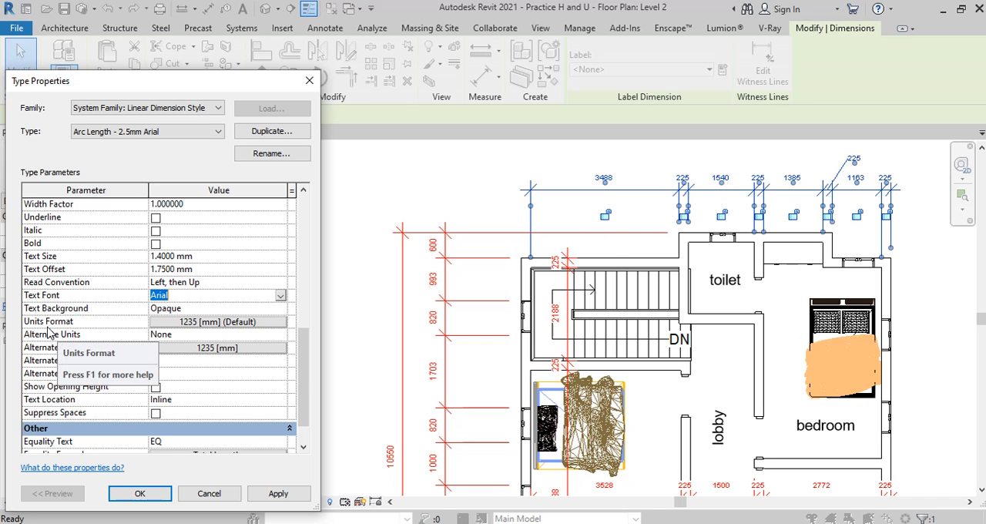
# Step: Try Centimeters instead of the project settings for the dimension style's units format
pyautogui.click(281, 323)
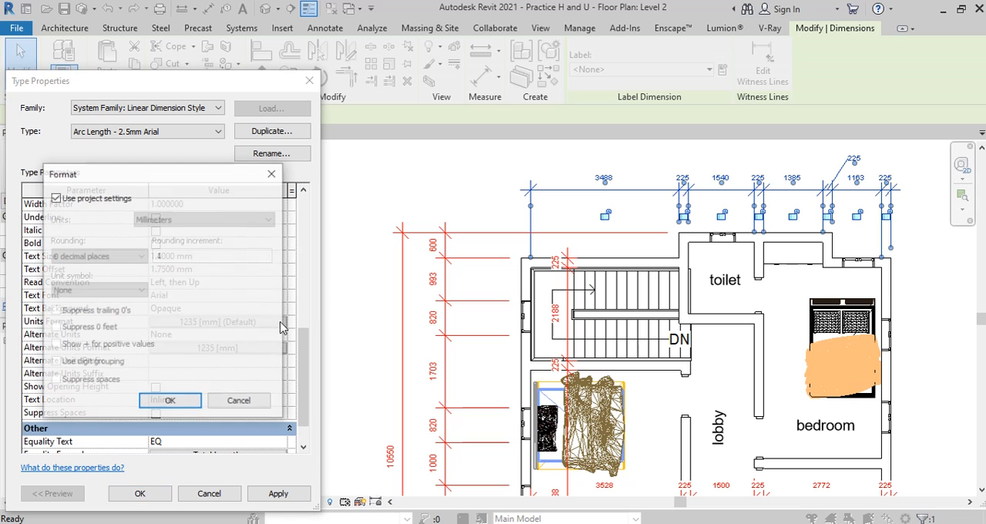
pyautogui.click(56, 198)
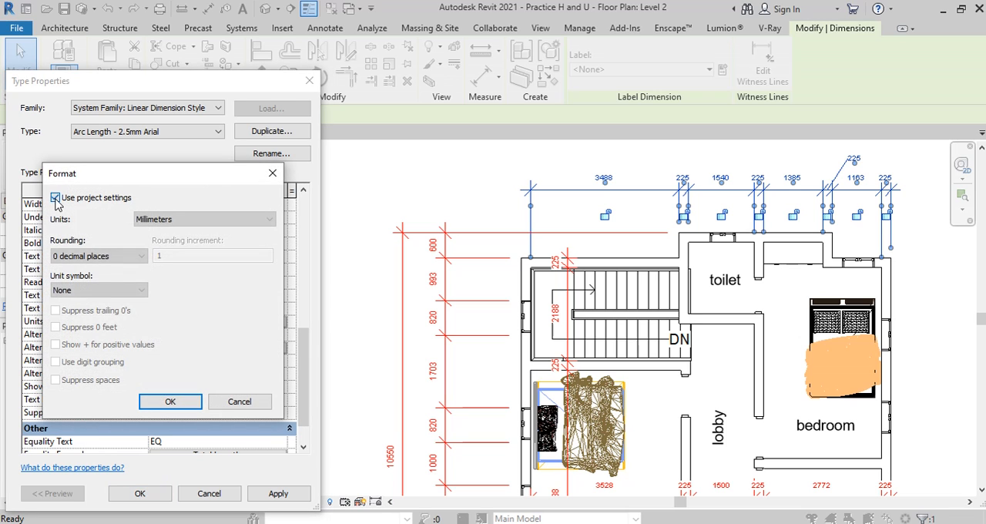
pyautogui.click(201, 219)
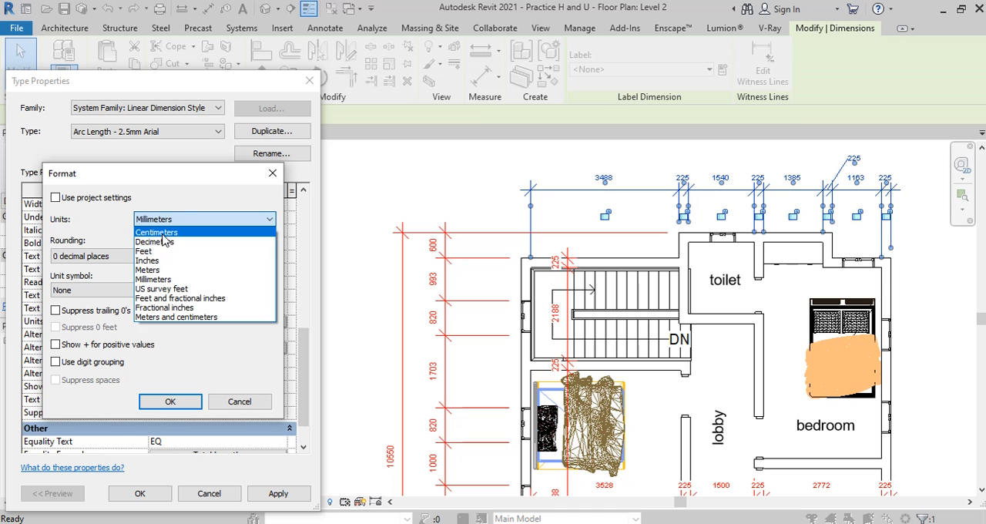
pyautogui.click(156, 232)
pyautogui.click(170, 401)
pyautogui.click(279, 495)
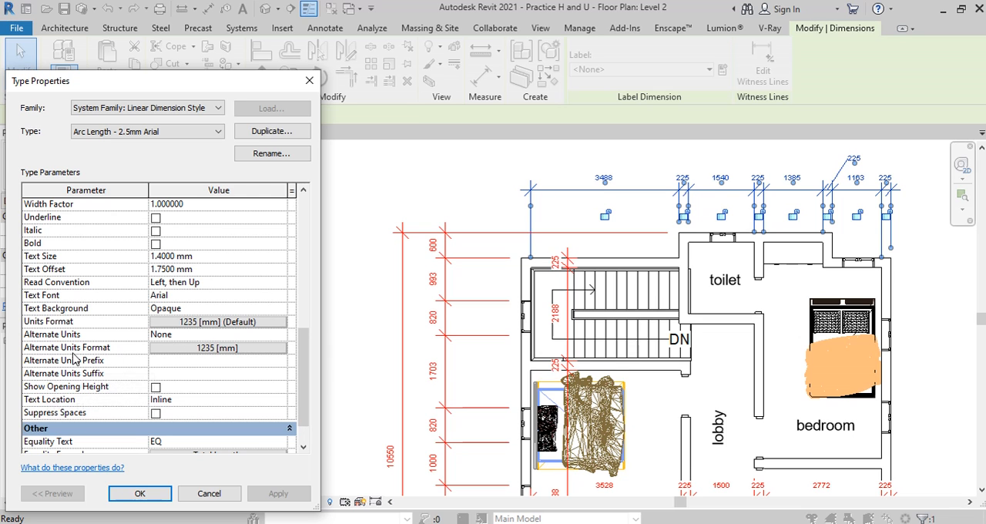
# Step: Look over the remaining type parameters of the dimension style and close its type properties
pyautogui.scroll(-1, 220, 343)
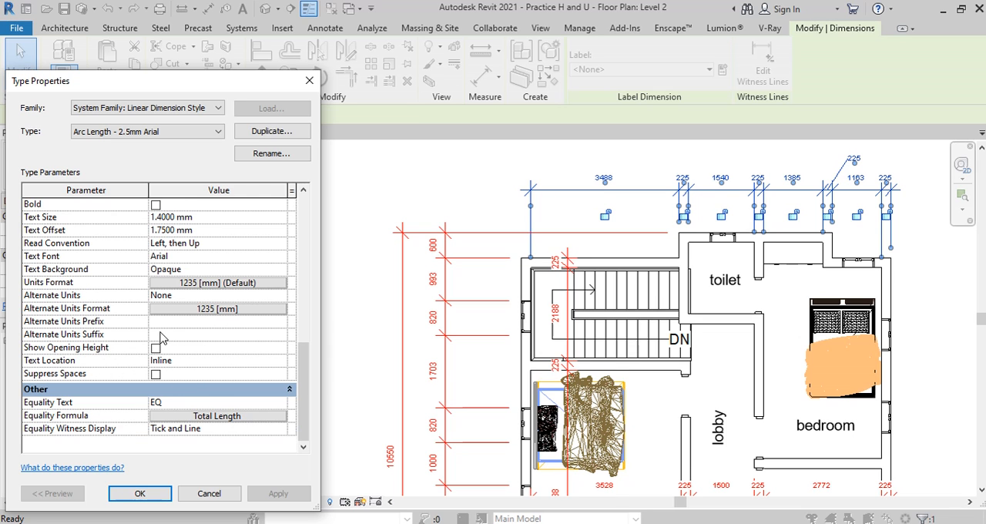
pyautogui.scroll(10, 231, 352)
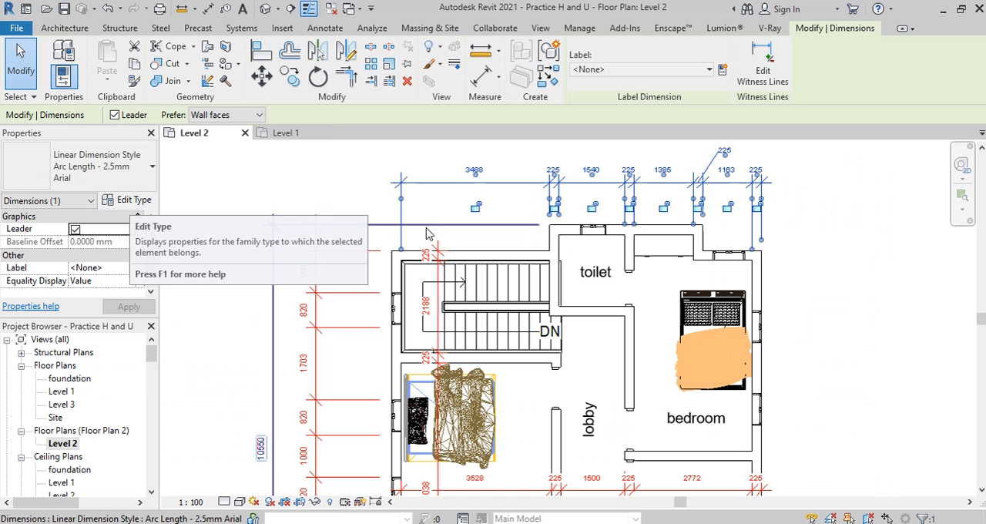
pyautogui.click(154, 494)
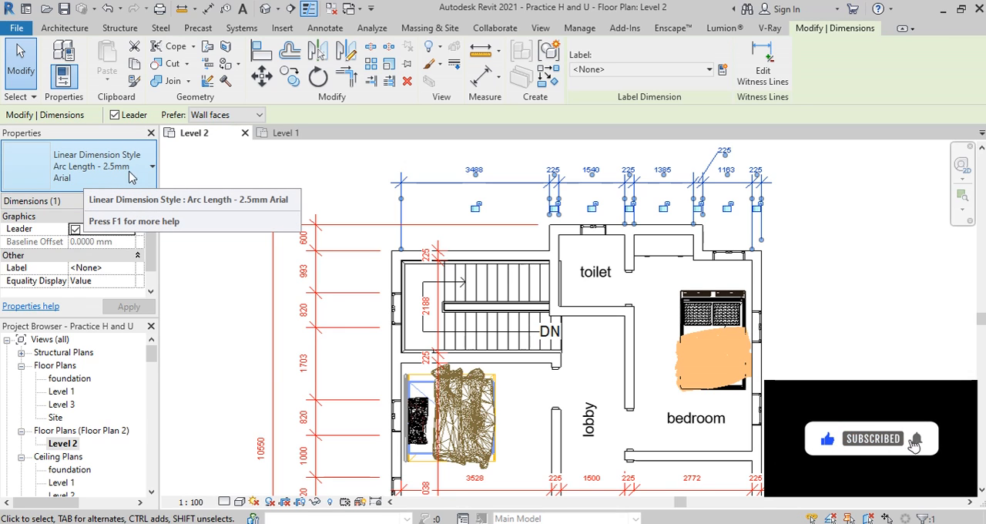
# Step: Duplicate the Arc Length - 2.5mm Arial dimension type under the name "site dim"
pyautogui.click(114, 182)
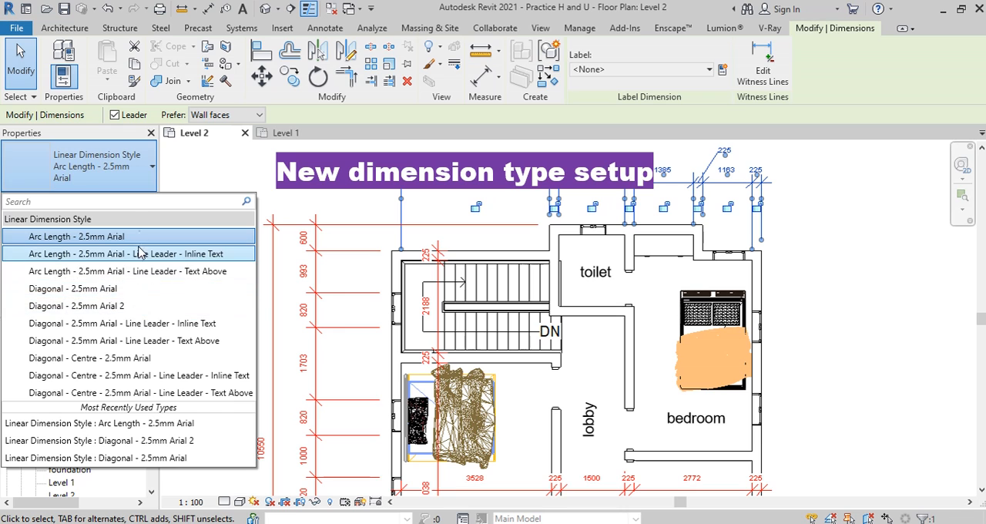
pyautogui.click(120, 187)
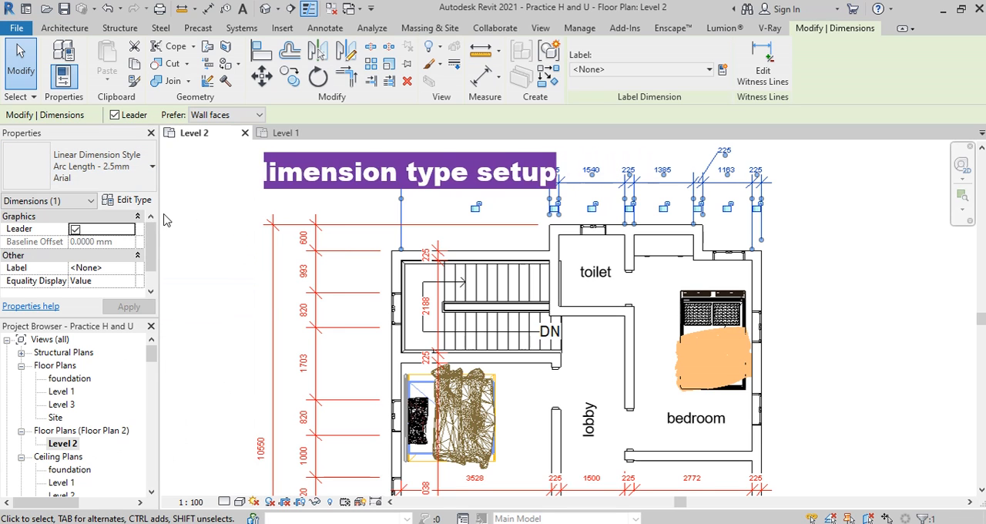
pyautogui.click(131, 203)
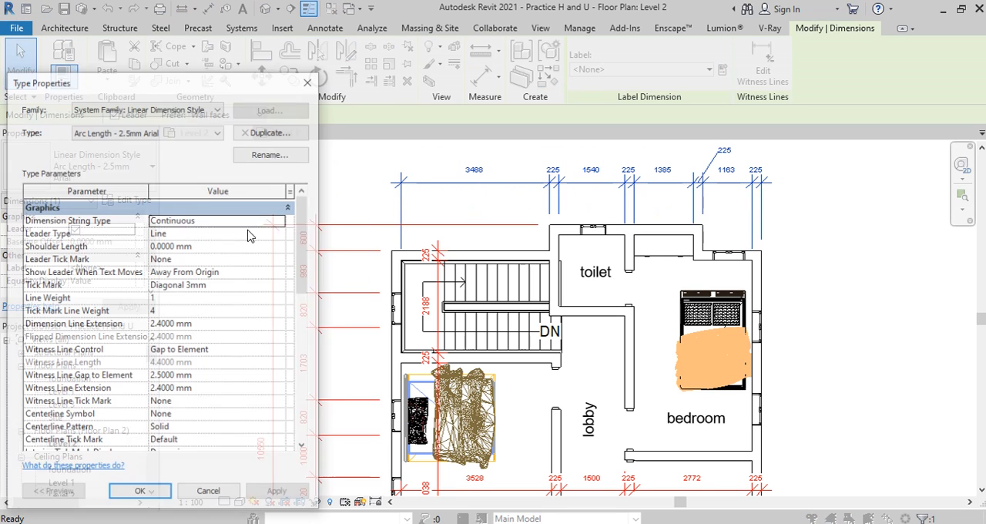
pyautogui.click(280, 133)
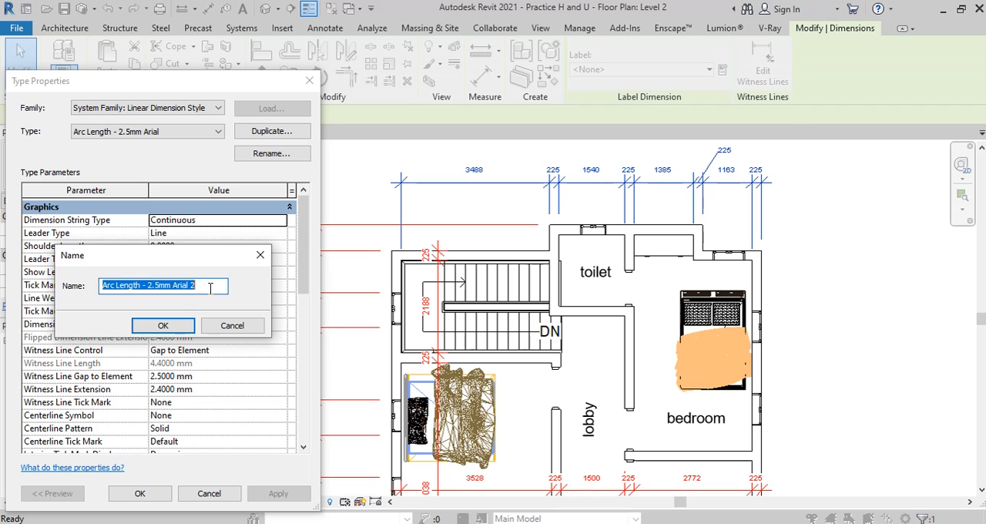
pyautogui.write('site dim')
pyautogui.click(174, 325)
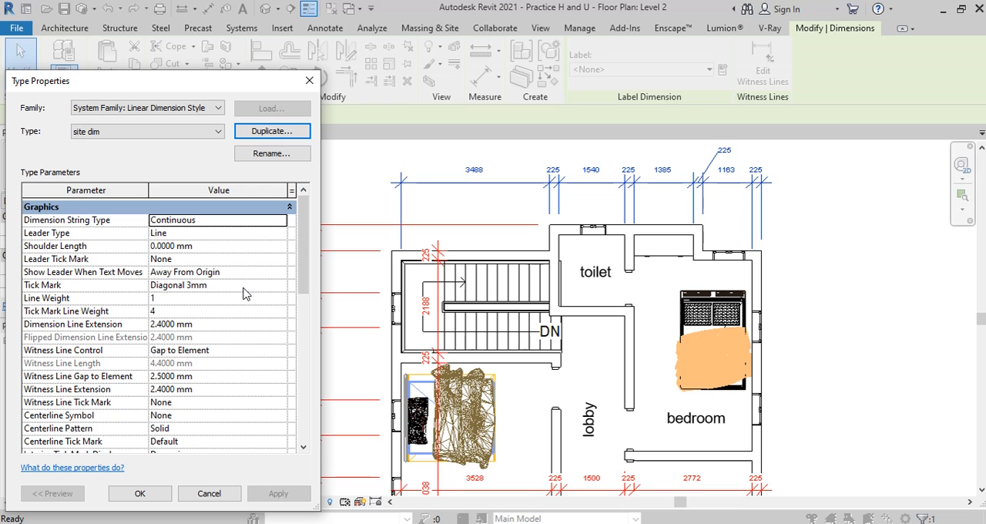
# Step: Set the text size of the site dim dimension type to 6 mm and accept the type properties
pyautogui.scroll(-1, 247, 297)
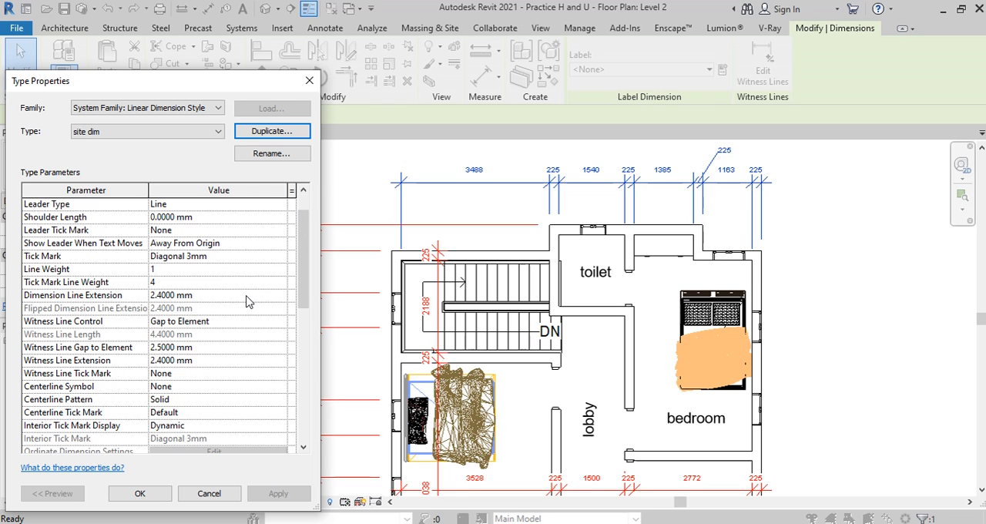
pyautogui.scroll(-5, 246, 297)
pyautogui.click(156, 363)
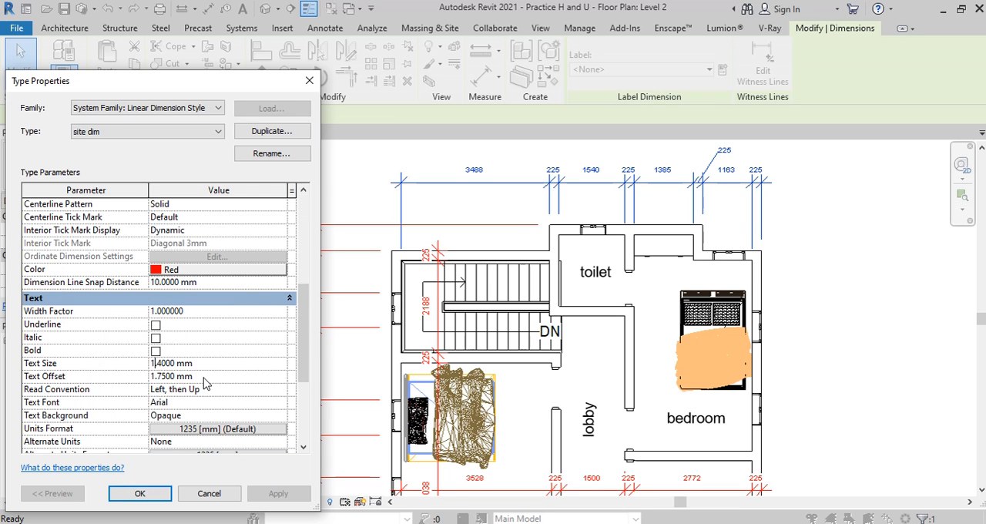
pyautogui.press('BackSpace')
pyautogui.press('BackSpace')
pyautogui.write('6')
pyautogui.press('Return')
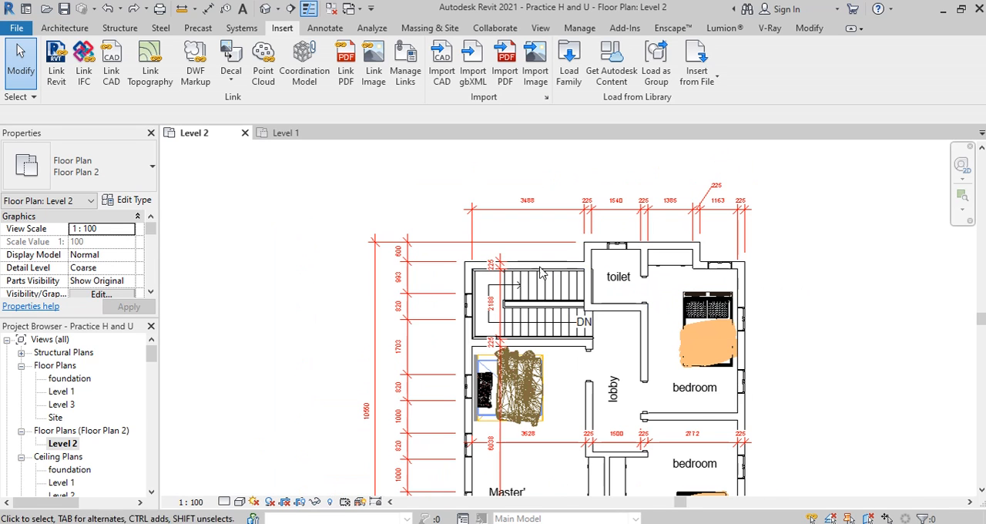
# Step: Assign the site dim type to the horizontal dimension string above the plan and clear the selection
pyautogui.click(549, 206)
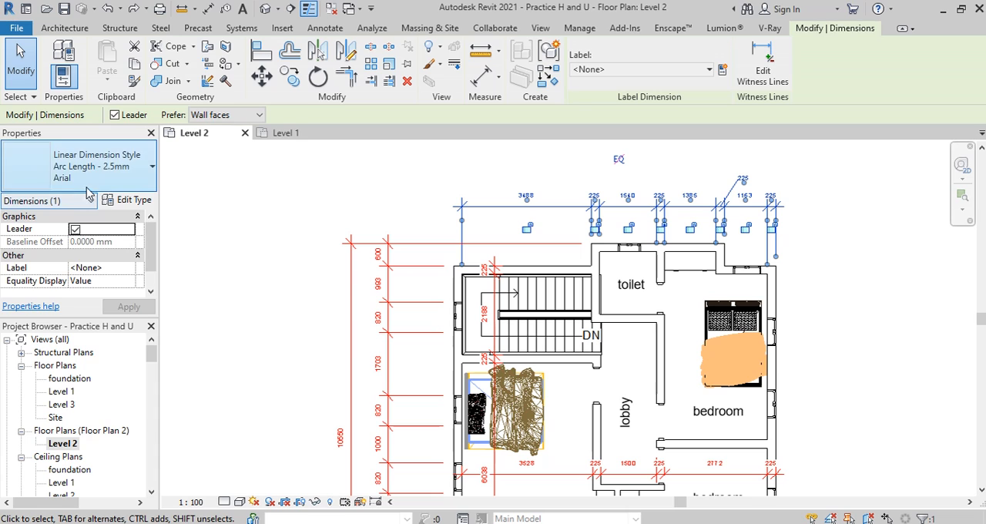
pyautogui.click(88, 183)
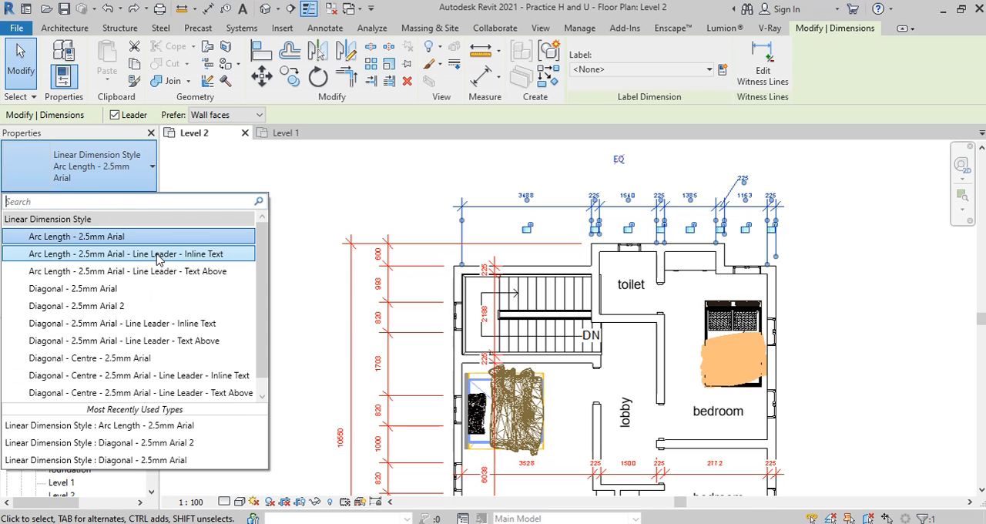
pyautogui.scroll(-1, 162, 281)
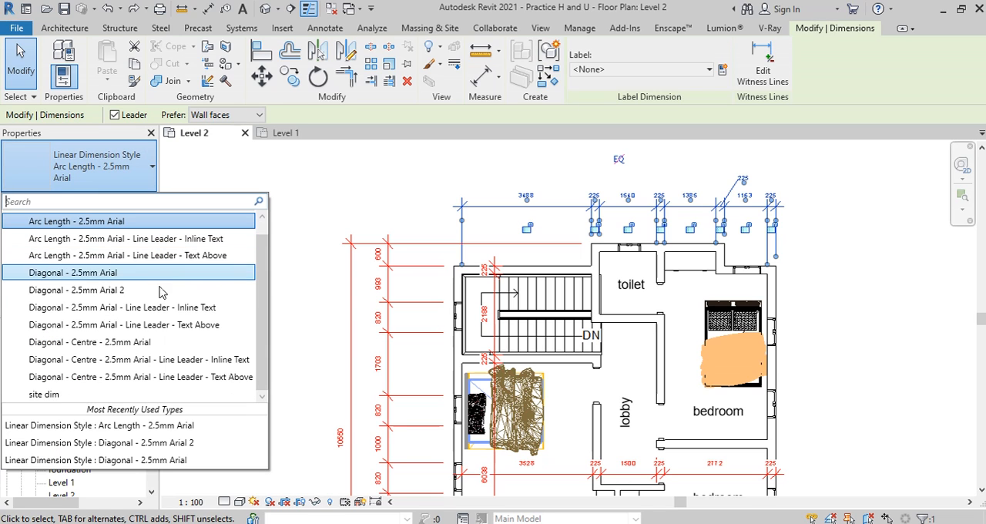
pyautogui.click(48, 398)
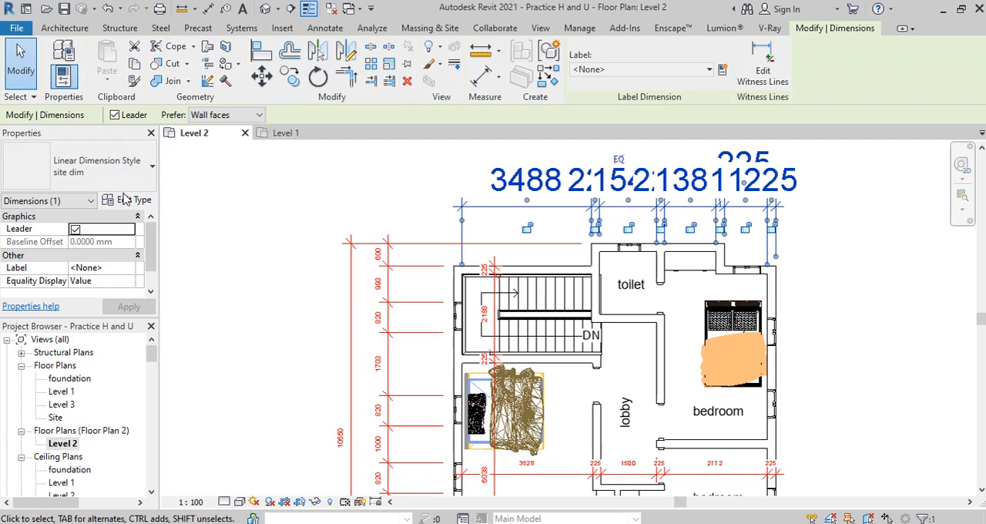
pyautogui.press('Escape')
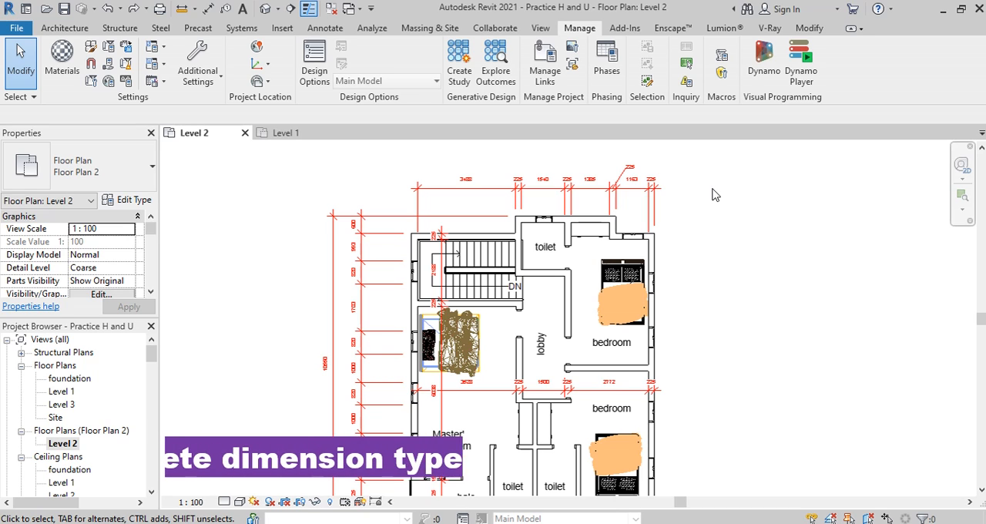
# Step: Look through the linear dimension types available for the dimension string above the plan
pyautogui.click(478, 191)
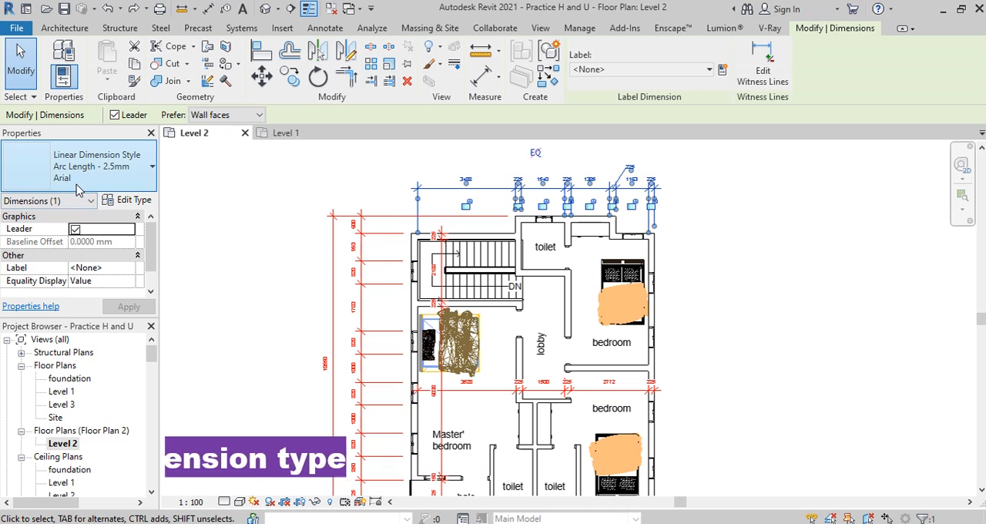
pyautogui.click(87, 188)
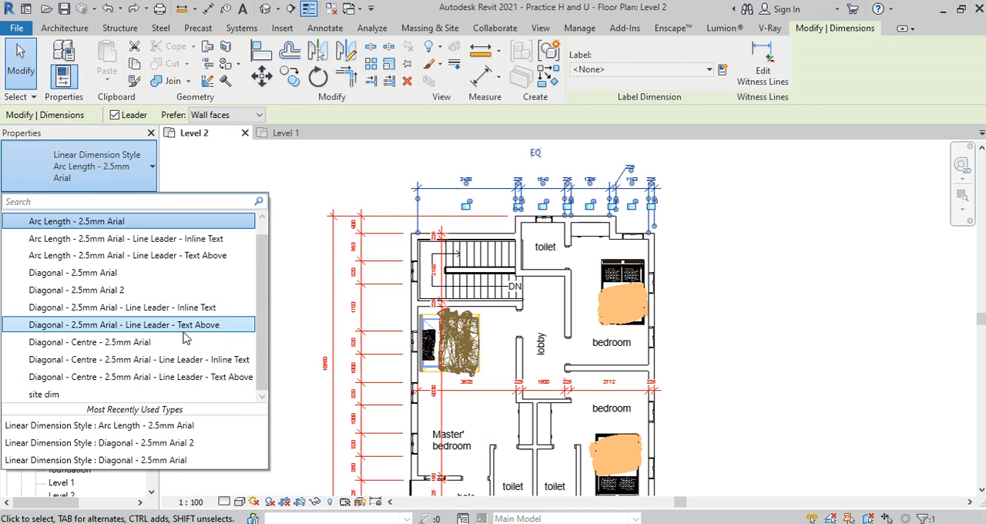
pyautogui.click(296, 337)
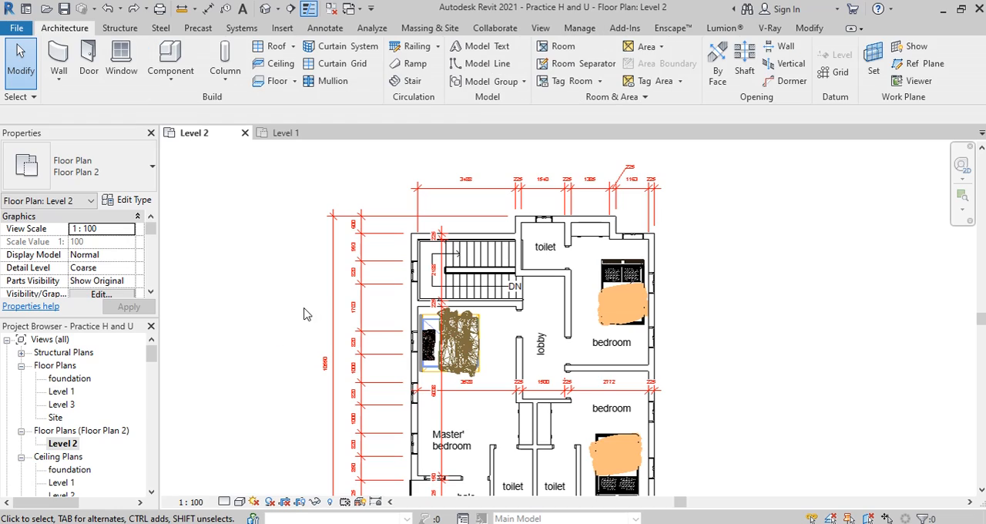
# Step: Open Purge Unused and expand the angular and linear dimension styles under Other Styles
pyautogui.click(580, 28)
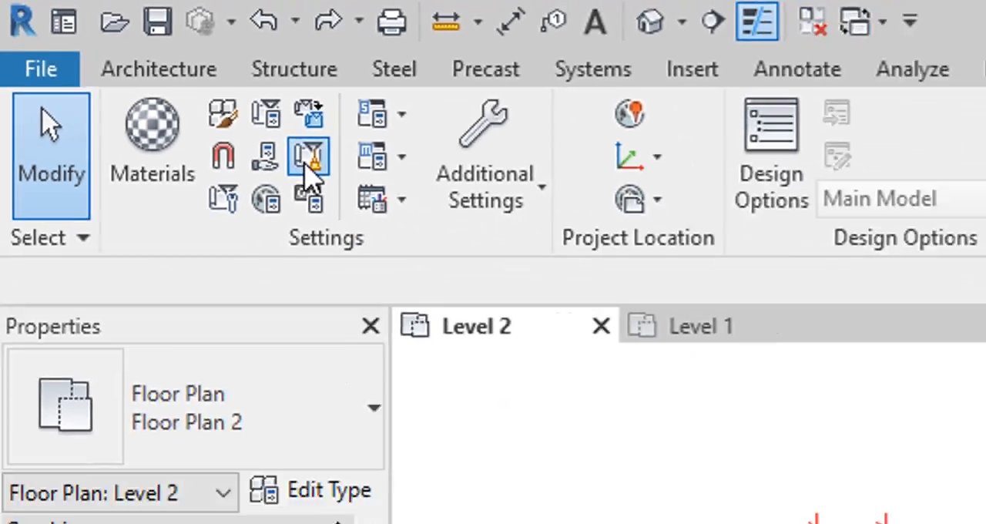
pyautogui.click(423, 218)
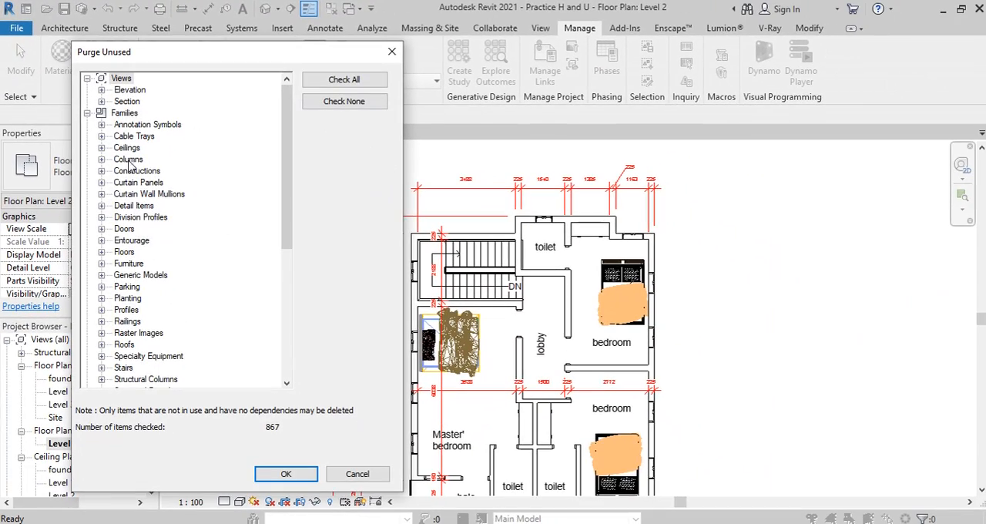
pyautogui.click(105, 114)
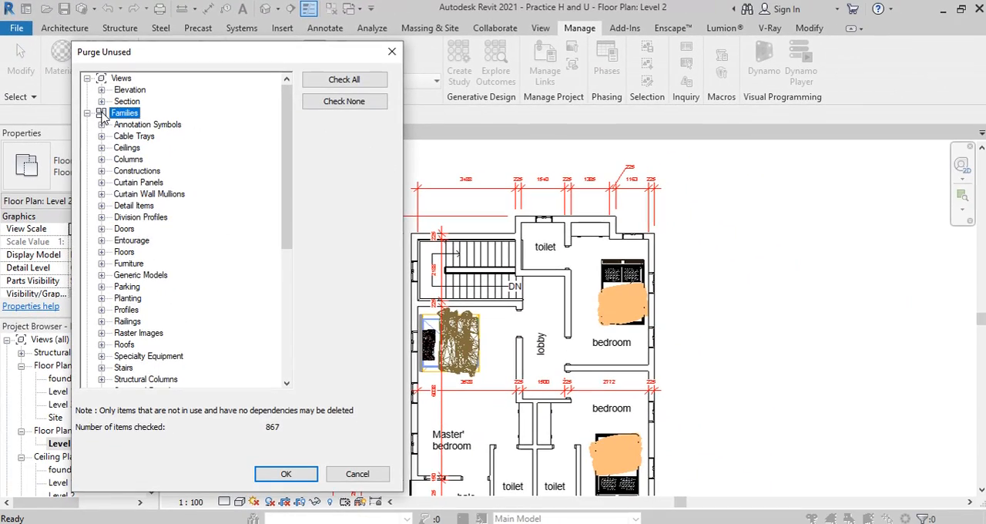
pyautogui.click(101, 112)
pyautogui.click(101, 159)
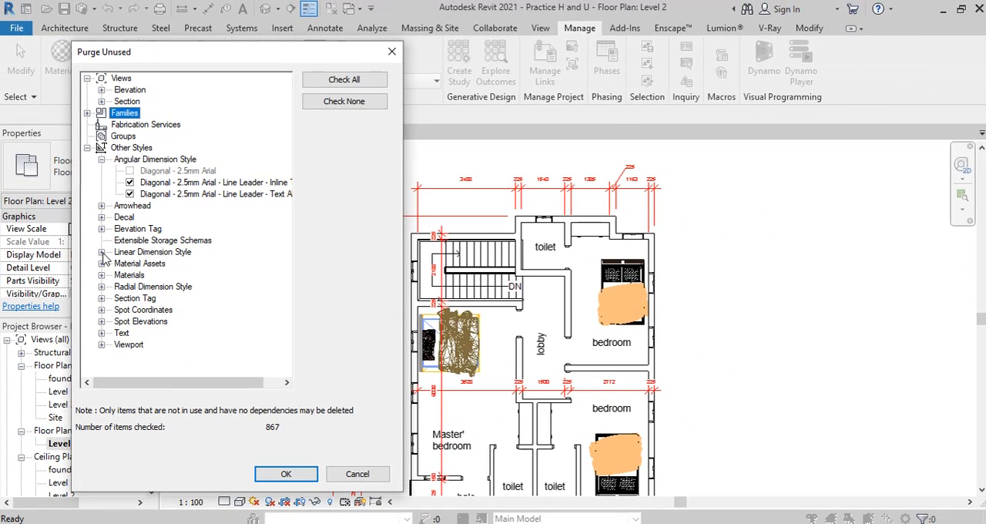
pyautogui.click(102, 252)
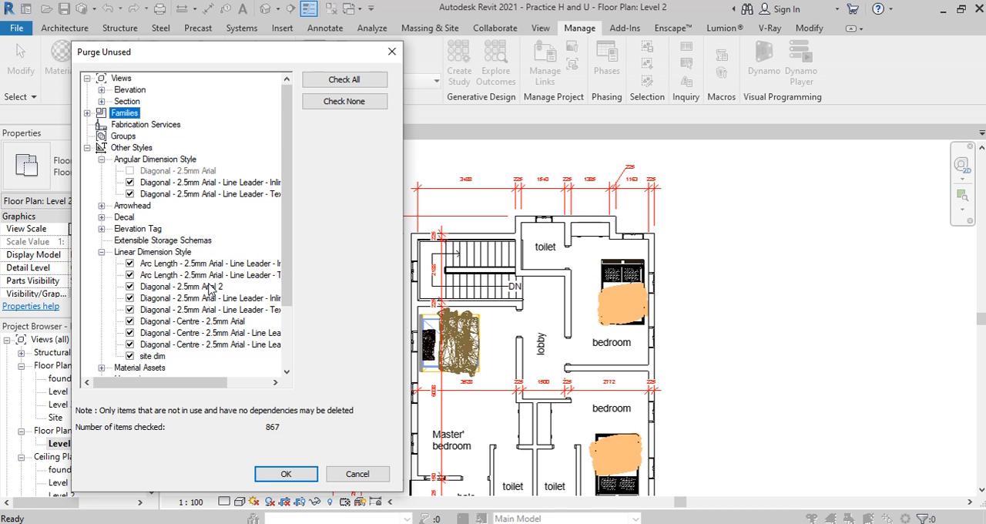
pyautogui.scroll(-2, 210, 287)
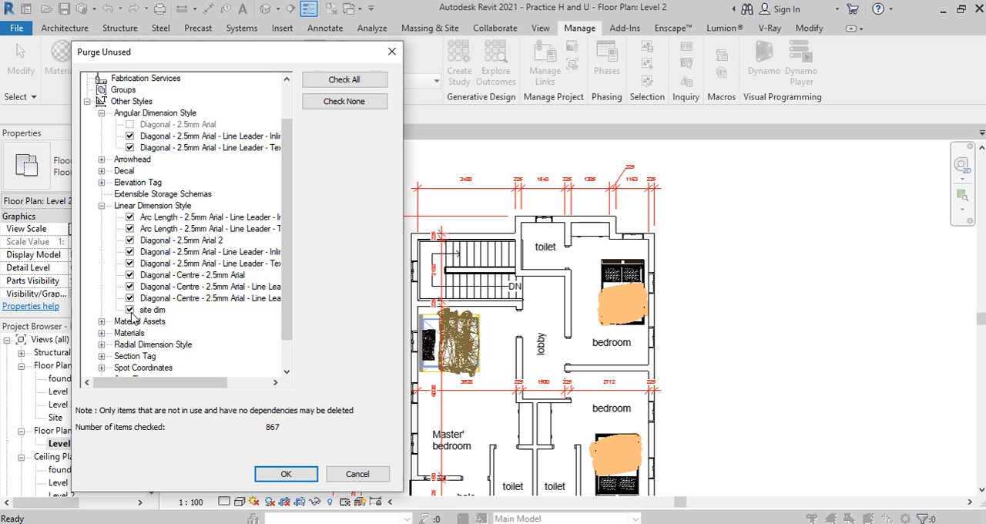
# Step: Uncheck all purge items, select only the site dim linear dimension style, and purge it
pyautogui.click(351, 110)
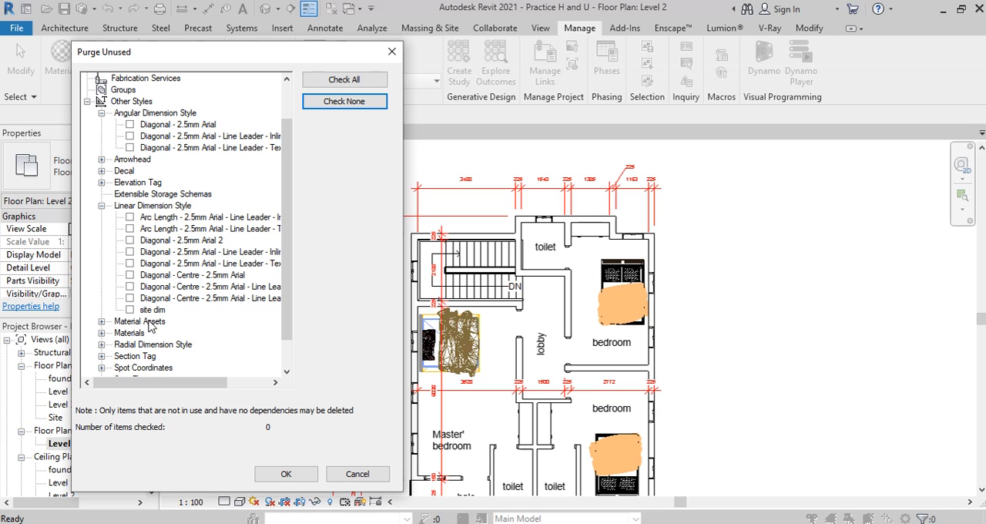
pyautogui.click(130, 310)
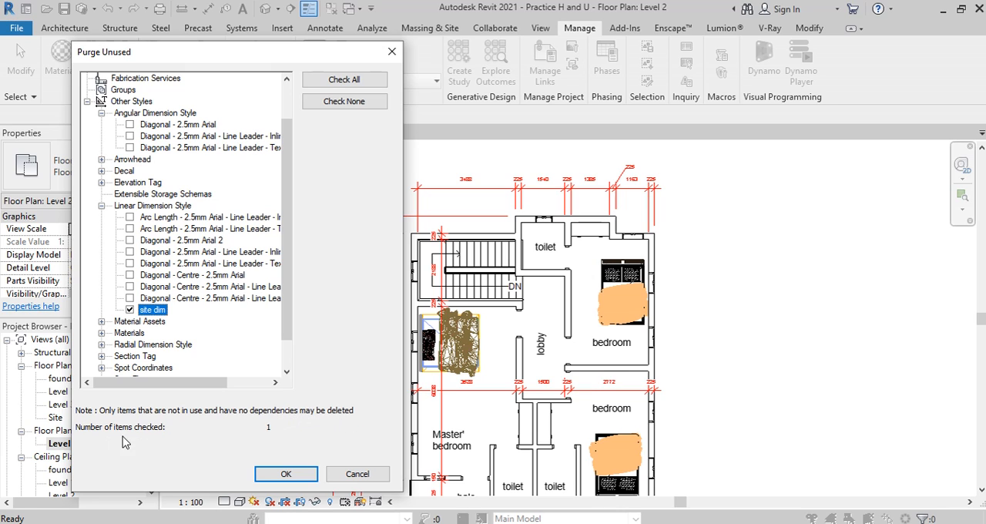
pyautogui.click(286, 474)
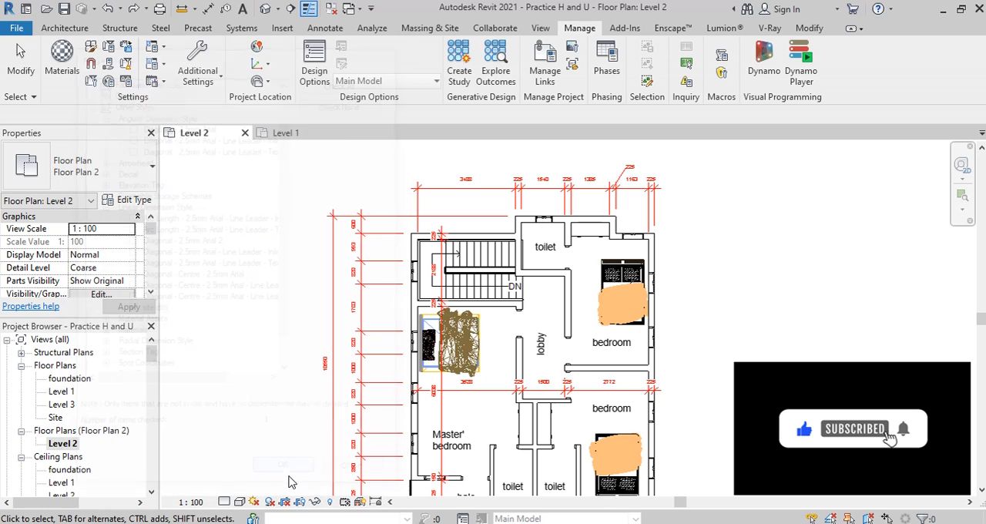
# Step: Check the linear dimension type list of the upper dimension string for the purged site dim type
pyautogui.click(502, 188)
pyautogui.click(106, 187)
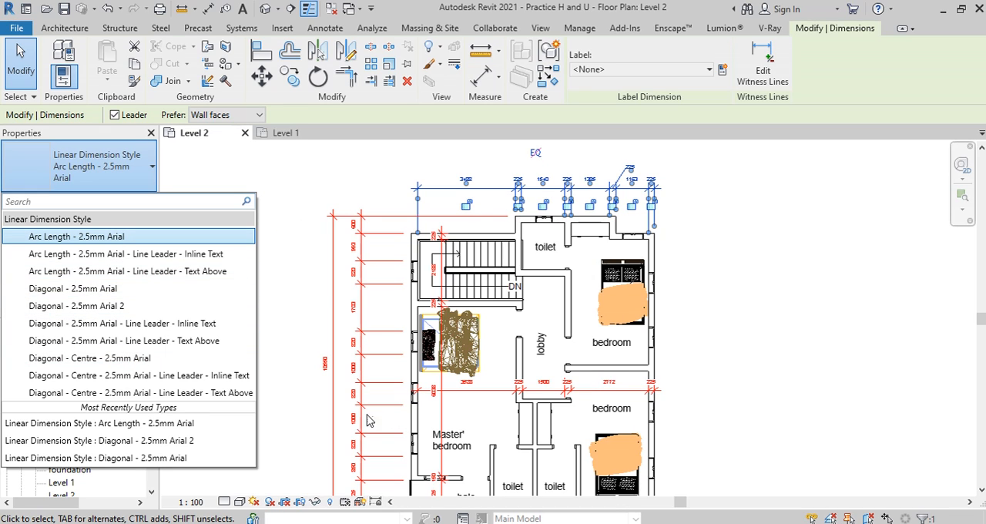
pyautogui.click(297, 274)
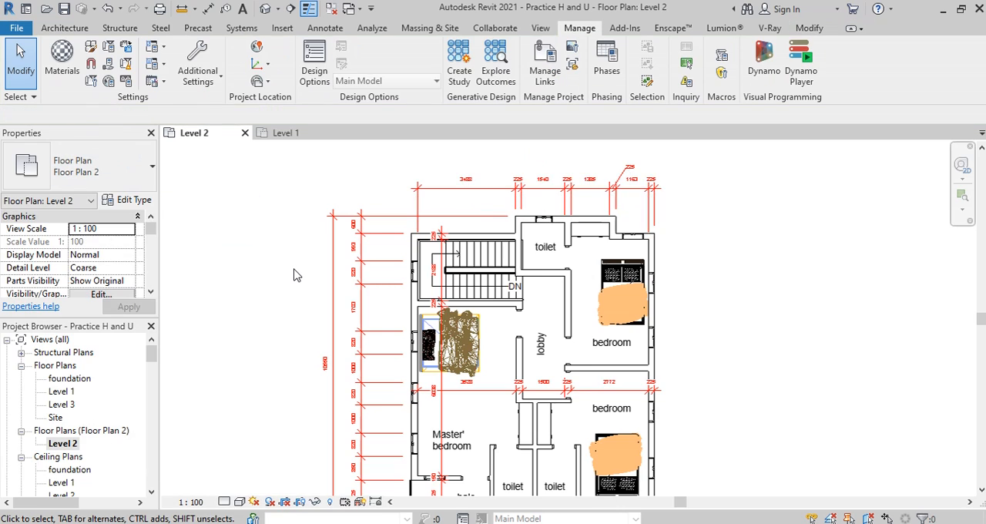
pyautogui.scroll(-2, 399, 275)
pyautogui.scroll(1, 324, 246)
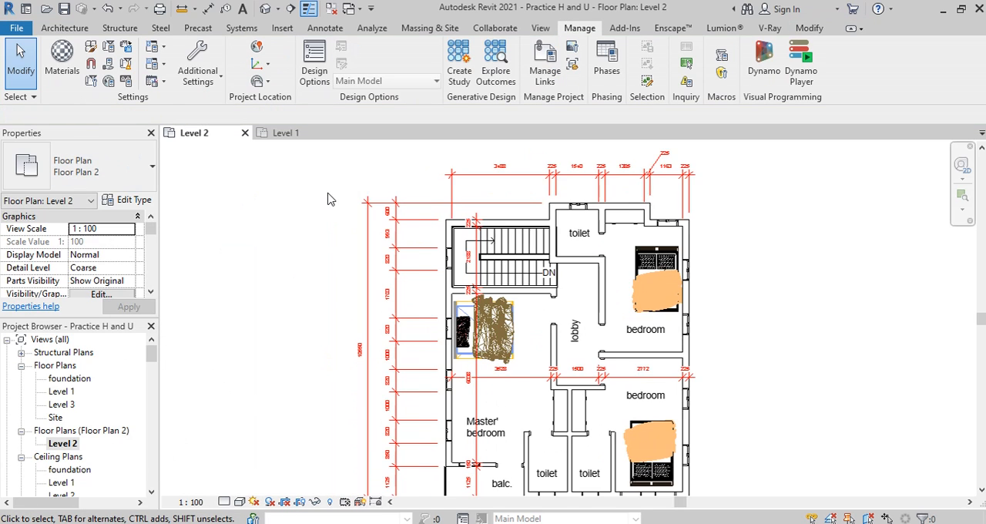
pyautogui.scroll(1, 312, 263)
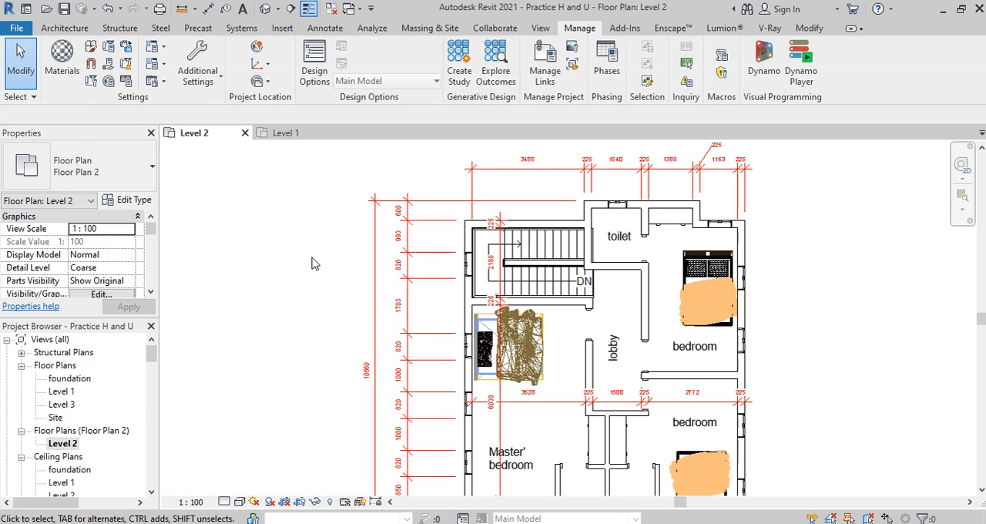